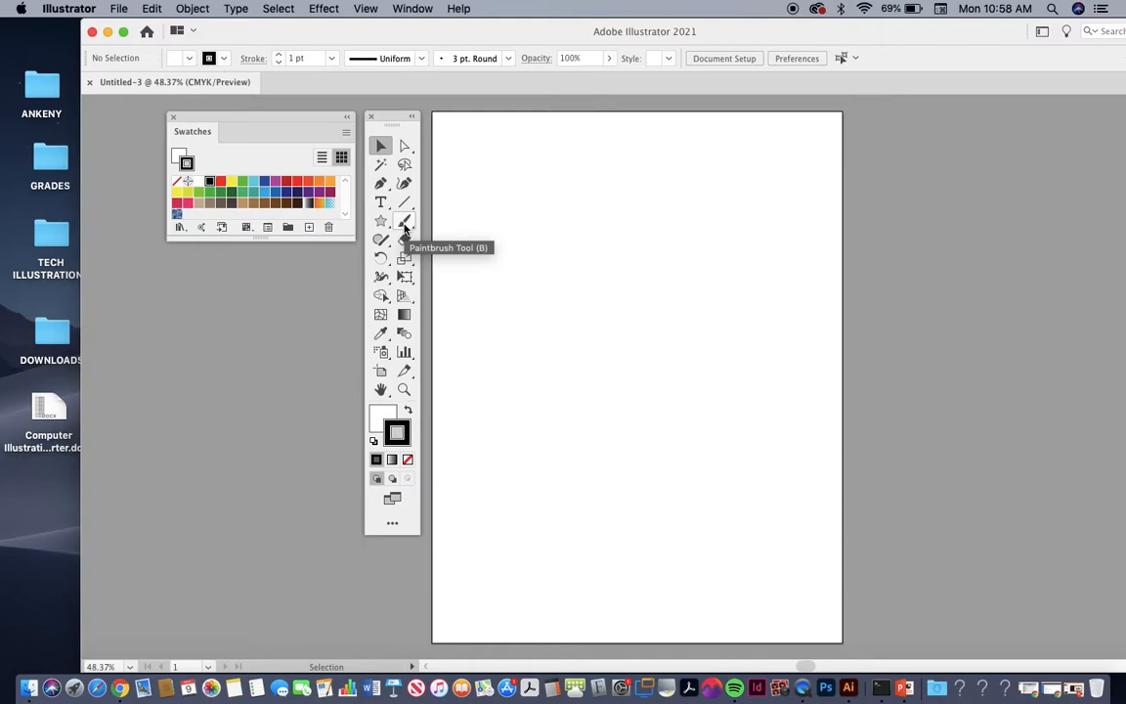
Show the document's brushes beside the artboard and paint a diagonal zigzag stroke across the upper page with the Paintbrush tool.
{"action": "left_click", "coordinate": [404, 222]}
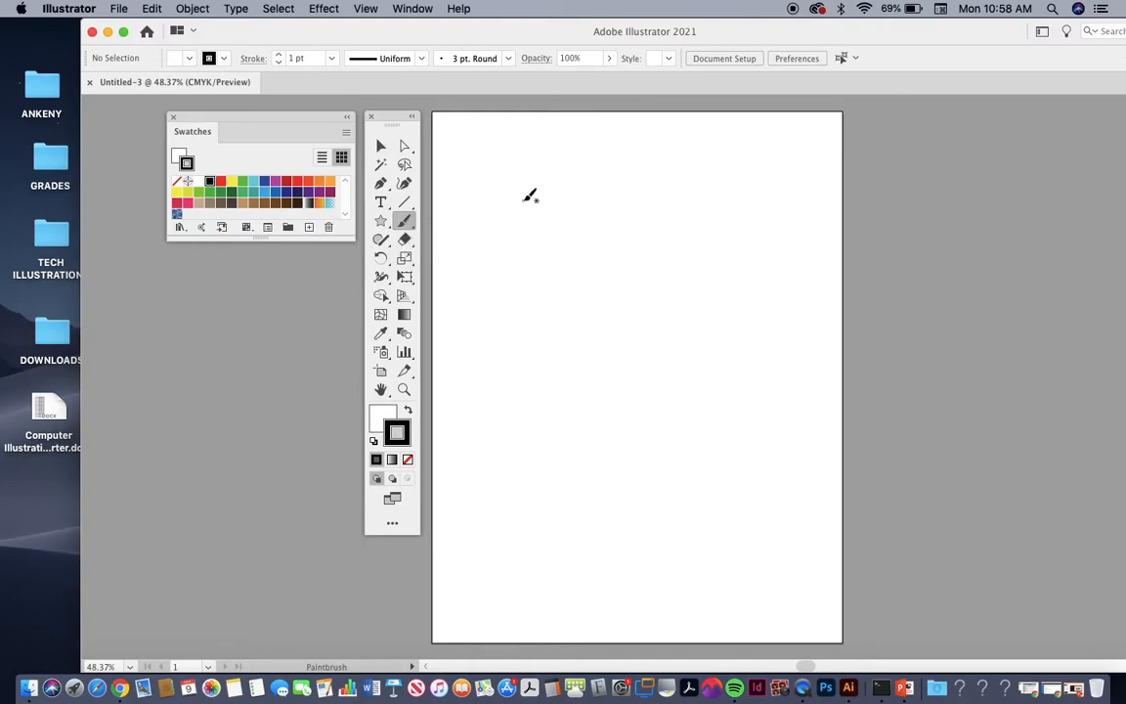
{"action": "left_click", "coordinate": [413, 9]}
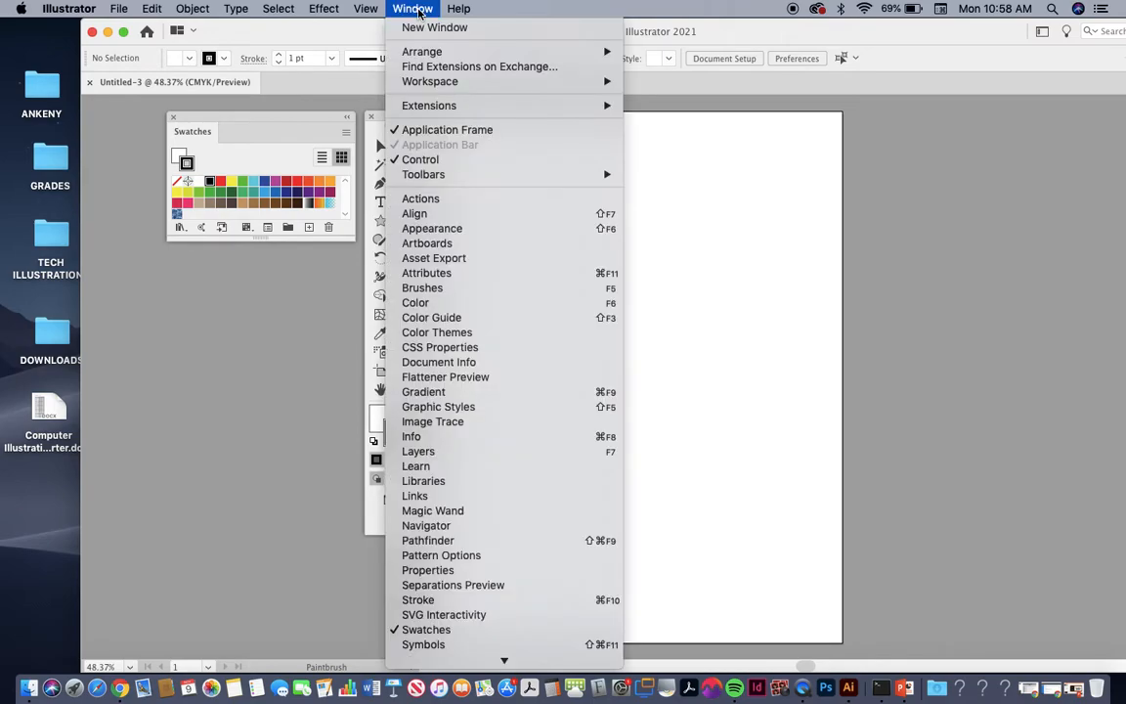
{"action": "left_click", "coordinate": [477, 289]}
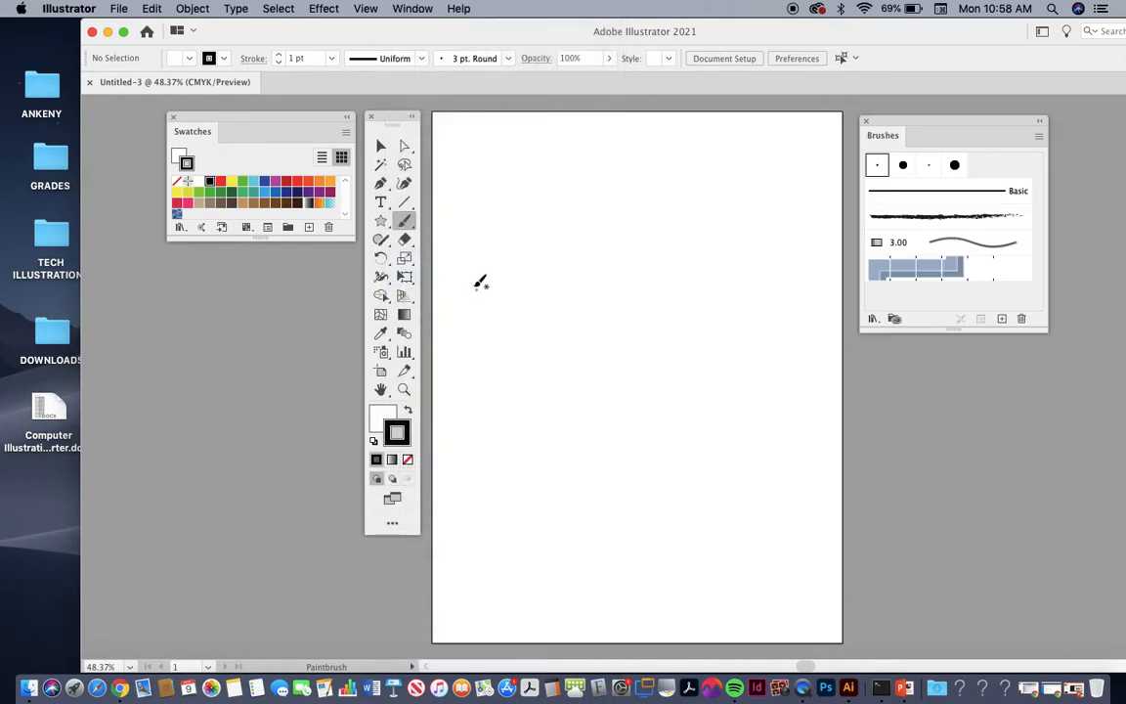
{"action": "left_click_drag", "start_coordinate": [922, 123], "coordinate": [917, 124]}
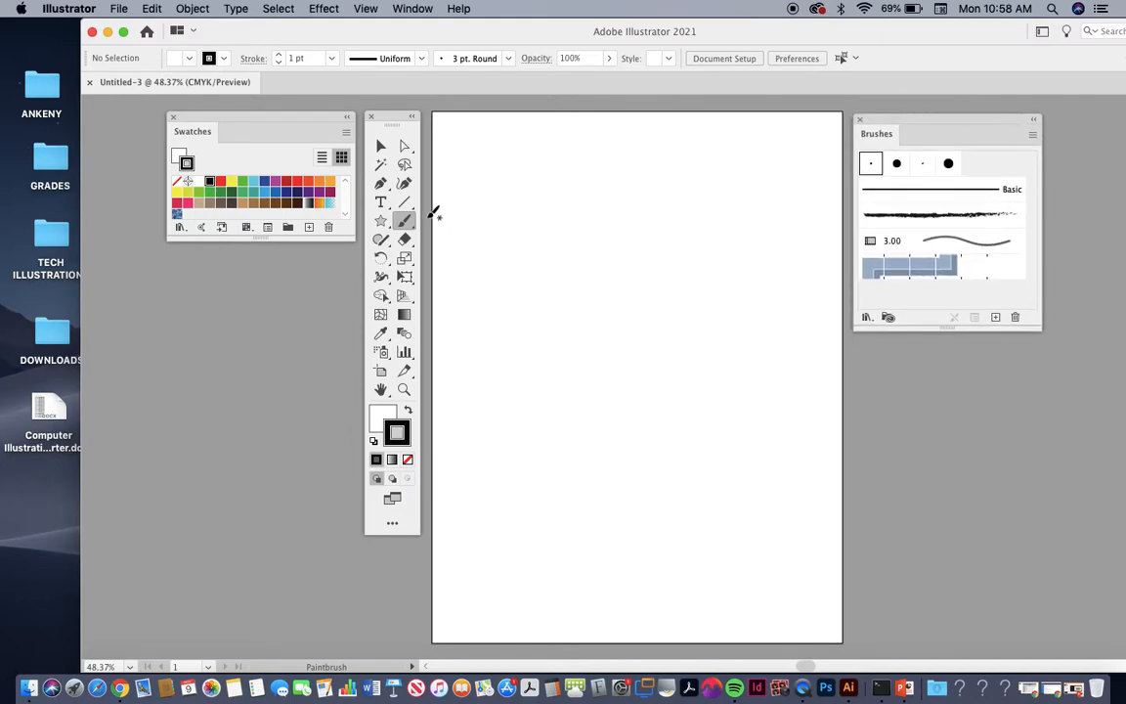
{"action": "mouse_move", "coordinate": [529, 152]}
{"action": "left_mouse_down"}
{"action": "mouse_move", "coordinate": [579, 279]}
{"action": "mouse_move", "coordinate": [617, 273]}
{"action": "mouse_move", "coordinate": [694, 341]}
{"action": "mouse_move", "coordinate": [777, 451]}
{"action": "left_mouse_up"}
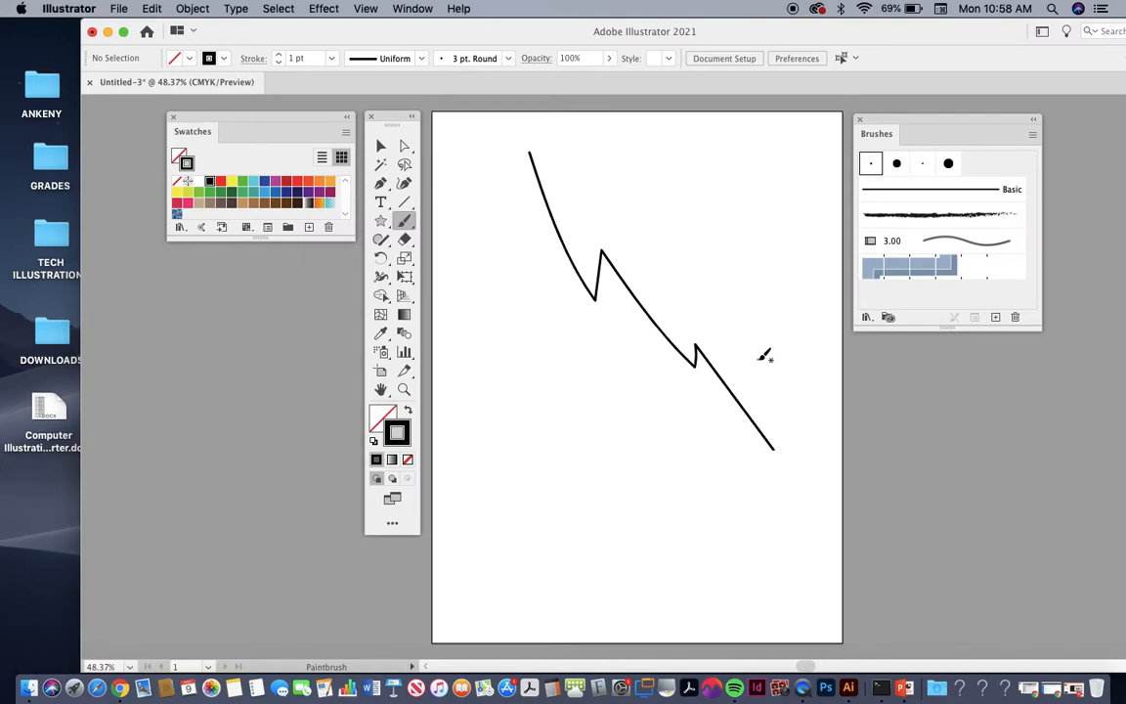
Try several brushes, including Stippler and Basic, on the zigzag path, finish with the rough charcoal-like brush and deselect the path.
{"action": "left_click", "coordinate": [673, 336], "text": "super"}
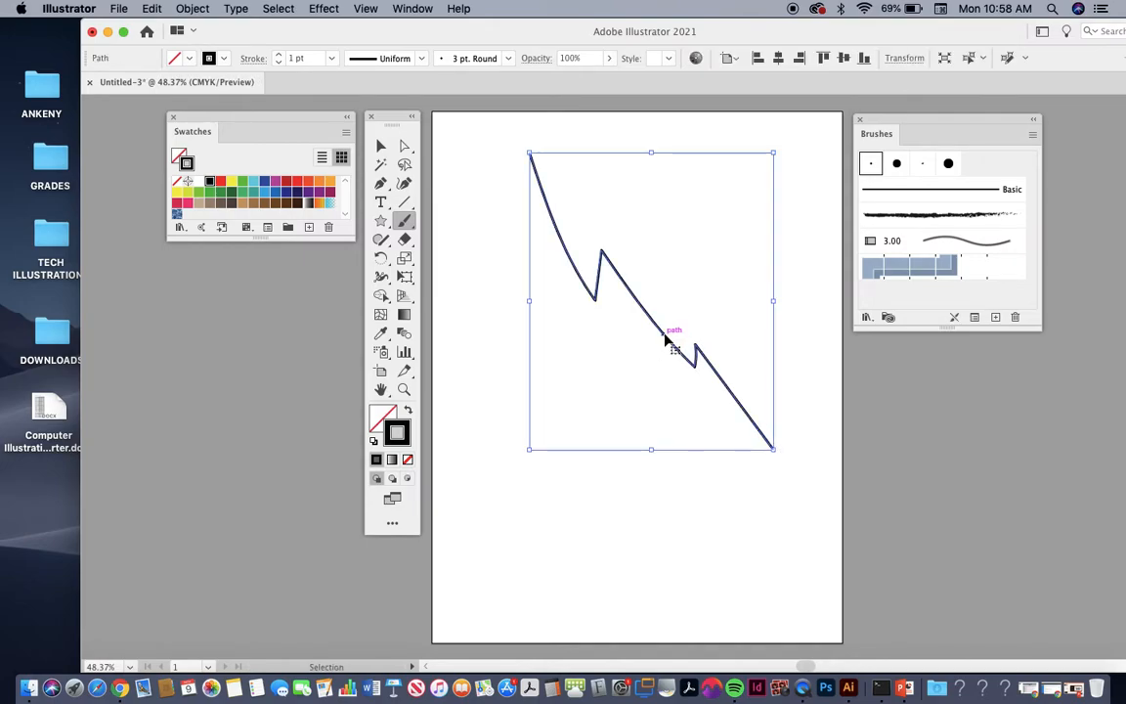
{"action": "left_click", "coordinate": [968, 215]}
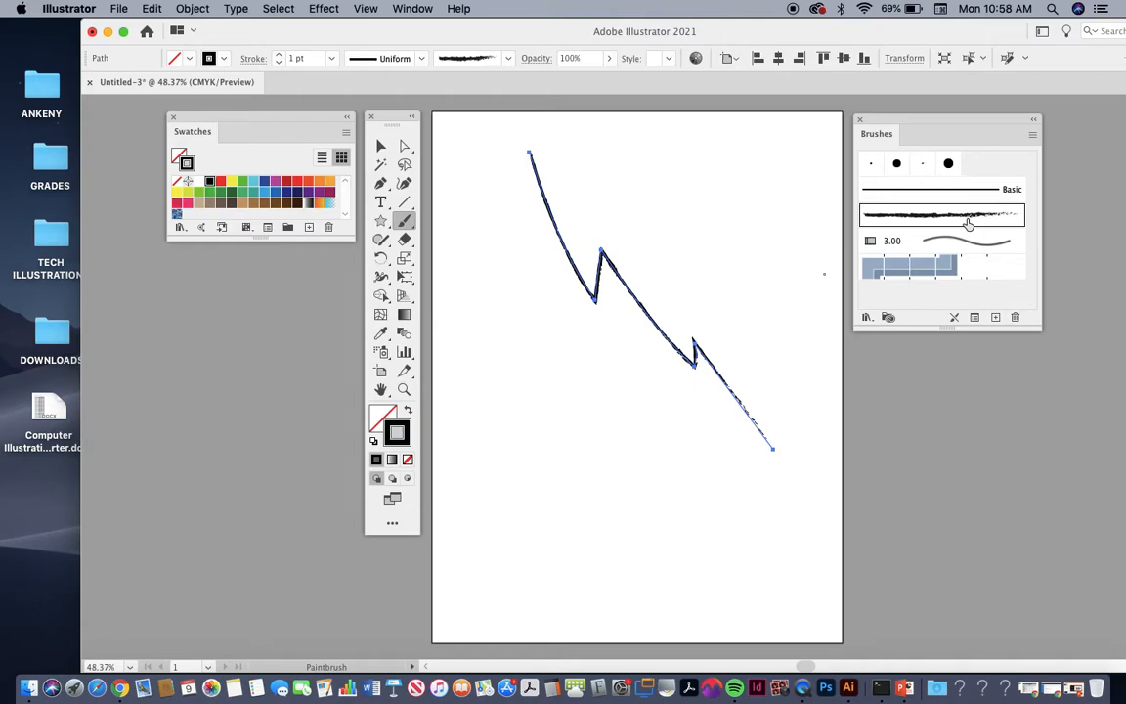
{"action": "left_click", "coordinate": [973, 241]}
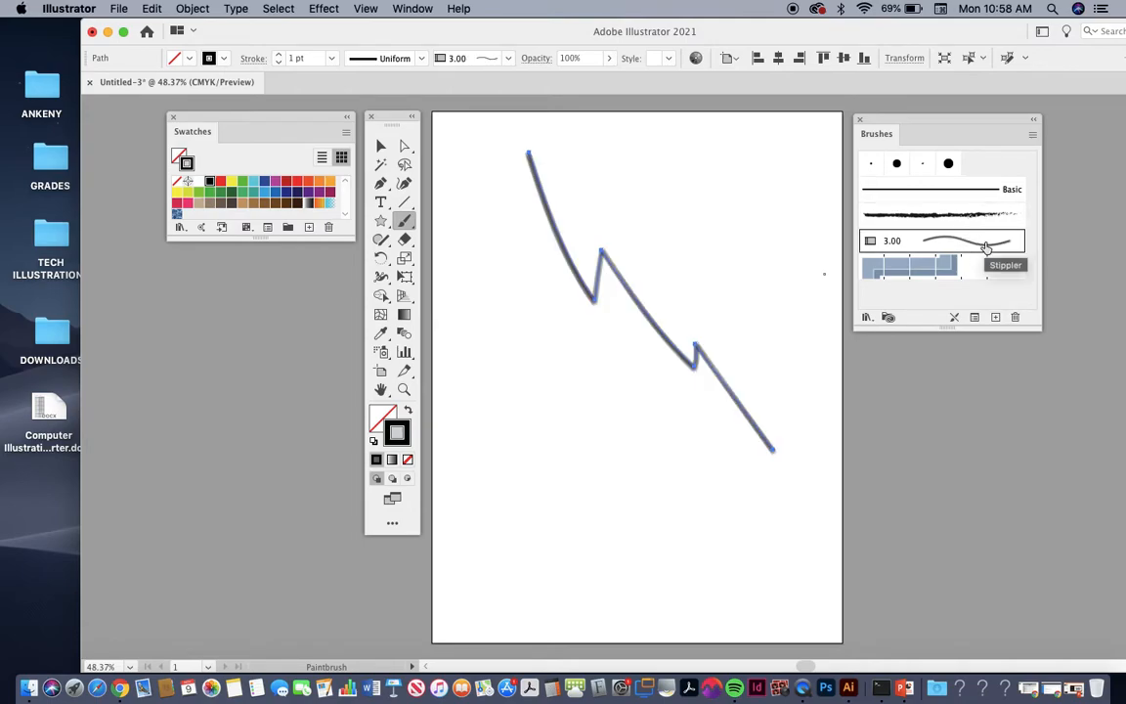
{"action": "left_click", "coordinate": [946, 195]}
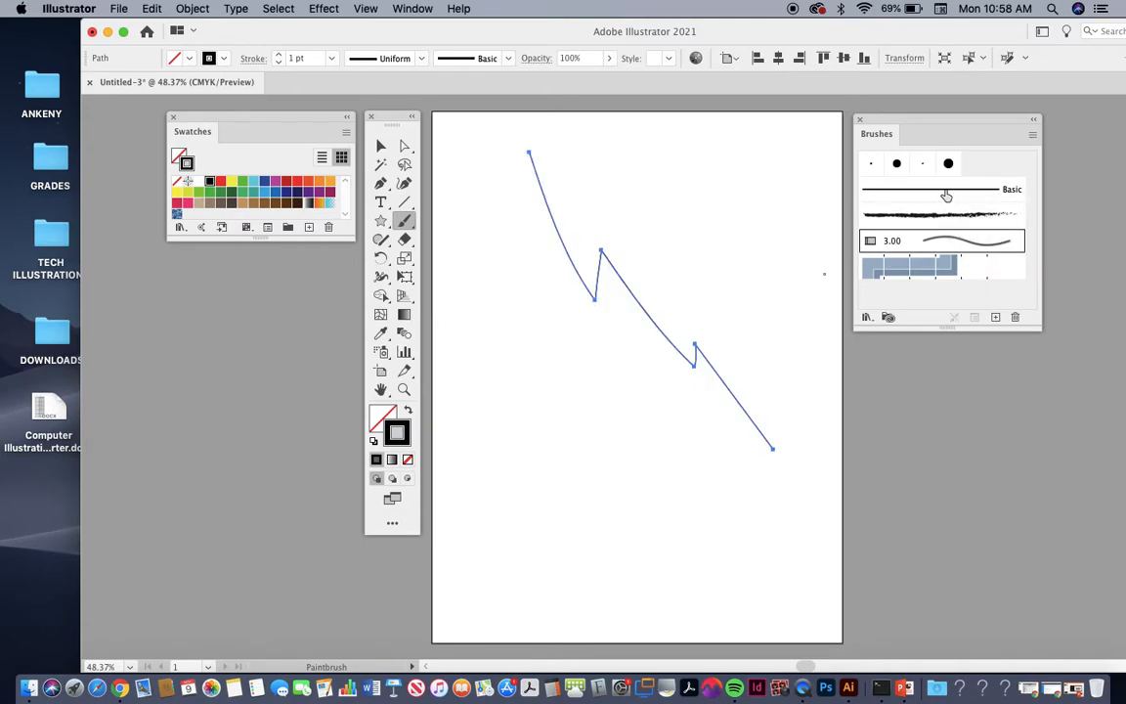
{"action": "left_click", "coordinate": [896, 164]}
{"action": "left_click", "coordinate": [921, 163]}
{"action": "left_click", "coordinate": [944, 216]}
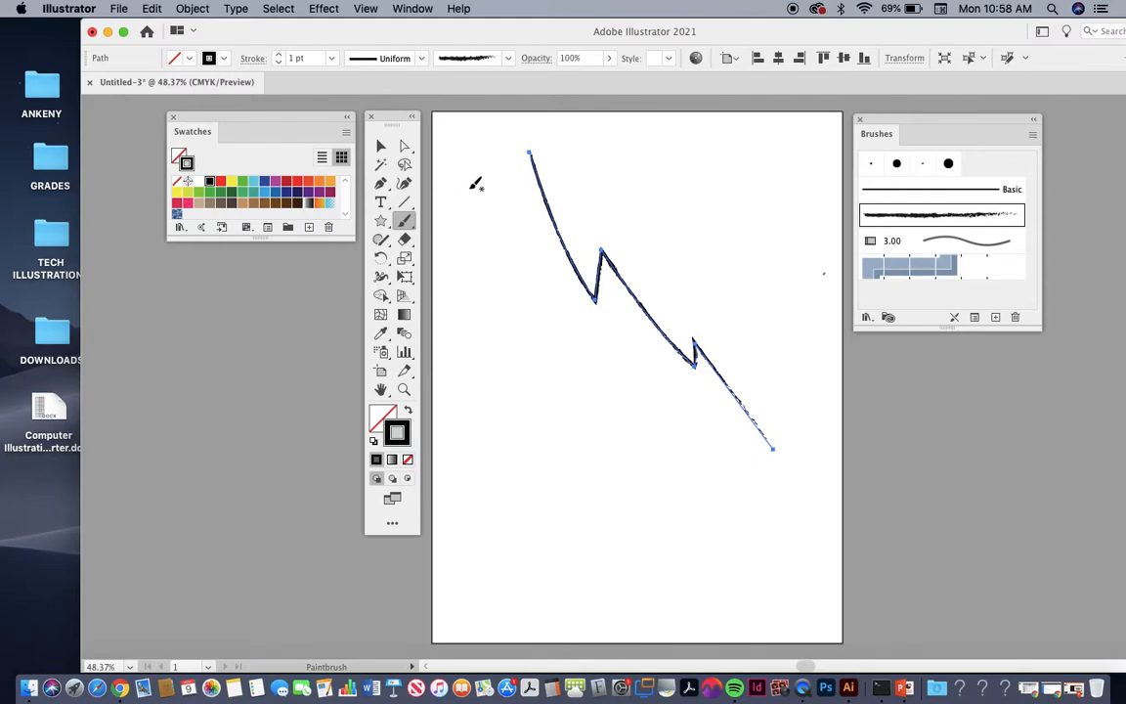
{"action": "left_click", "coordinate": [668, 180], "text": "super"}
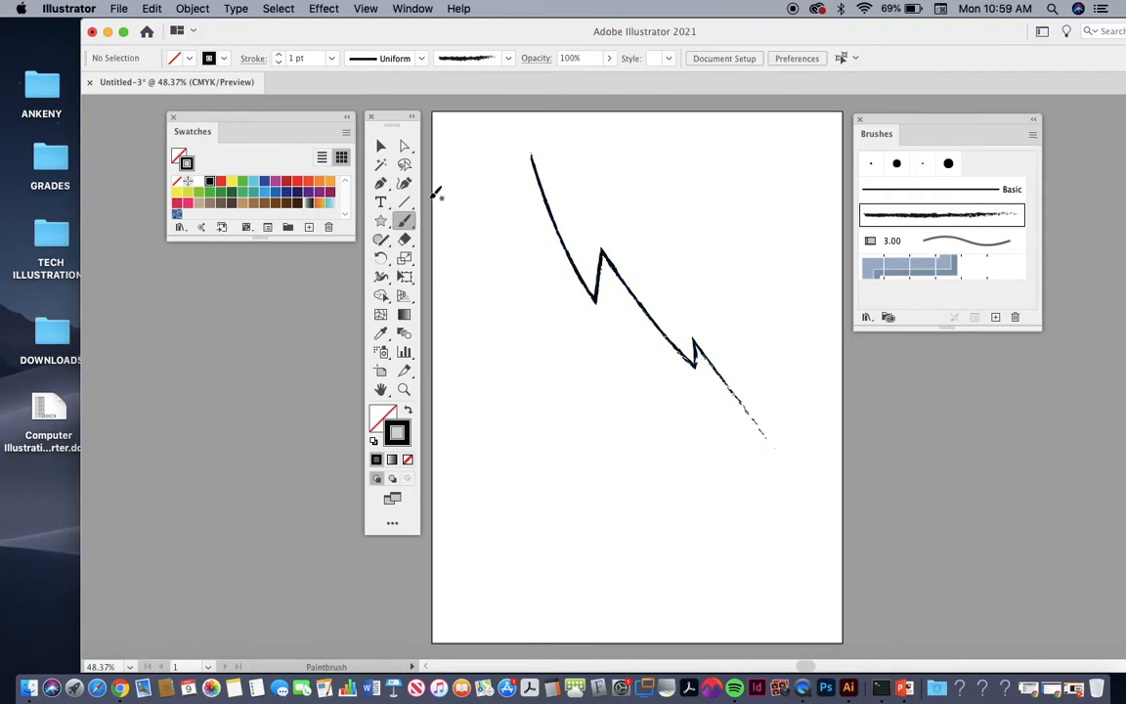
Draw a long S-shaped curve with the Pen tool beside the zigzag and apply the rough charcoal-like brush to it.
{"action": "left_click", "coordinate": [380, 183]}
{"action": "left_click", "coordinate": [449, 192]}
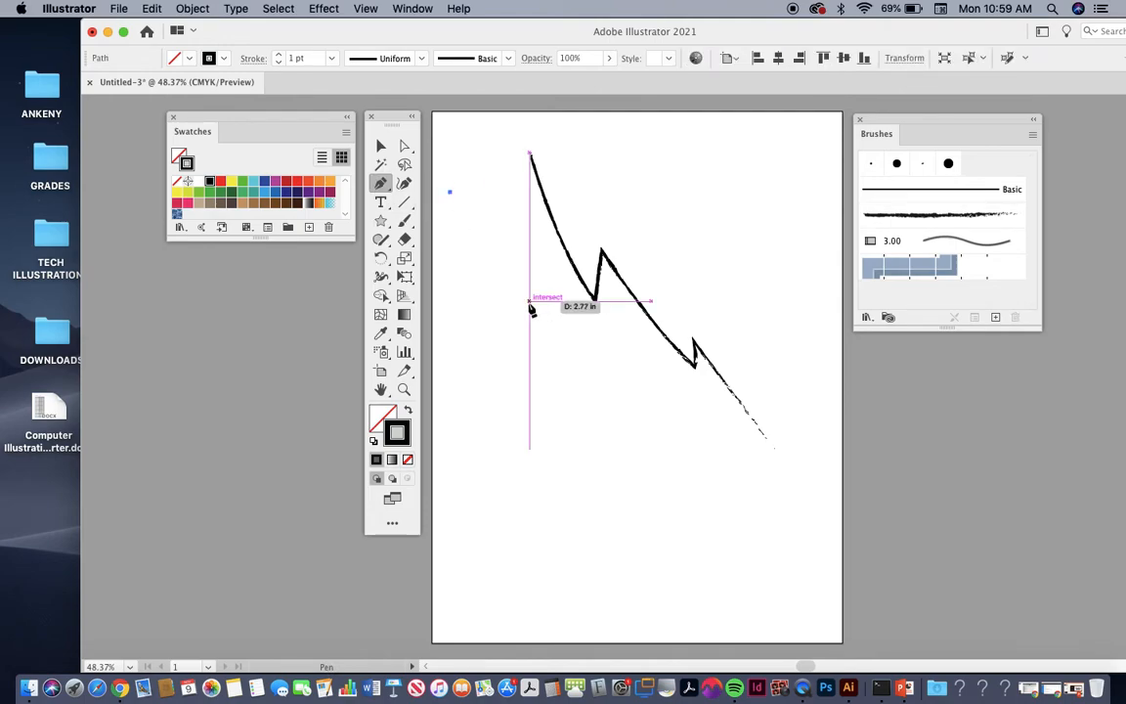
{"action": "left_click_drag", "start_coordinate": [529, 310], "coordinate": [593, 537]}
{"action": "left_click_drag", "start_coordinate": [681, 509], "coordinate": [676, 417]}
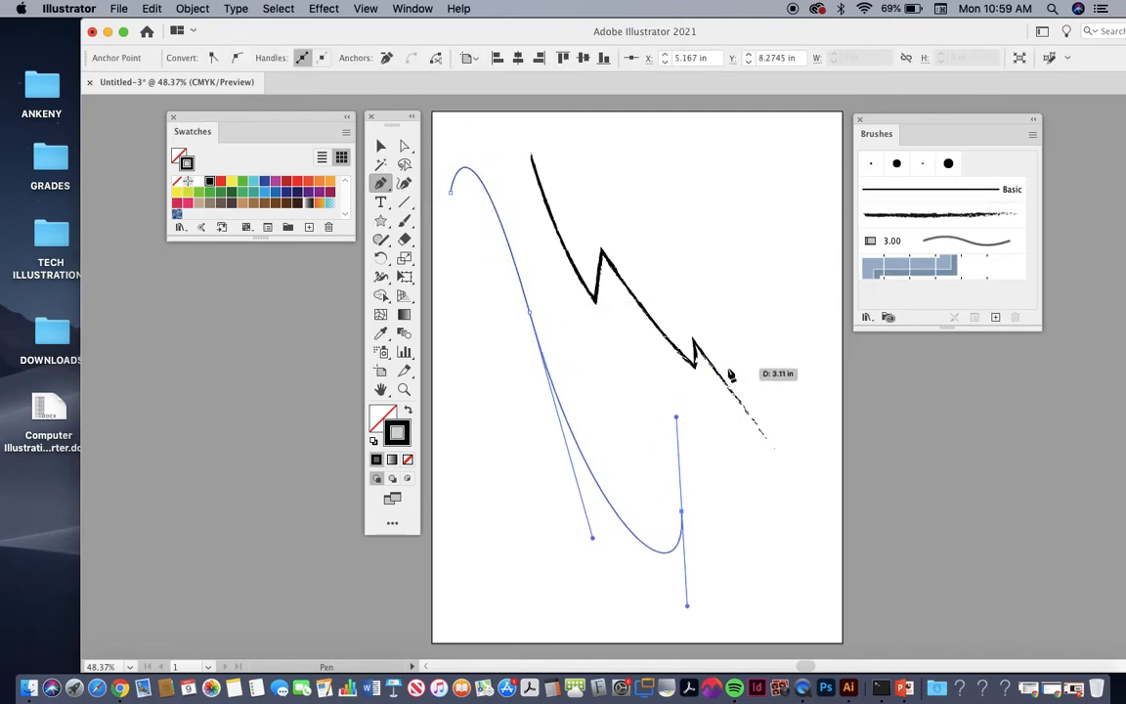
{"action": "left_click", "coordinate": [899, 219]}
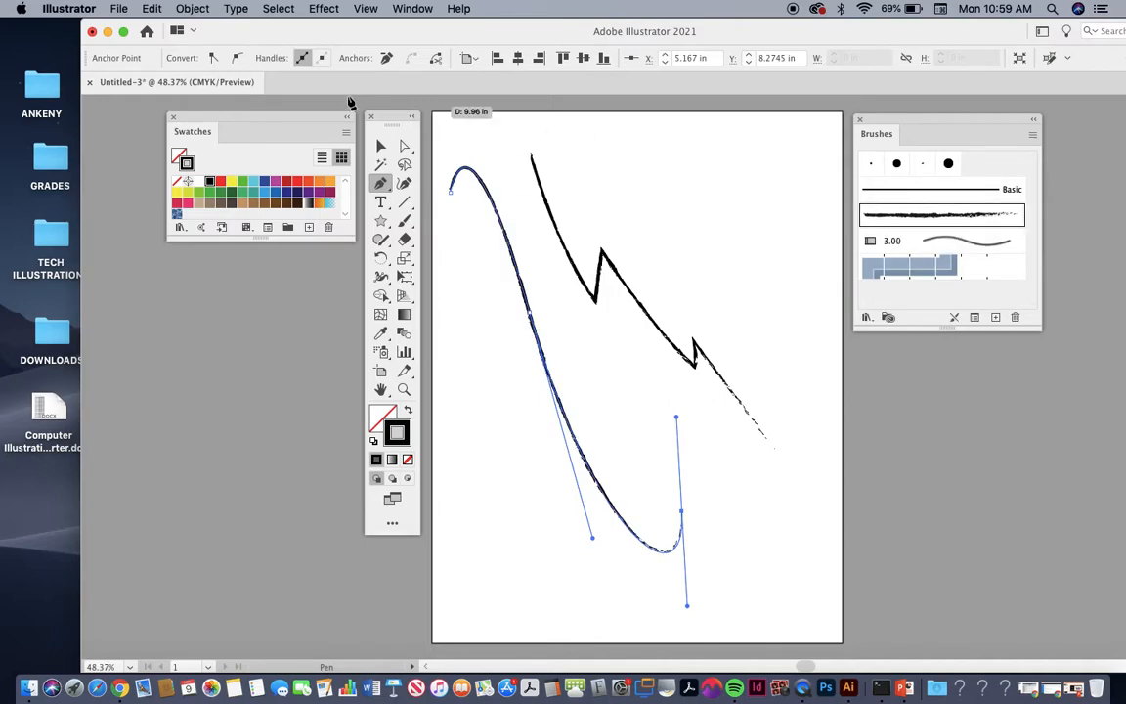
{"action": "left_click", "coordinate": [379, 148]}
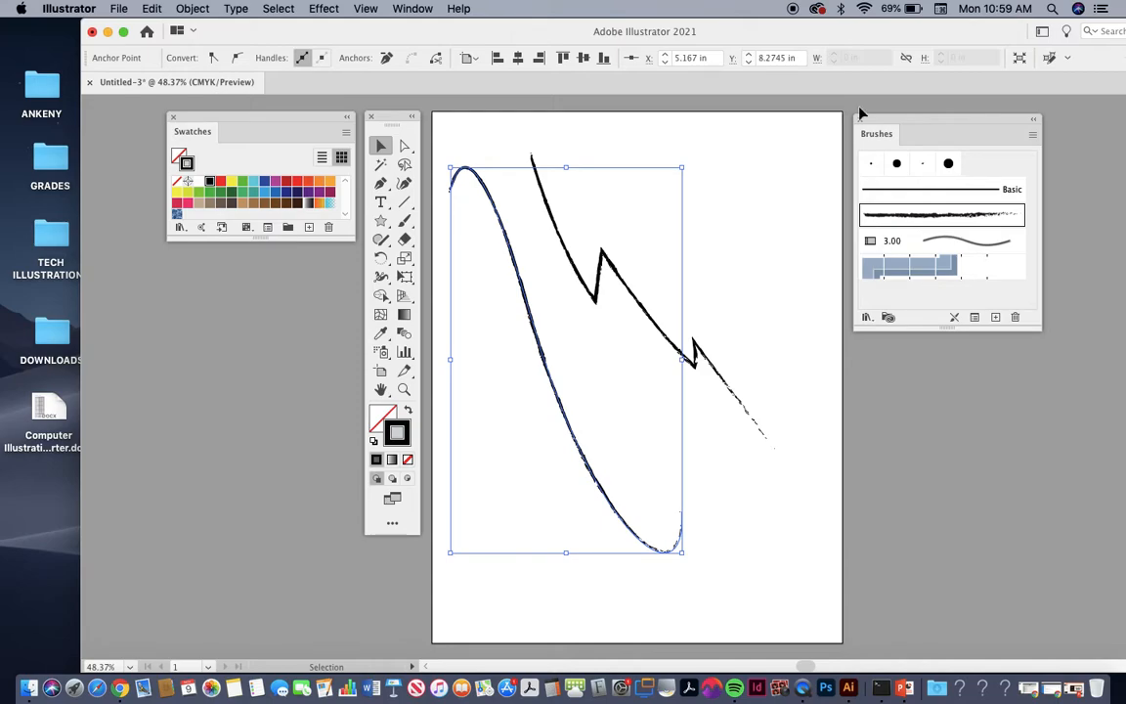
Open the Decorative_Scatter brush library, shorten its window and place it directly below the swatches.
{"action": "mouse_move", "coordinate": [872, 114]}
{"action": "left_mouse_down"}
{"action": "mouse_move", "coordinate": [862, 118]}
{"action": "mouse_move", "coordinate": [893, 137]}
{"action": "mouse_move", "coordinate": [924, 132]}
{"action": "left_mouse_up"}
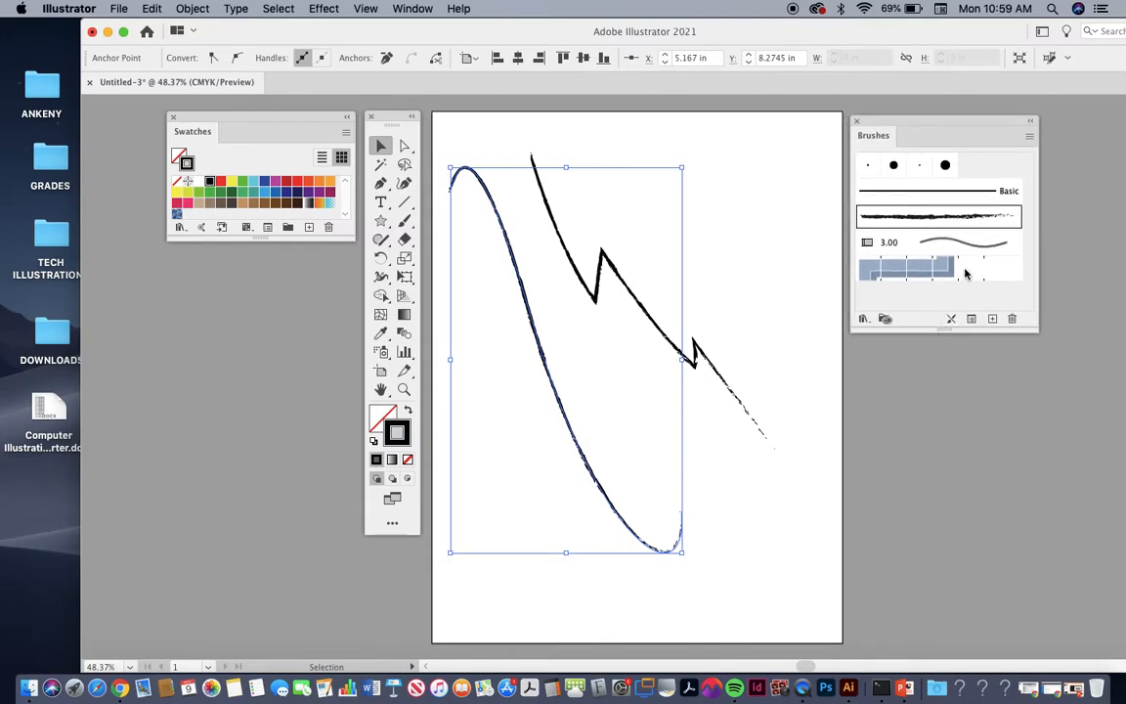
{"action": "left_click", "coordinate": [1029, 139]}
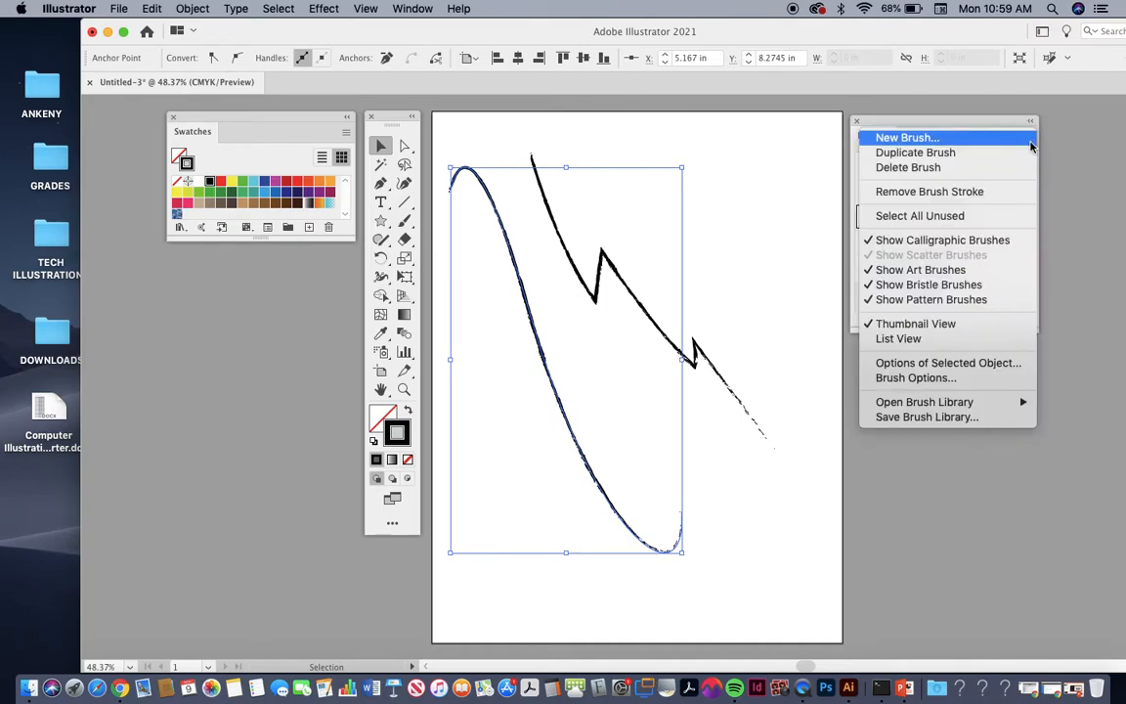
{"action": "mouse_move", "coordinate": [1026, 402]}
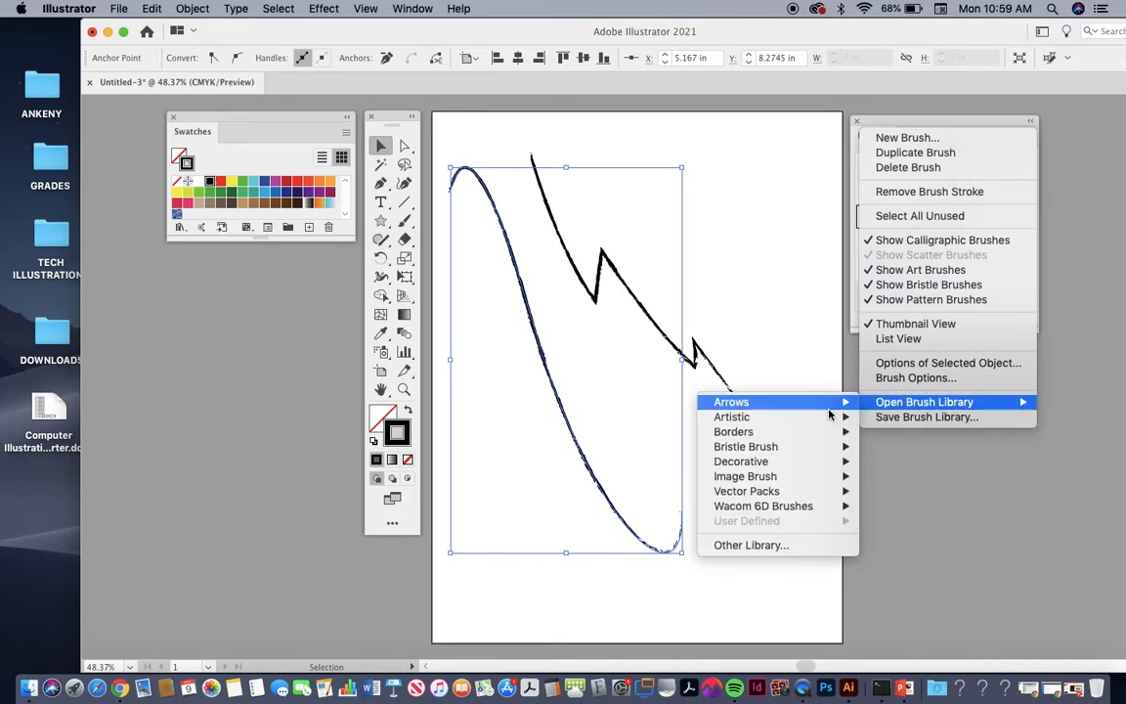
{"action": "mouse_move", "coordinate": [809, 462]}
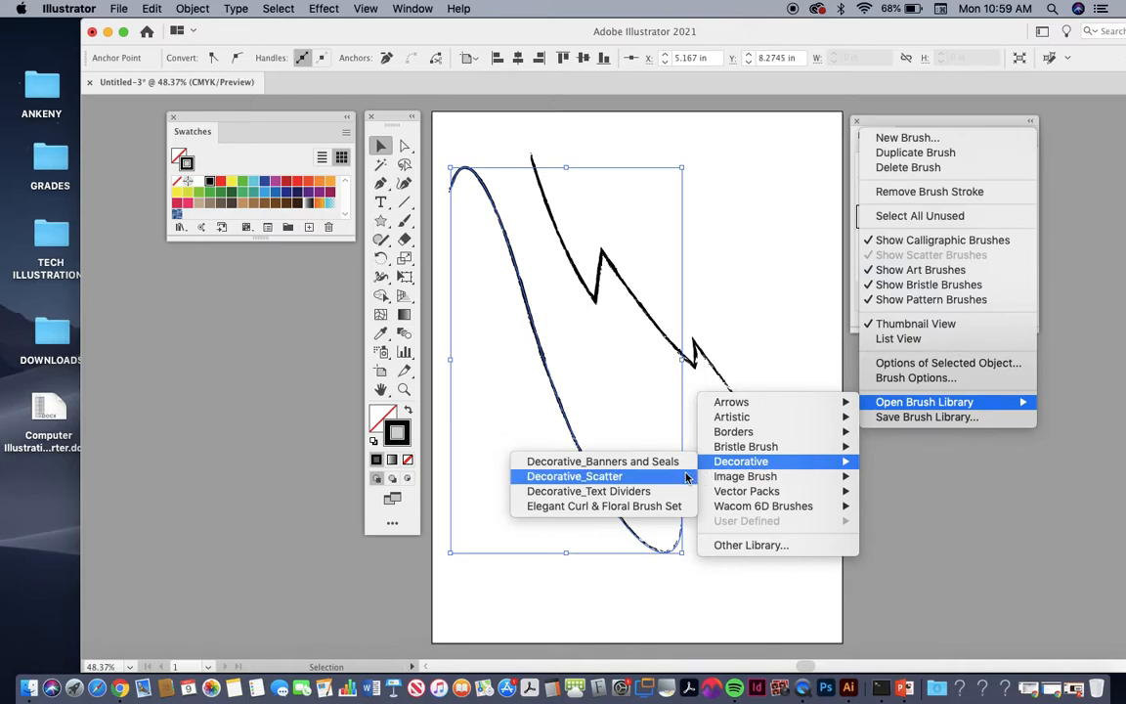
{"action": "left_click", "coordinate": [619, 477]}
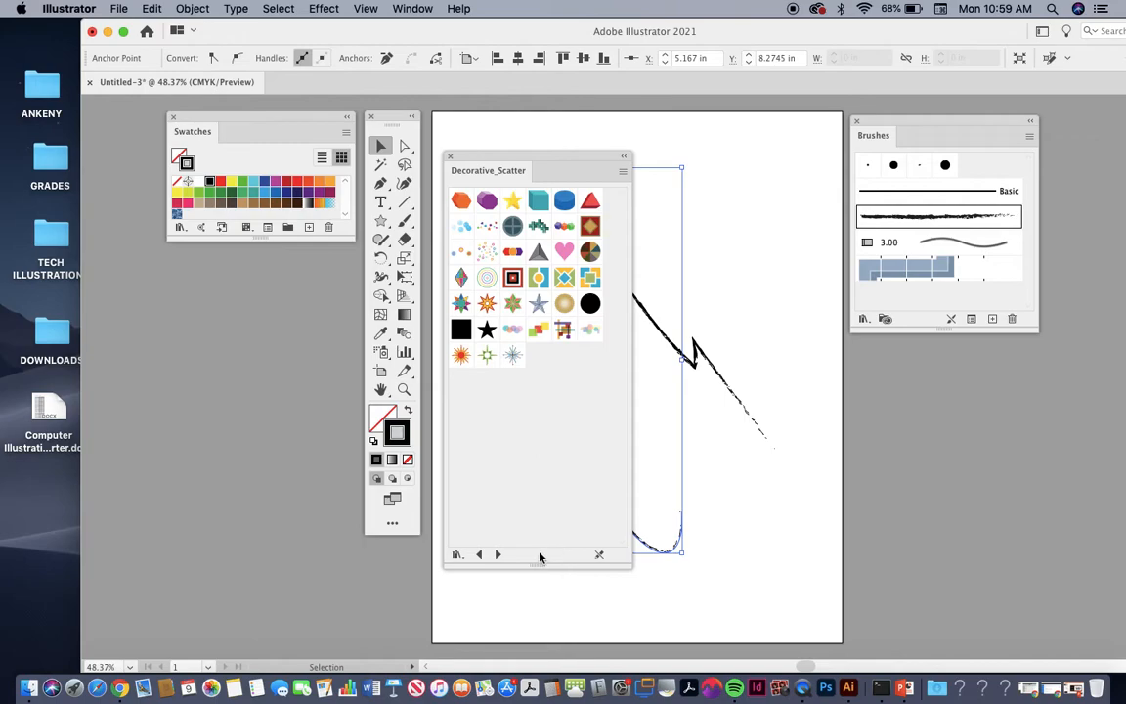
{"action": "left_click_drag", "start_coordinate": [529, 567], "coordinate": [529, 430]}
{"action": "mouse_move", "coordinate": [483, 161]}
{"action": "left_mouse_down"}
{"action": "mouse_move", "coordinate": [237, 361]}
{"action": "mouse_move", "coordinate": [178, 256]}
{"action": "mouse_move", "coordinate": [195, 260]}
{"action": "left_mouse_up"}
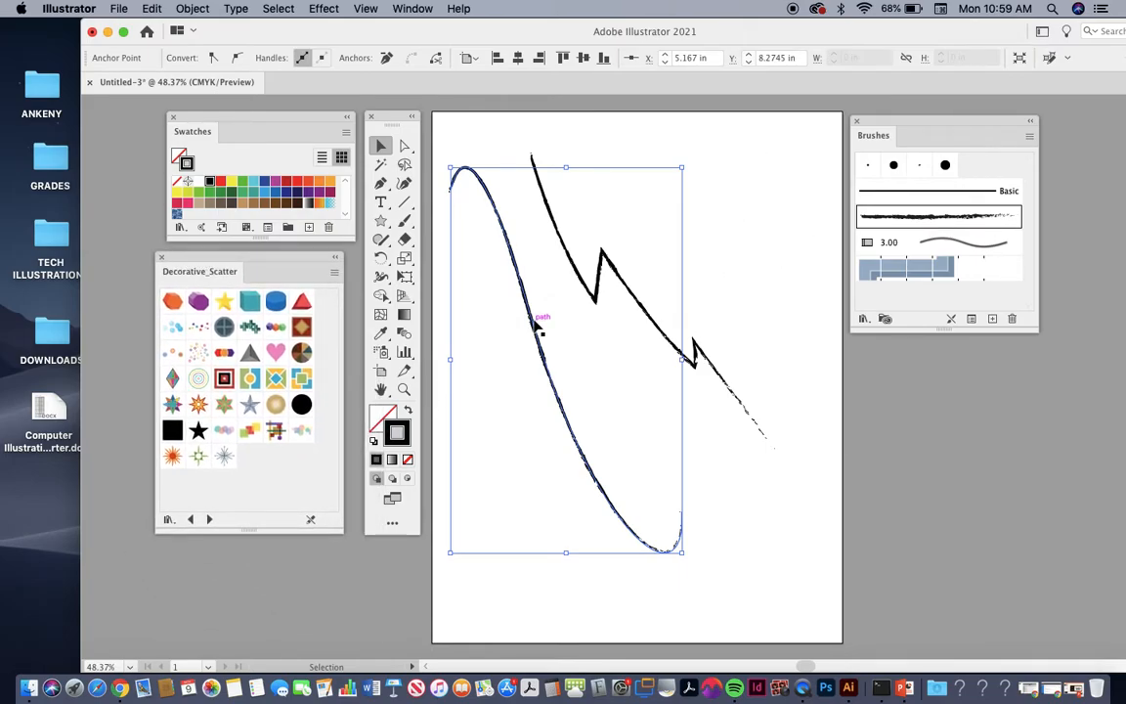
Apply the Star 2 scatter brush to the S-curve, then delete that brush from the document and remove its strokes.
{"action": "left_click", "coordinate": [198, 405]}
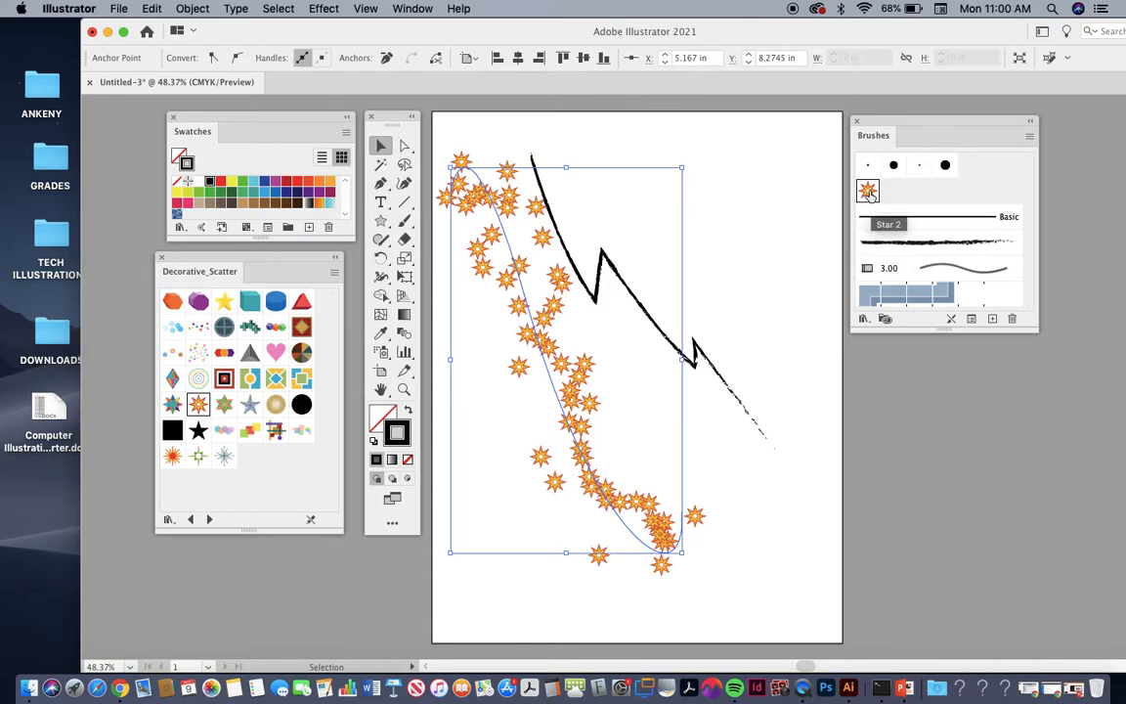
{"action": "left_click", "coordinate": [1012, 319]}
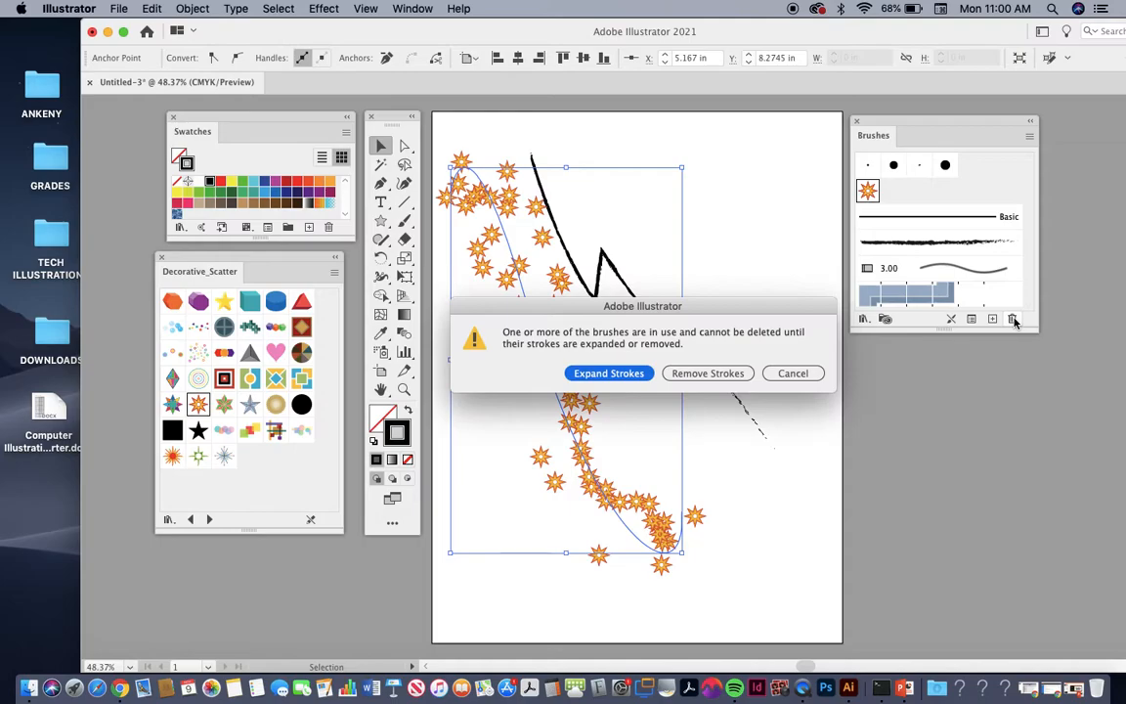
{"action": "left_click", "coordinate": [707, 372]}
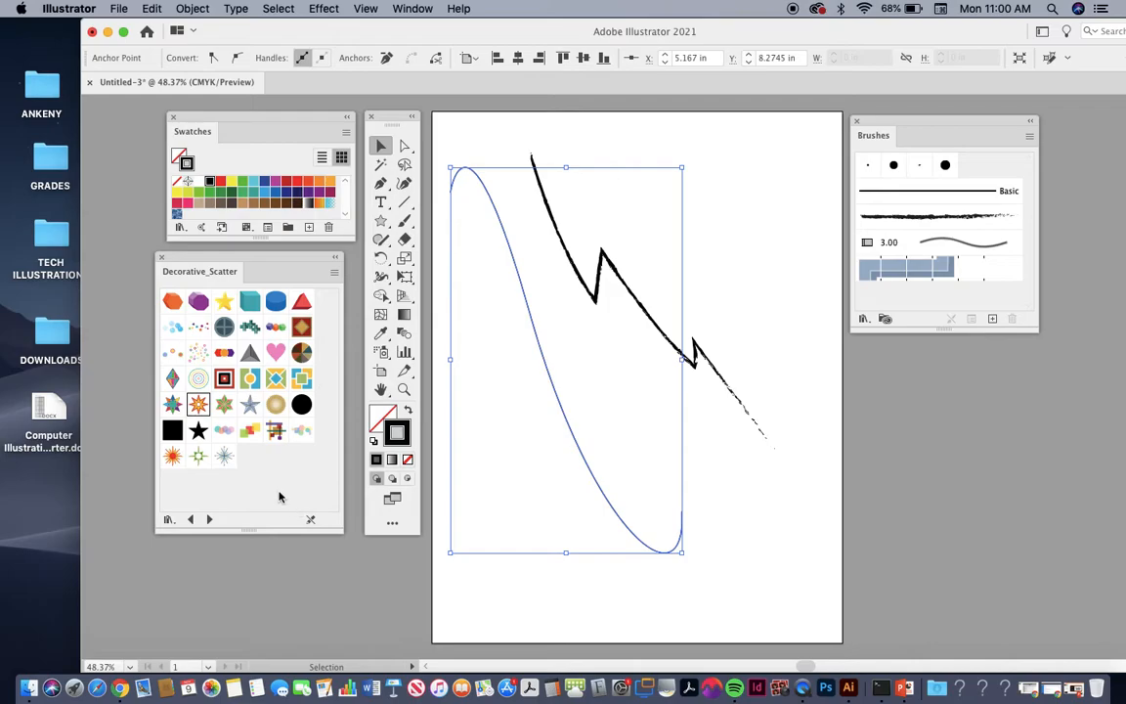
Shorten the Decorative_Scatter library window, then open the Artistic_ChalkCharcoalPencil brush library and move it beside the artboard's lower half.
{"action": "left_click_drag", "start_coordinate": [263, 532], "coordinate": [259, 497]}
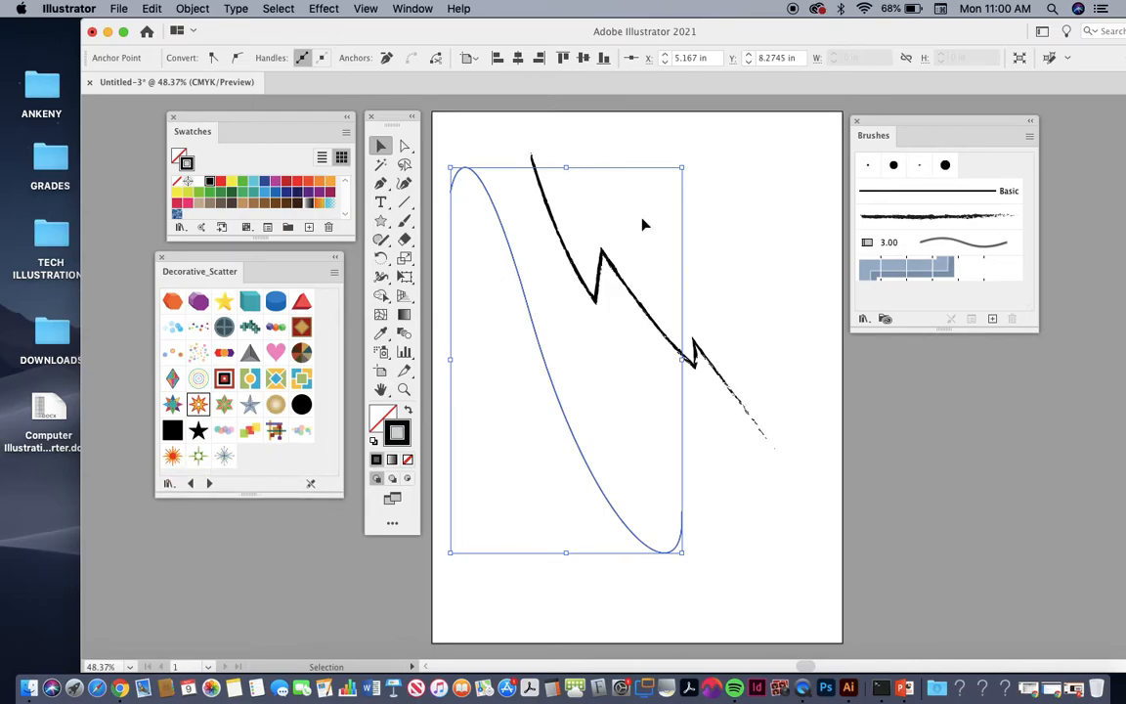
{"action": "left_click", "coordinate": [1030, 138]}
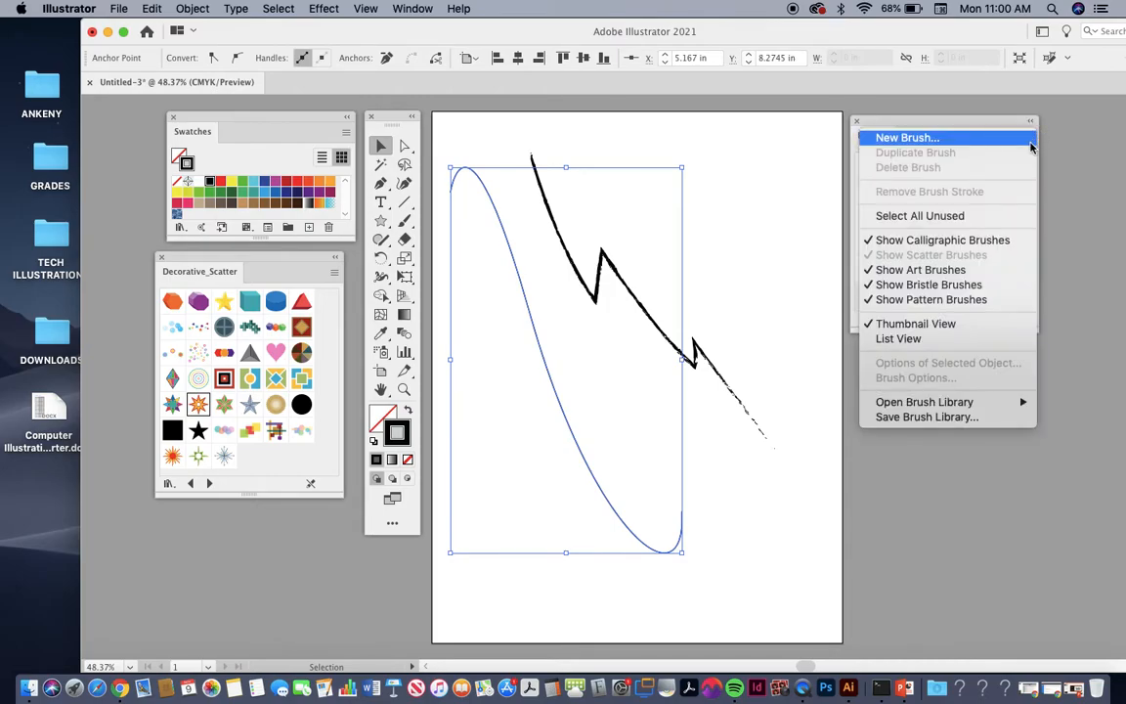
{"action": "mouse_move", "coordinate": [963, 405]}
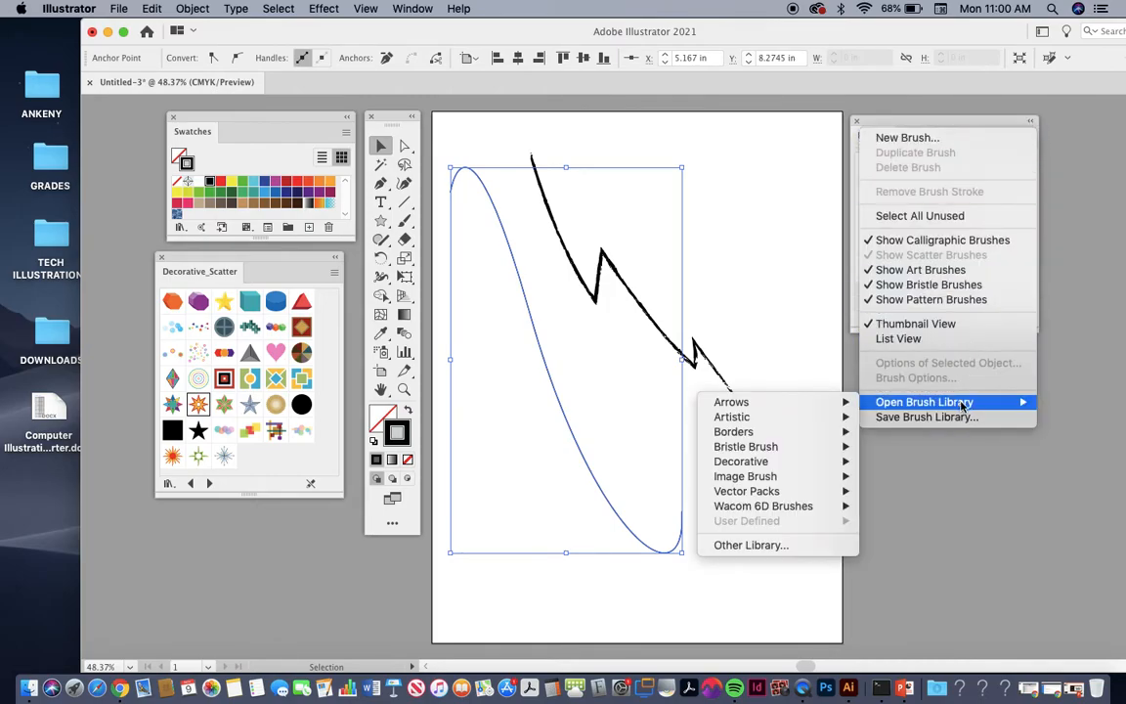
{"action": "mouse_move", "coordinate": [796, 423]}
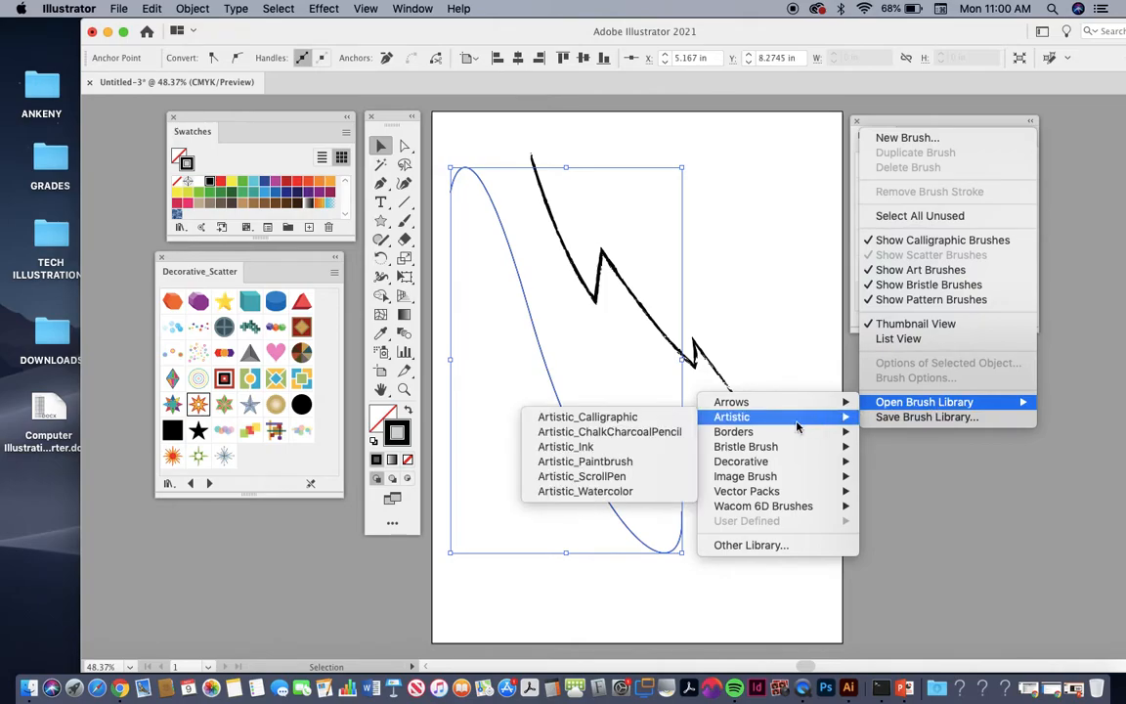
{"action": "left_click", "coordinate": [657, 433]}
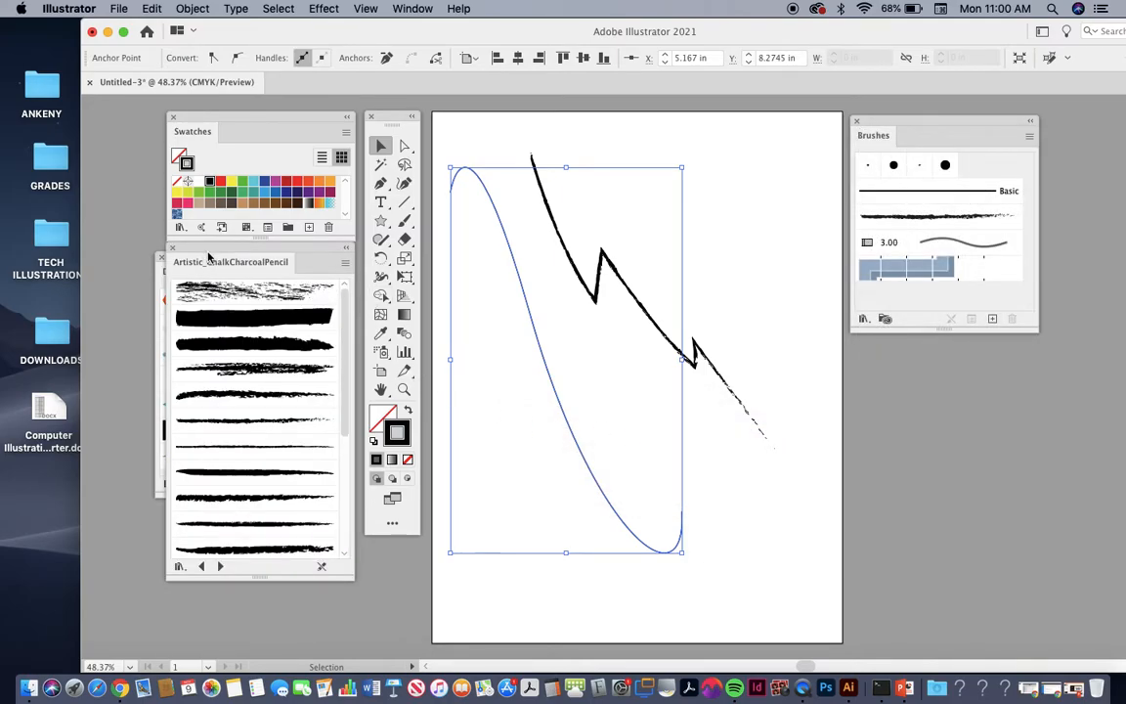
{"action": "mouse_move", "coordinate": [202, 254]}
{"action": "left_mouse_down"}
{"action": "mouse_move", "coordinate": [226, 377]}
{"action": "mouse_move", "coordinate": [875, 193]}
{"action": "mouse_move", "coordinate": [875, 311]}
{"action": "mouse_move", "coordinate": [826, 285]}
{"action": "mouse_move", "coordinate": [817, 322]}
{"action": "left_mouse_up"}
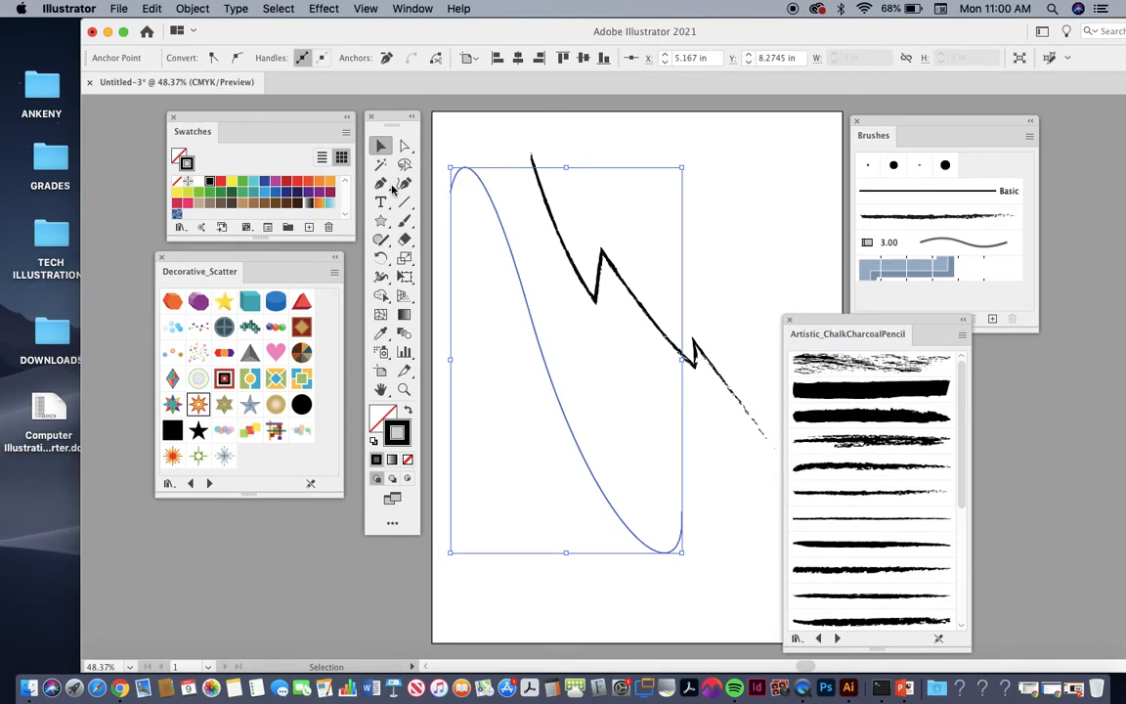
Apply the Chalk - Scribble brush to the S-curve, then shorten the Artistic_ChalkCharcoalPencil library window and place it below the document's brushes.
{"action": "left_click", "coordinate": [875, 439]}
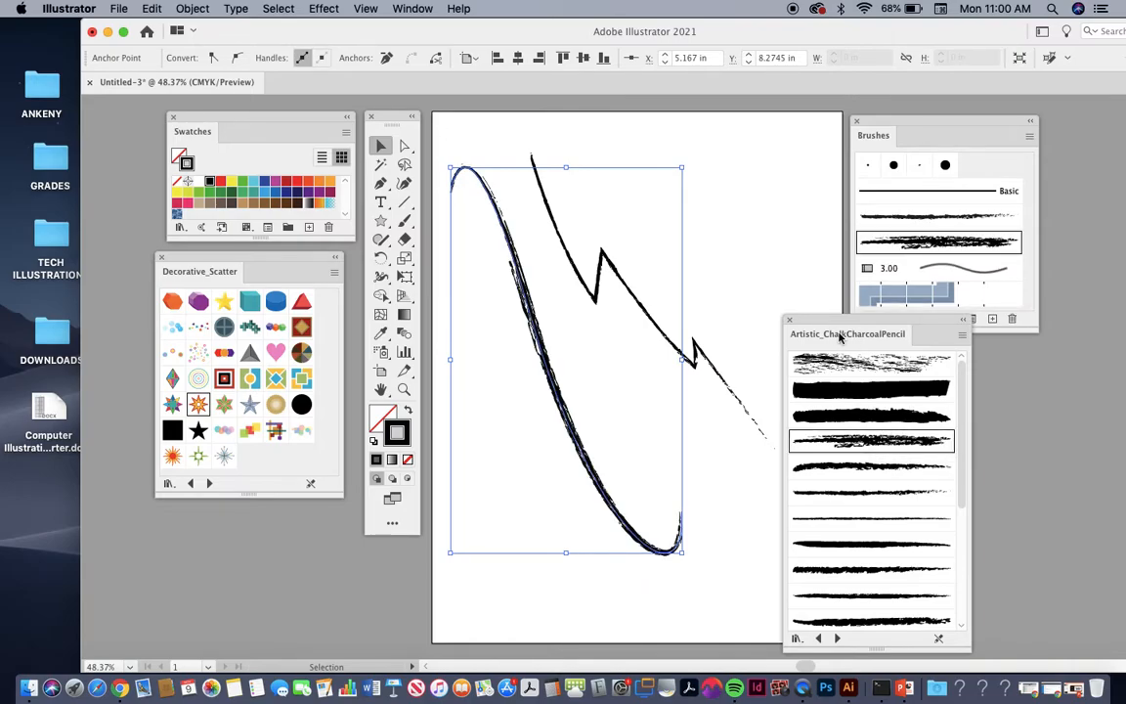
{"action": "mouse_move", "coordinate": [834, 333]}
{"action": "left_mouse_down"}
{"action": "mouse_move", "coordinate": [832, 259]}
{"action": "mouse_move", "coordinate": [762, 178]}
{"action": "left_mouse_up"}
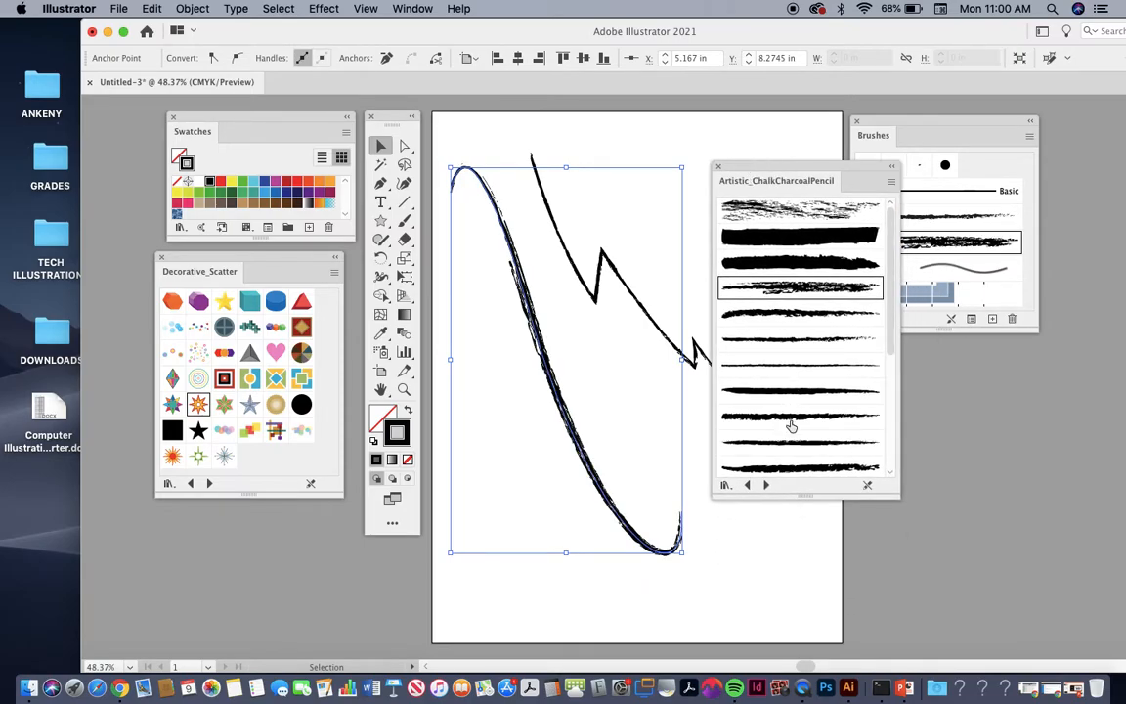
{"action": "left_click_drag", "start_coordinate": [831, 498], "coordinate": [823, 375]}
{"action": "mouse_move", "coordinate": [761, 165]}
{"action": "left_mouse_down"}
{"action": "mouse_move", "coordinate": [750, 338]}
{"action": "mouse_move", "coordinate": [909, 378]}
{"action": "mouse_move", "coordinate": [914, 391]}
{"action": "left_mouse_up"}
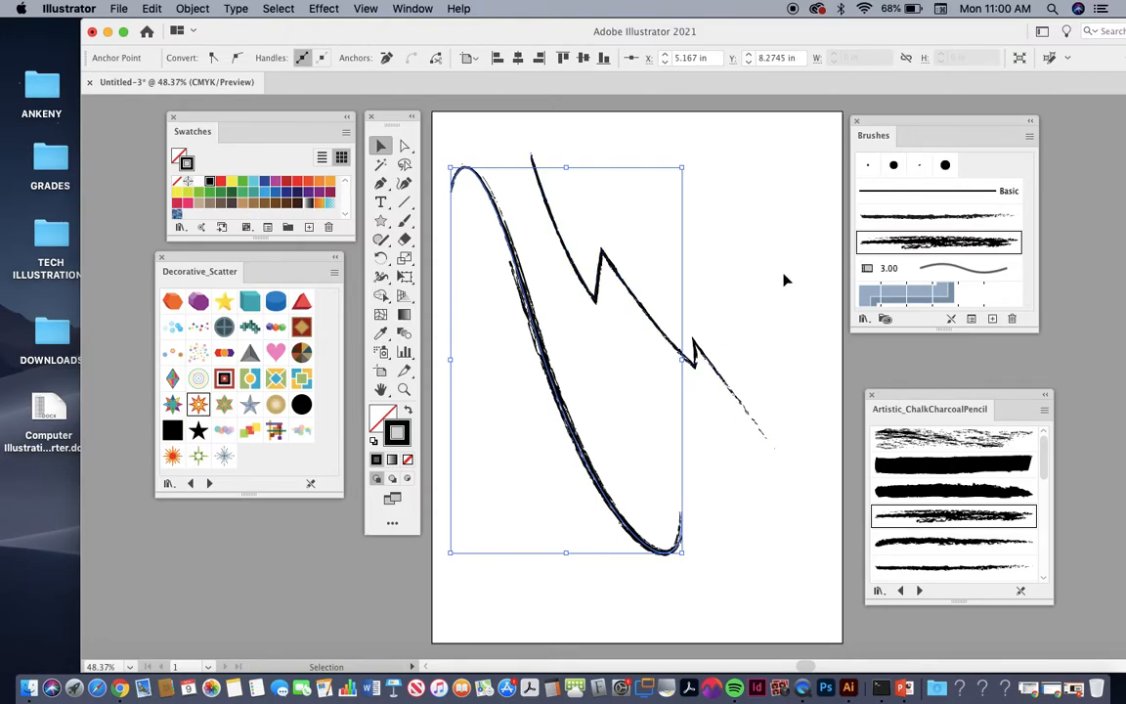
Deselect the S-curve and place the artwork of the Chalk - Scribble brush on the artboard above the zigzag's middle.
{"action": "left_click", "coordinate": [830, 289]}
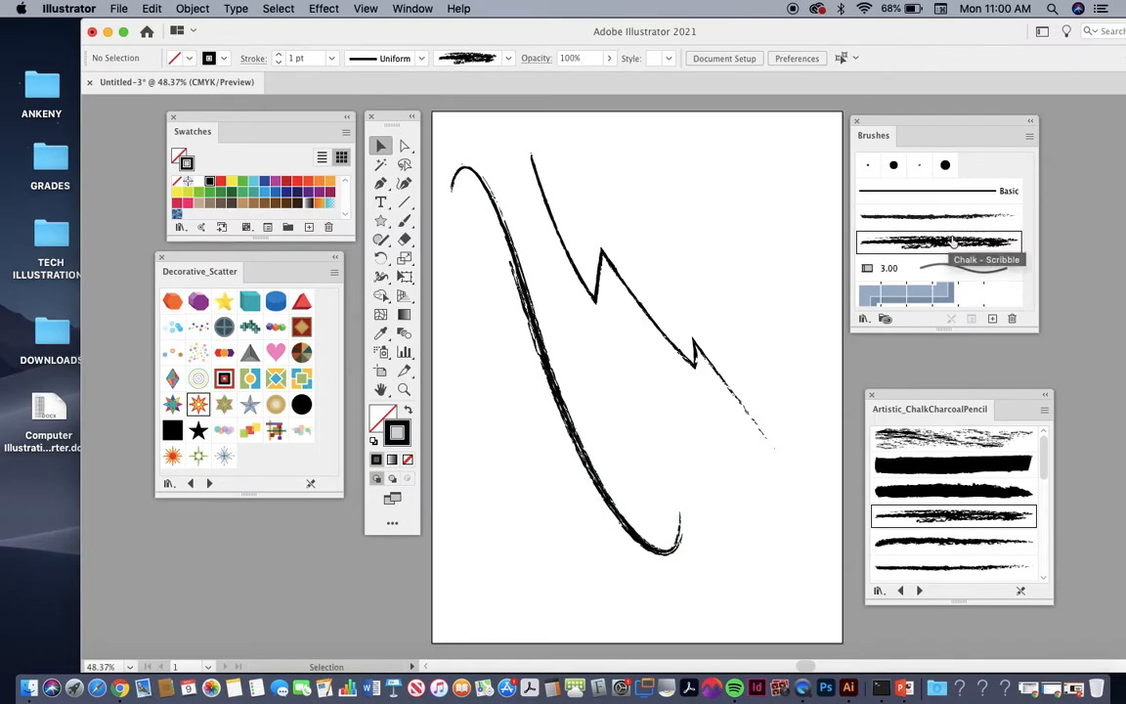
{"action": "mouse_move", "coordinate": [960, 249]}
{"action": "left_mouse_down"}
{"action": "mouse_move", "coordinate": [963, 240]}
{"action": "mouse_move", "coordinate": [708, 186]}
{"action": "left_mouse_up"}
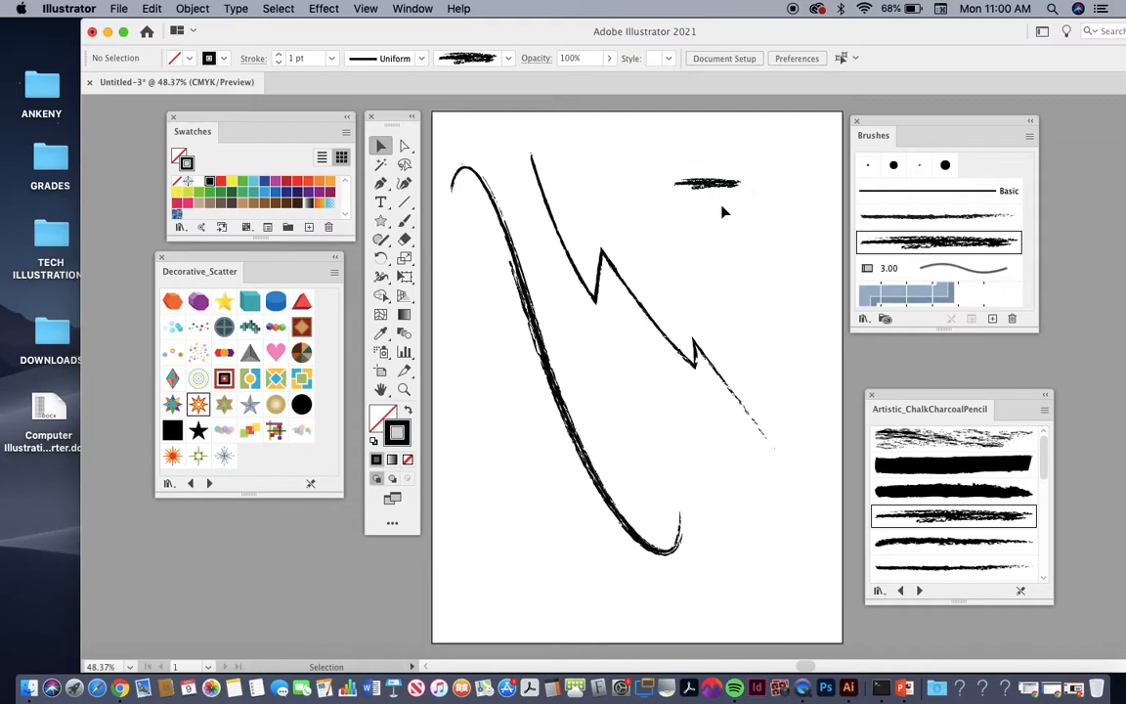
Select the main compound path inside the placed Chalk - Scribble artwork with Direct Selection and fill it with the red swatch.
{"action": "key", "text": "z"}
{"action": "left_click_drag", "start_coordinate": [667, 171], "coordinate": [792, 220]}
{"action": "left_click_drag", "start_coordinate": [881, 127], "coordinate": [948, 131]}
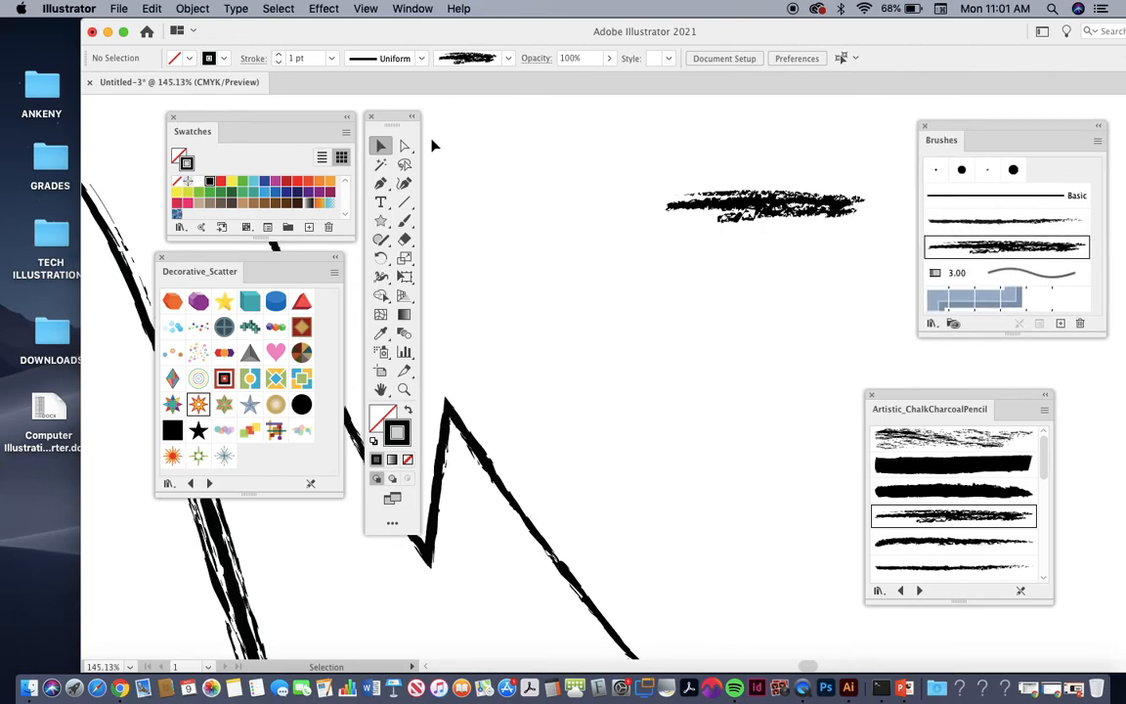
{"action": "left_click", "coordinate": [751, 206]}
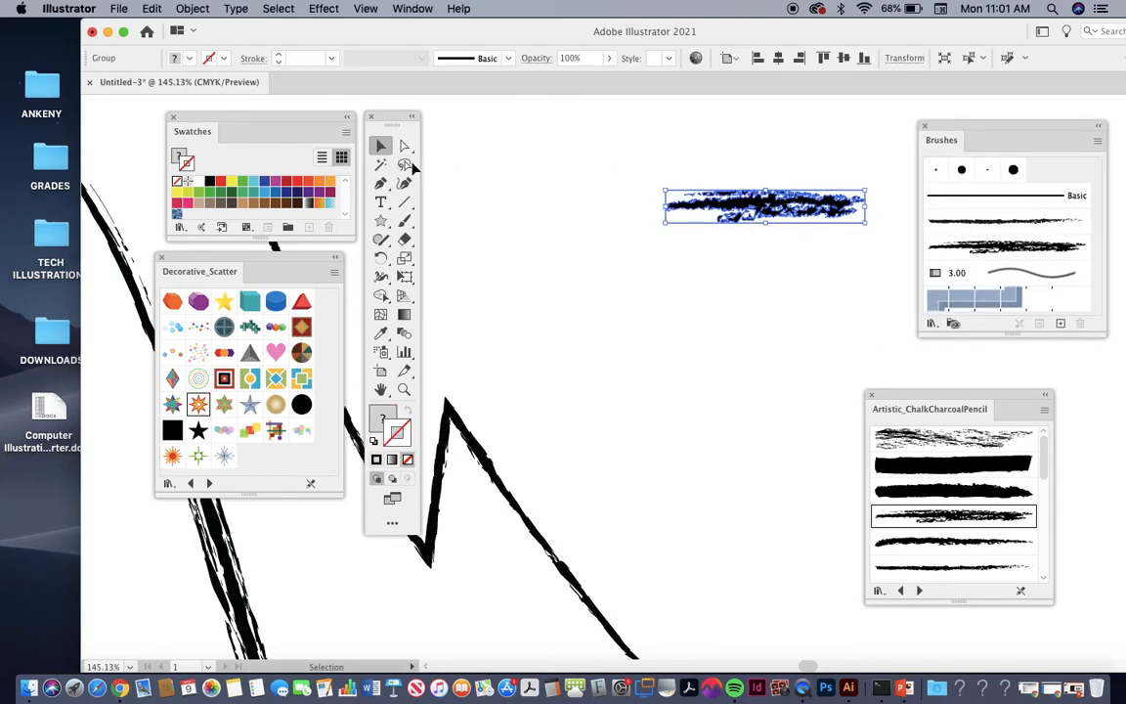
{"action": "left_click", "coordinate": [405, 147]}
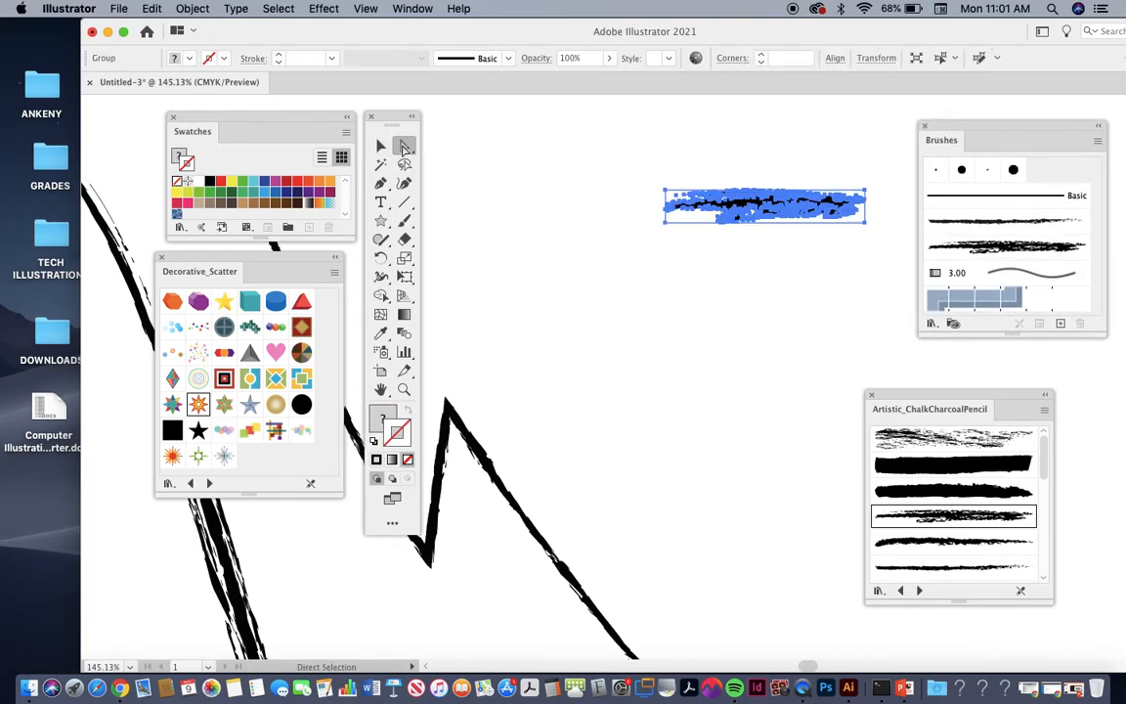
{"action": "left_click", "coordinate": [586, 158]}
{"action": "left_click", "coordinate": [743, 210]}
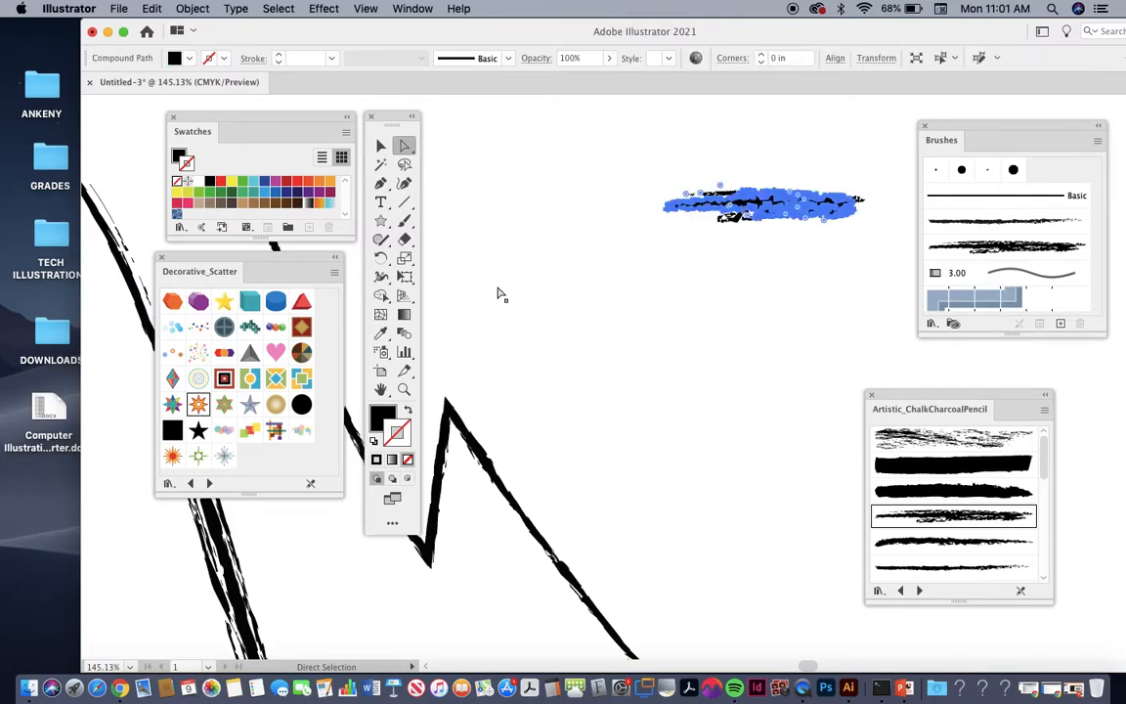
{"action": "left_click", "coordinate": [384, 416]}
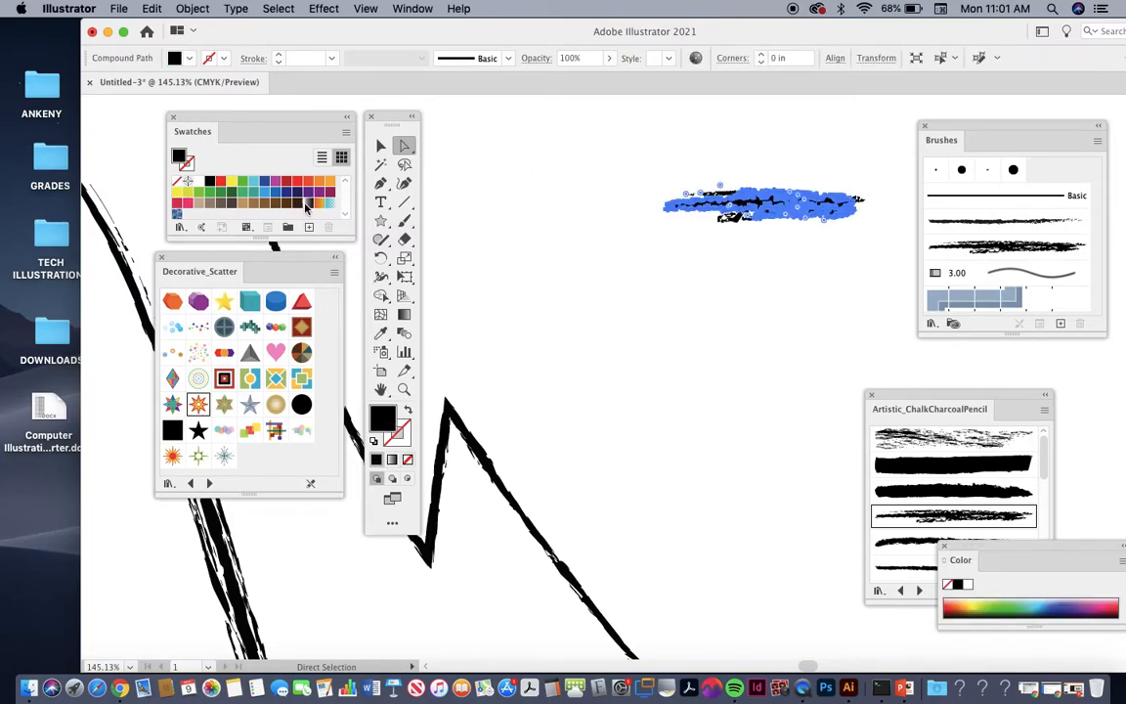
{"action": "left_click", "coordinate": [297, 182]}
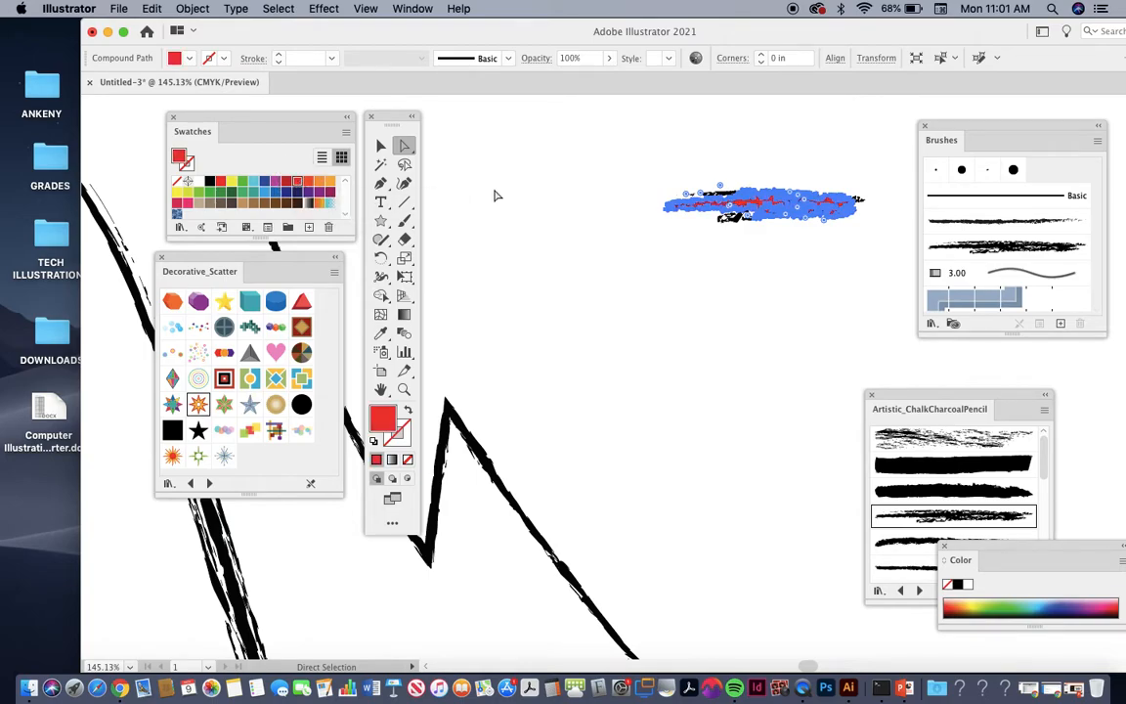
Try to fill the entire scribble artwork with the orange-red swatch, then undo the fill and deselect.
{"action": "mouse_move", "coordinate": [654, 163]}
{"action": "left_mouse_down"}
{"action": "mouse_move", "coordinate": [796, 193]}
{"action": "mouse_move", "coordinate": [896, 275]}
{"action": "mouse_move", "coordinate": [822, 269]}
{"action": "left_mouse_up"}
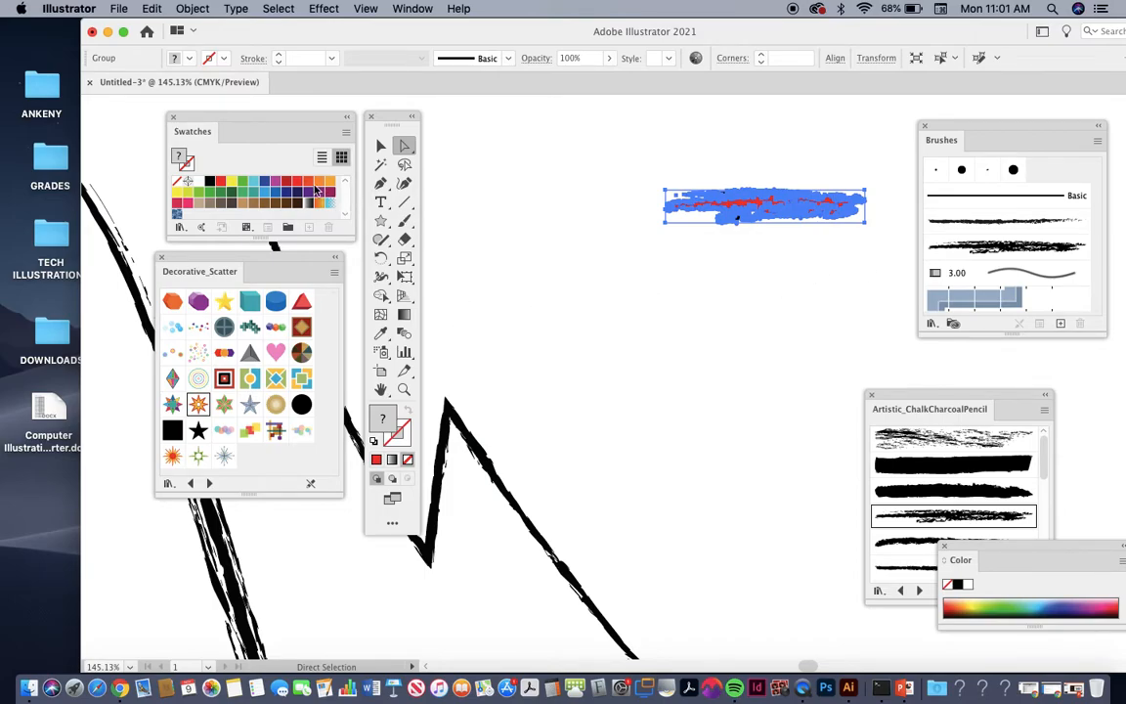
{"action": "left_click", "coordinate": [308, 182]}
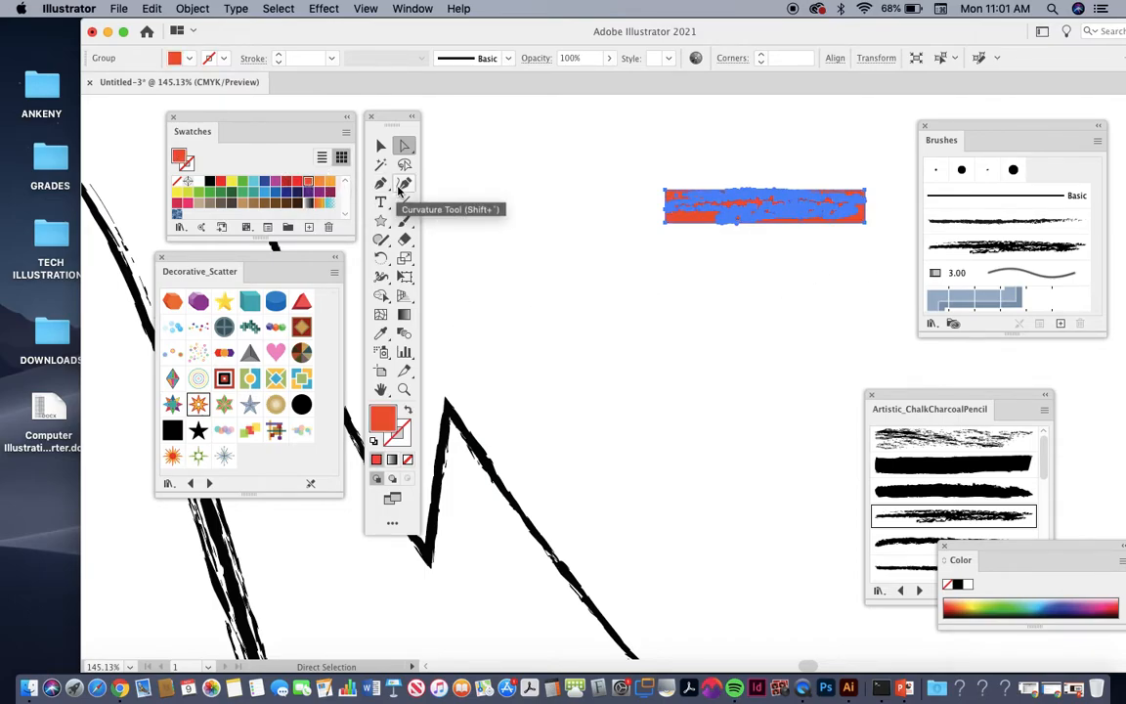
{"action": "key", "text": "super+z"}
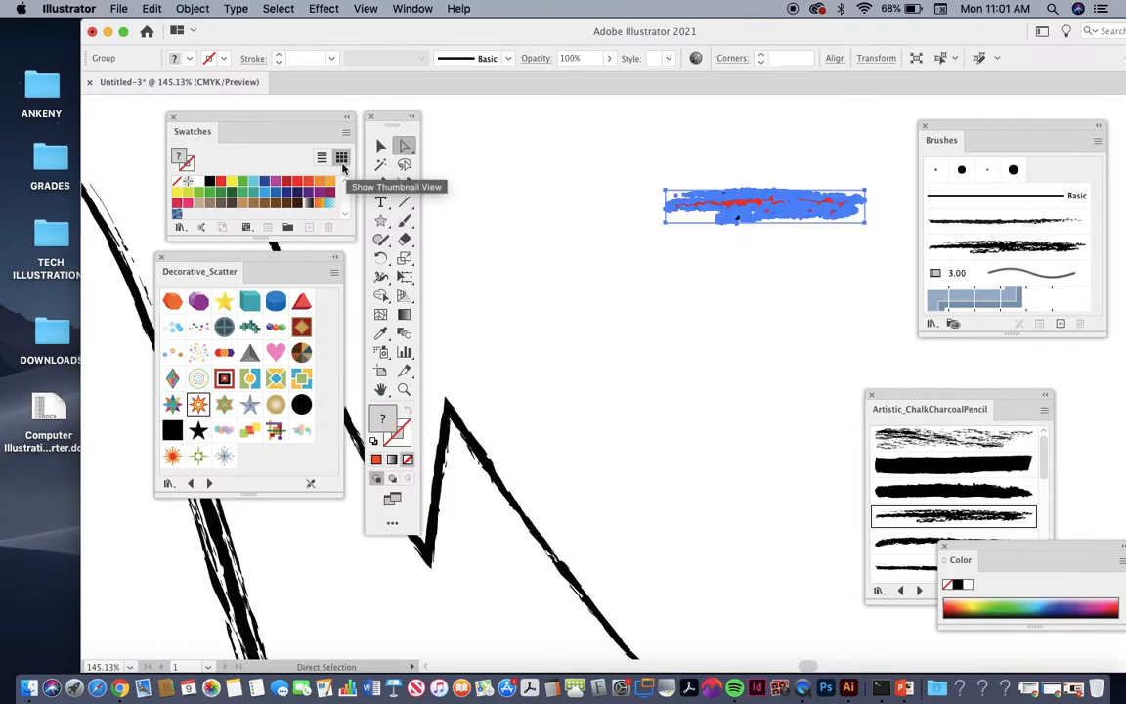
{"action": "left_click", "coordinate": [594, 148]}
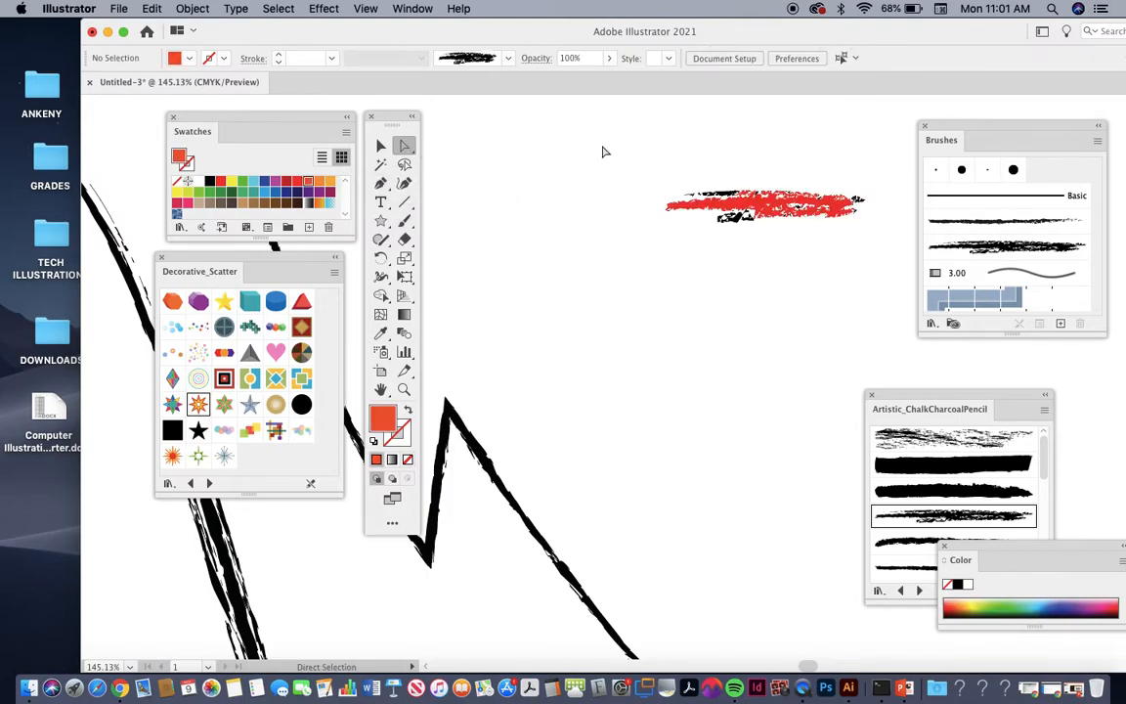
Select the remaining black fragments around the red scribble together, fill them with the orange-red swatch, and deselect.
{"action": "left_click", "coordinate": [723, 194]}
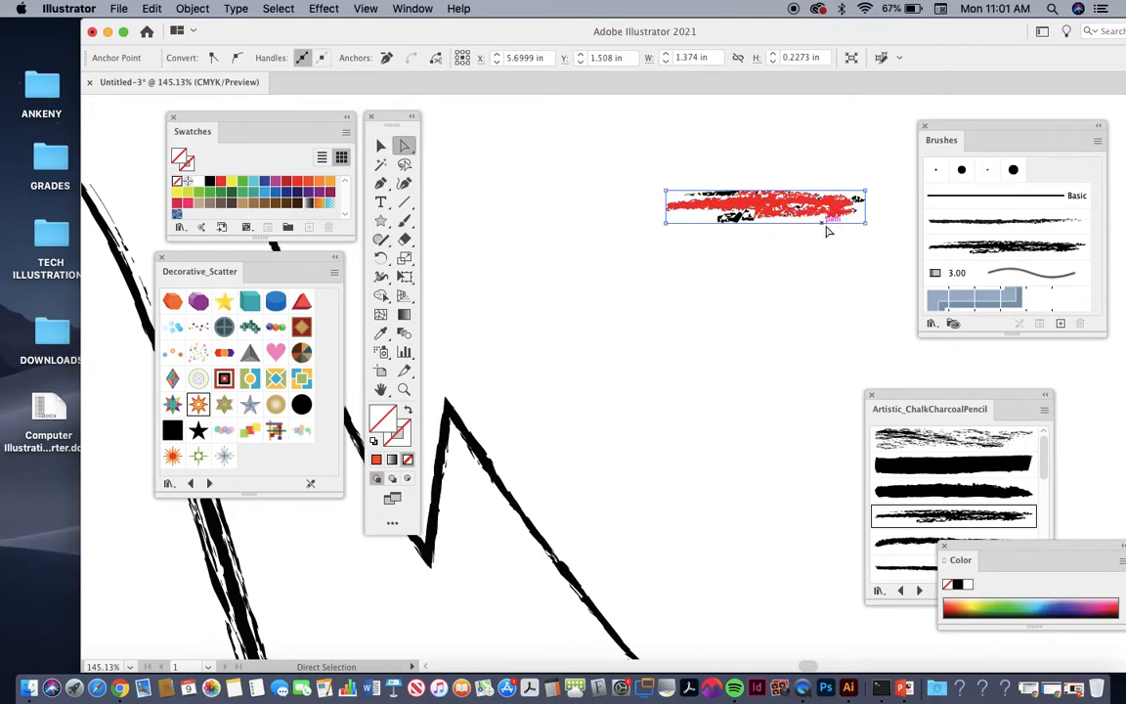
{"action": "left_click", "coordinate": [735, 222]}
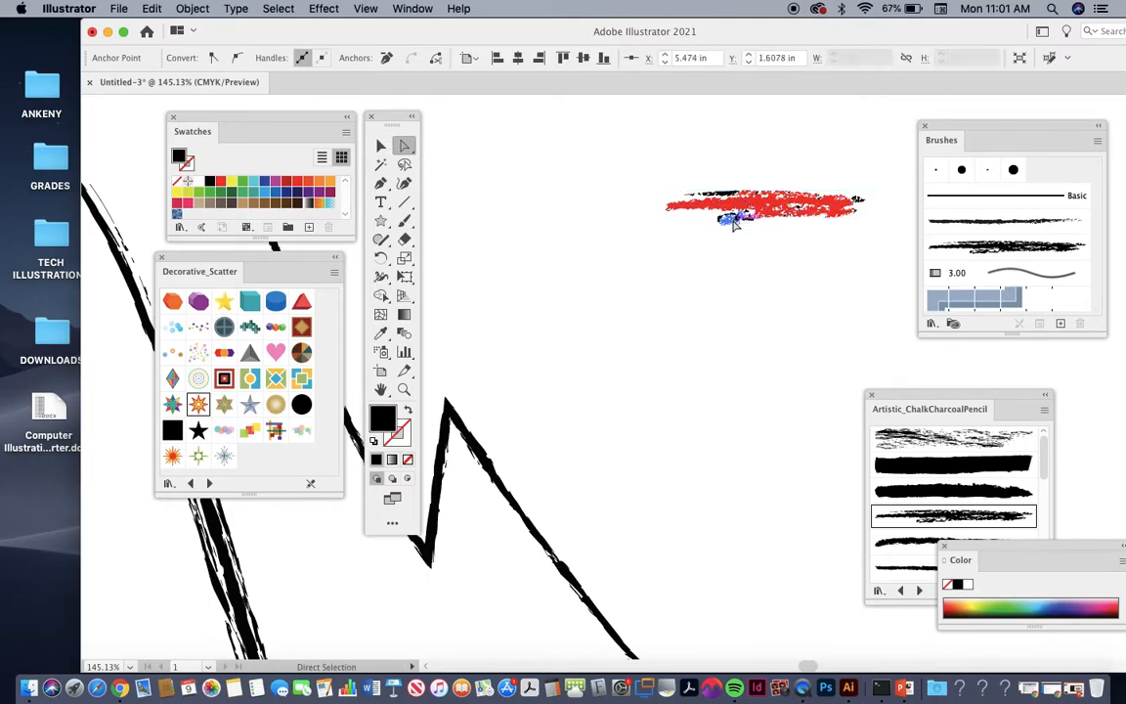
{"action": "left_click", "coordinate": [749, 220], "text": "shift"}
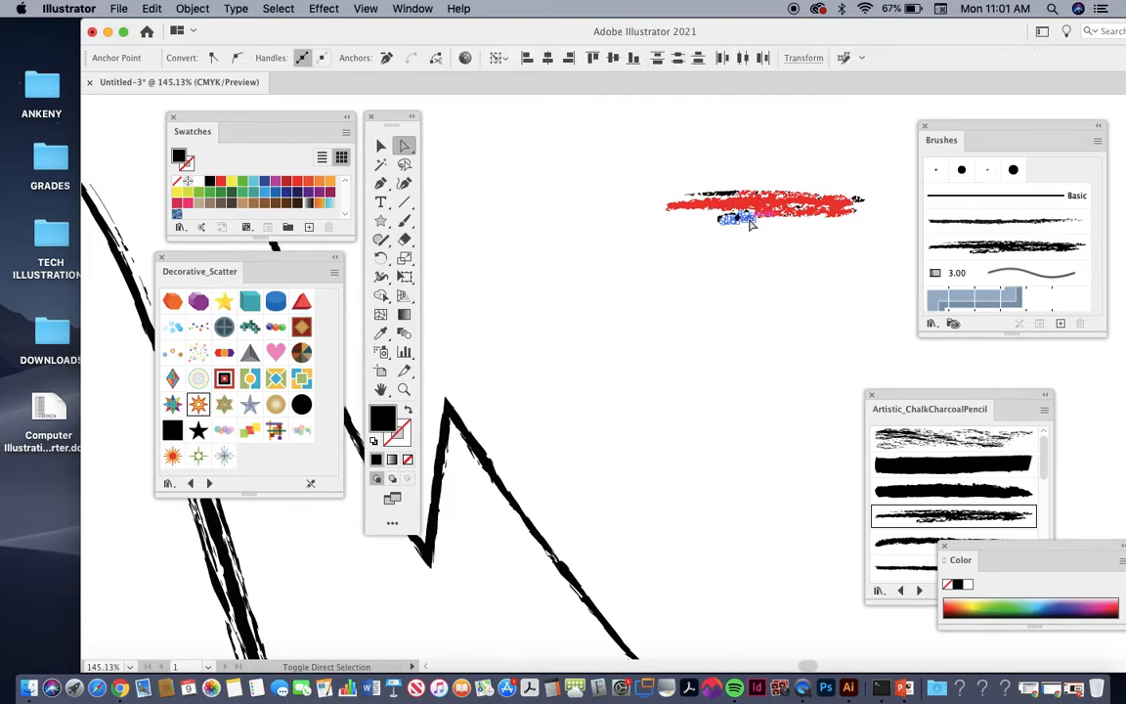
{"action": "left_click", "coordinate": [729, 197], "text": "shift"}
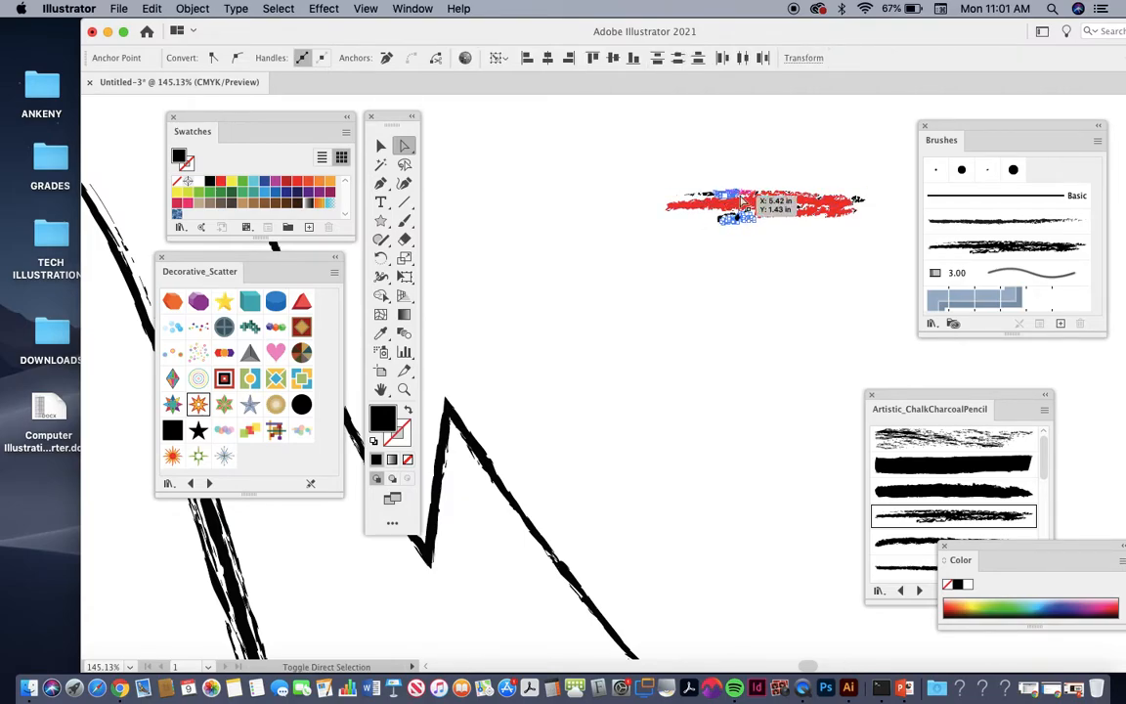
{"action": "left_click", "coordinate": [859, 201], "text": "shift"}
{"action": "left_click", "coordinate": [711, 197], "text": "shift"}
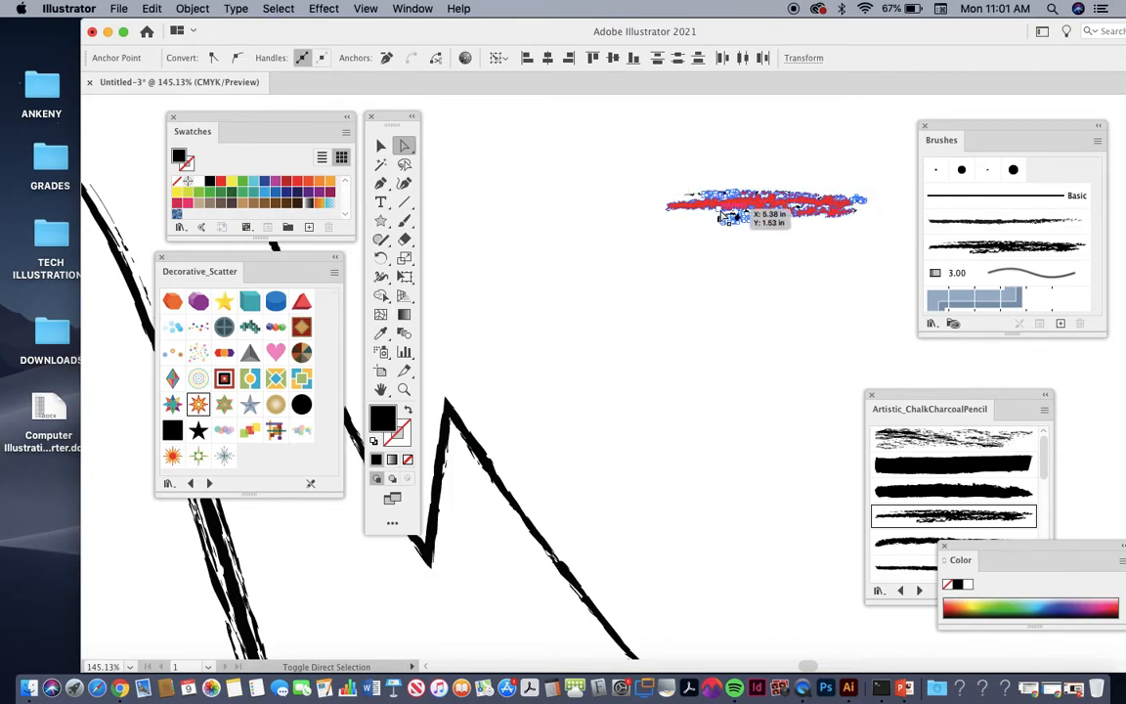
{"action": "left_click", "coordinate": [723, 218], "text": "shift"}
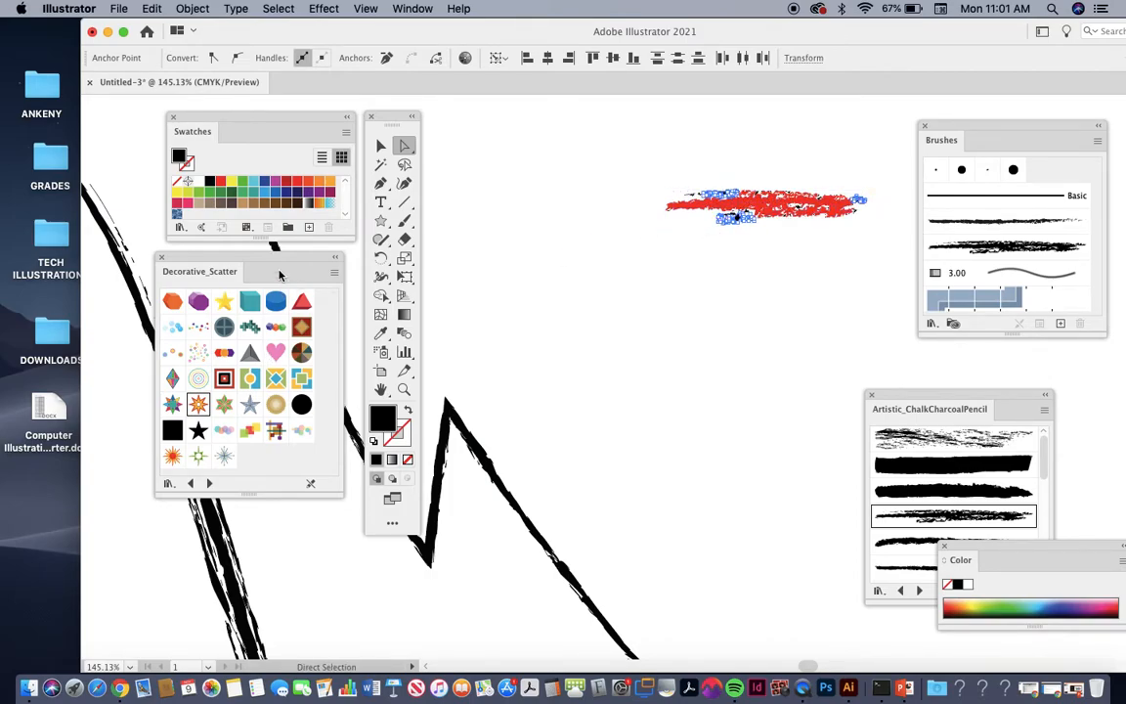
{"action": "left_click", "coordinate": [308, 183]}
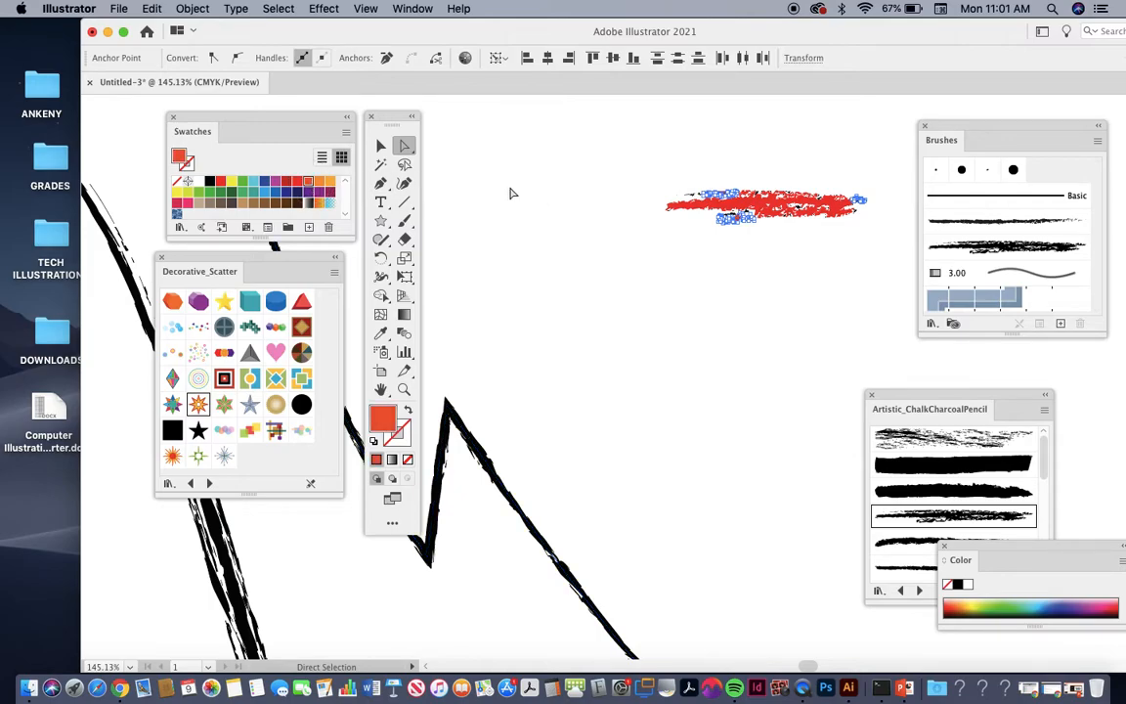
{"action": "left_click", "coordinate": [571, 155]}
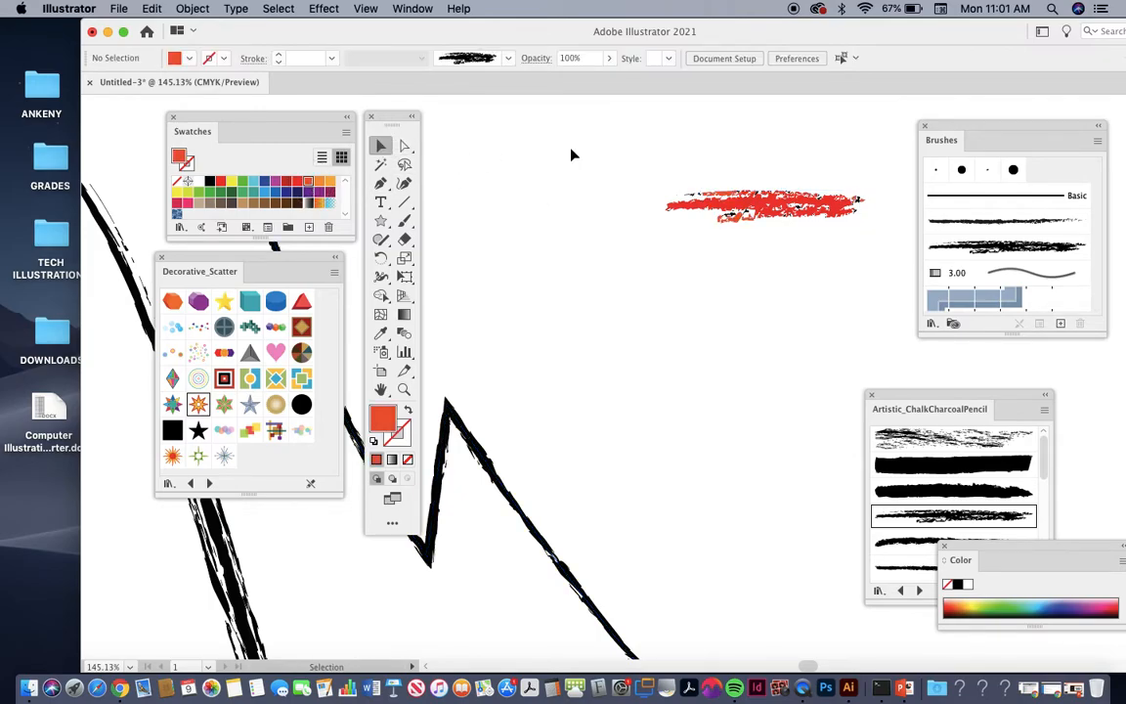
{"action": "left_click", "coordinate": [758, 205]}
{"action": "mouse_move", "coordinate": [757, 205]}
{"action": "left_mouse_down"}
{"action": "mouse_move", "coordinate": [886, 195]}
{"action": "mouse_move", "coordinate": [987, 215]}
{"action": "left_mouse_up"}
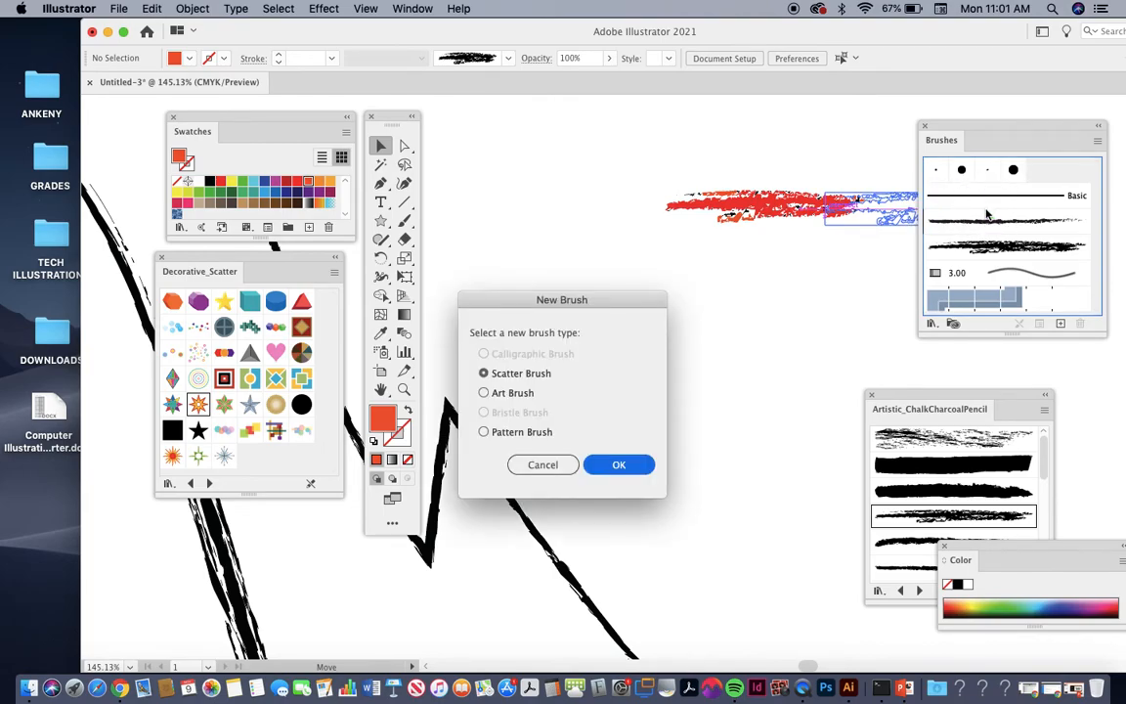
{"action": "mouse_move", "coordinate": [494, 304]}
{"action": "left_mouse_down"}
{"action": "mouse_move", "coordinate": [510, 181]}
{"action": "mouse_move", "coordinate": [497, 179]}
{"action": "left_mouse_up"}
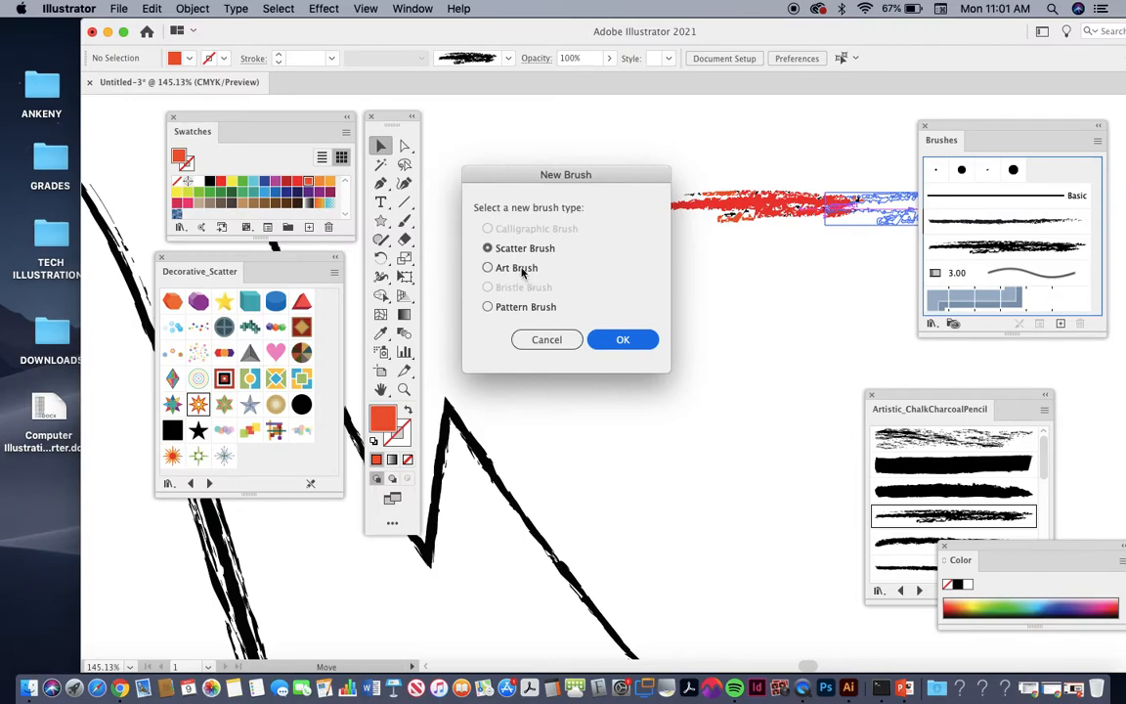
{"action": "left_click", "coordinate": [623, 340]}
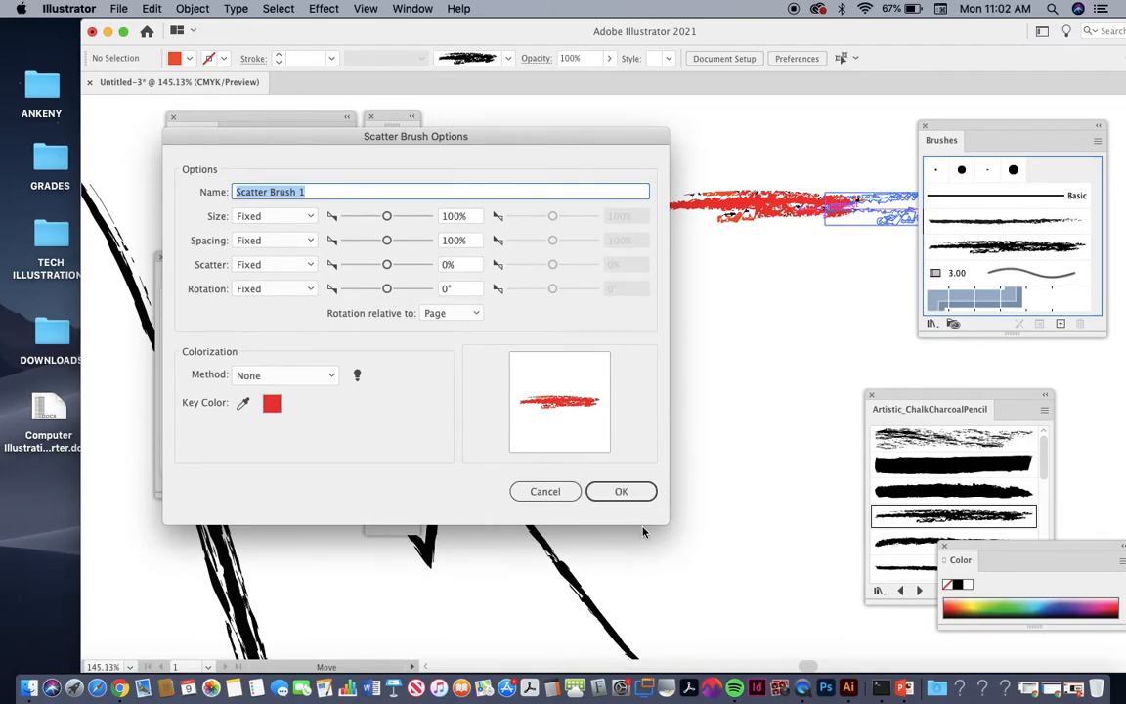
{"action": "left_click", "coordinate": [563, 495]}
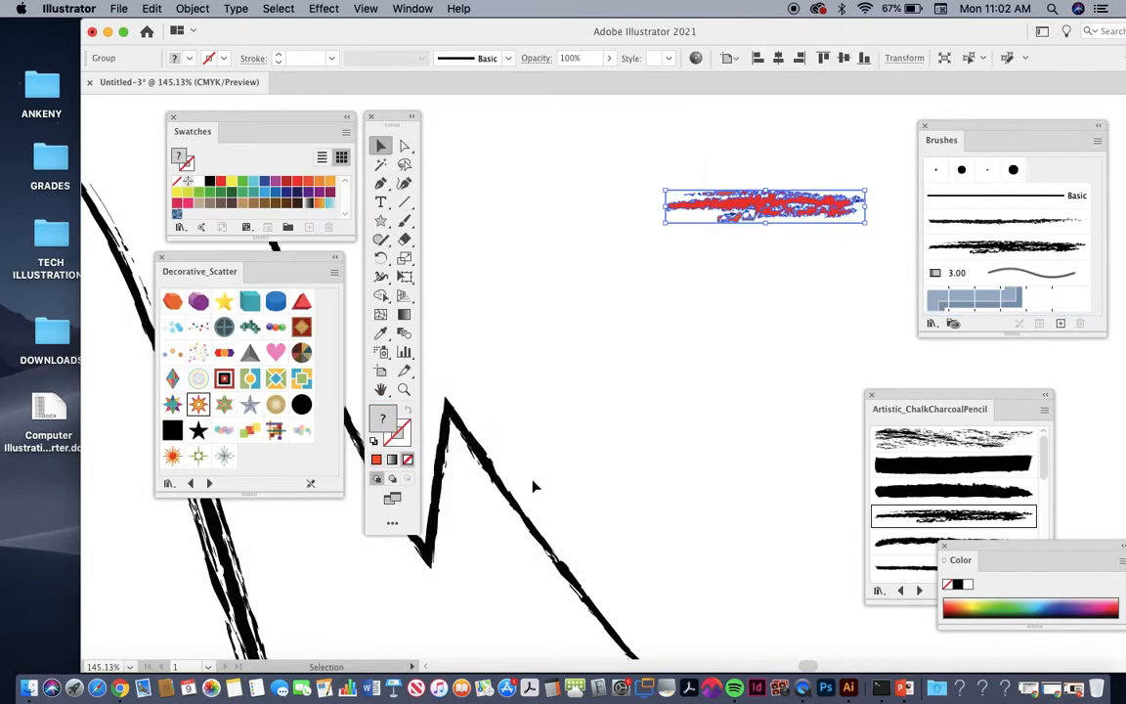
Make a new Art Brush from the red scribble artwork, keeping the name Art Brush 1 and the Stretch to Fit Stroke Length option.
{"action": "left_click_drag", "start_coordinate": [802, 207], "coordinate": [990, 208]}
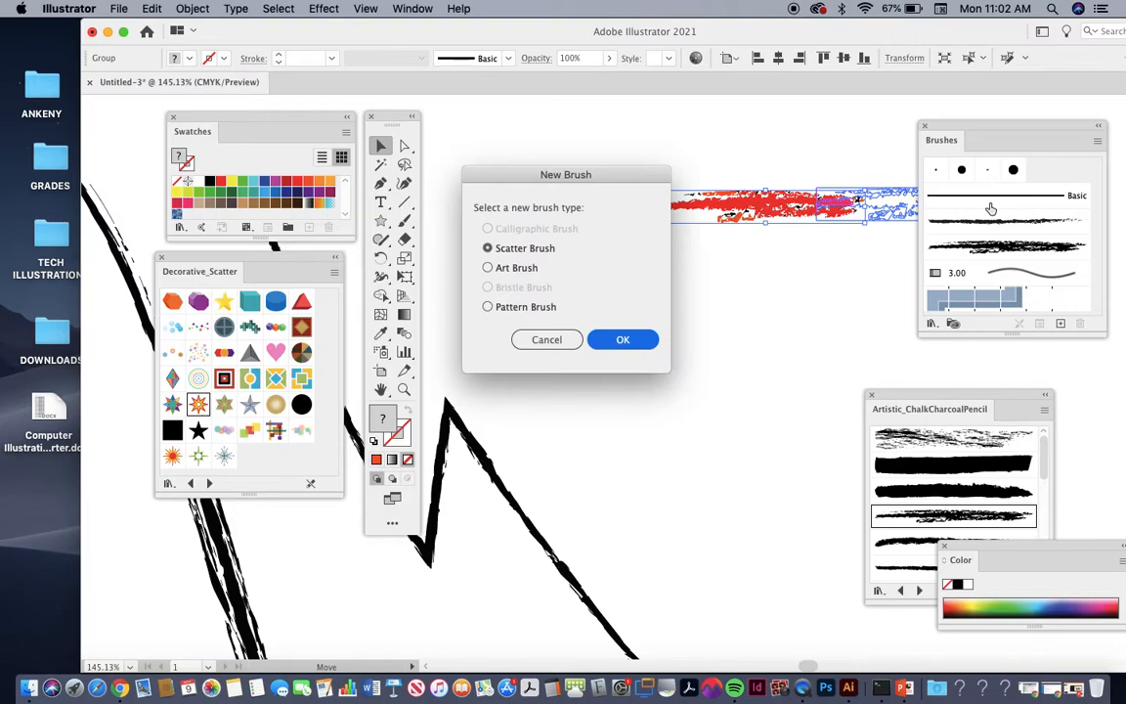
{"action": "left_click", "coordinate": [487, 269]}
{"action": "left_click", "coordinate": [622, 340]}
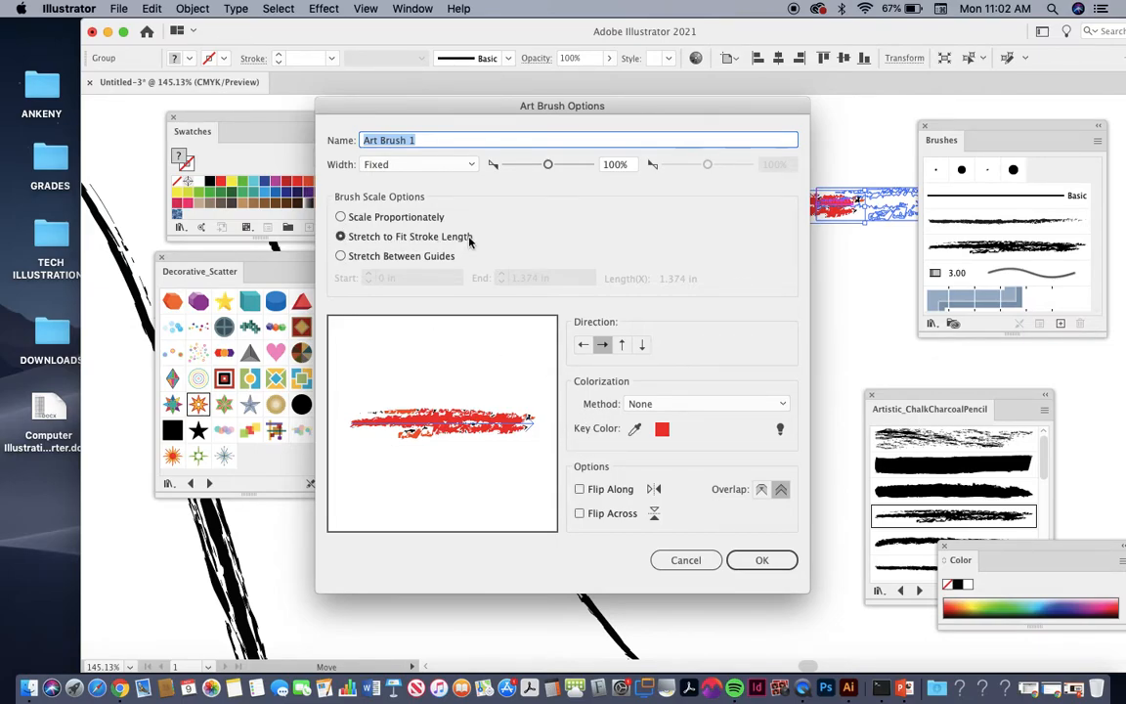
{"action": "left_click", "coordinate": [761, 559]}
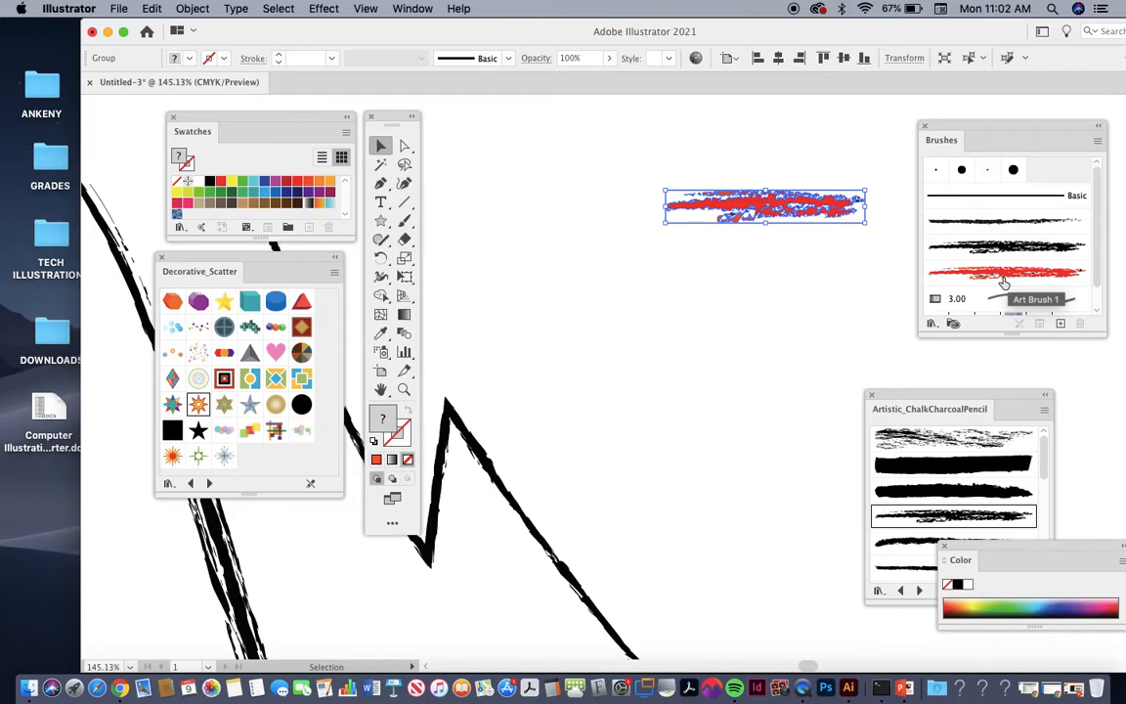
Apply the red Art Brush 1 to the zigzag path.
{"action": "key", "text": "super"}
{"action": "key", "text": "super+1"}
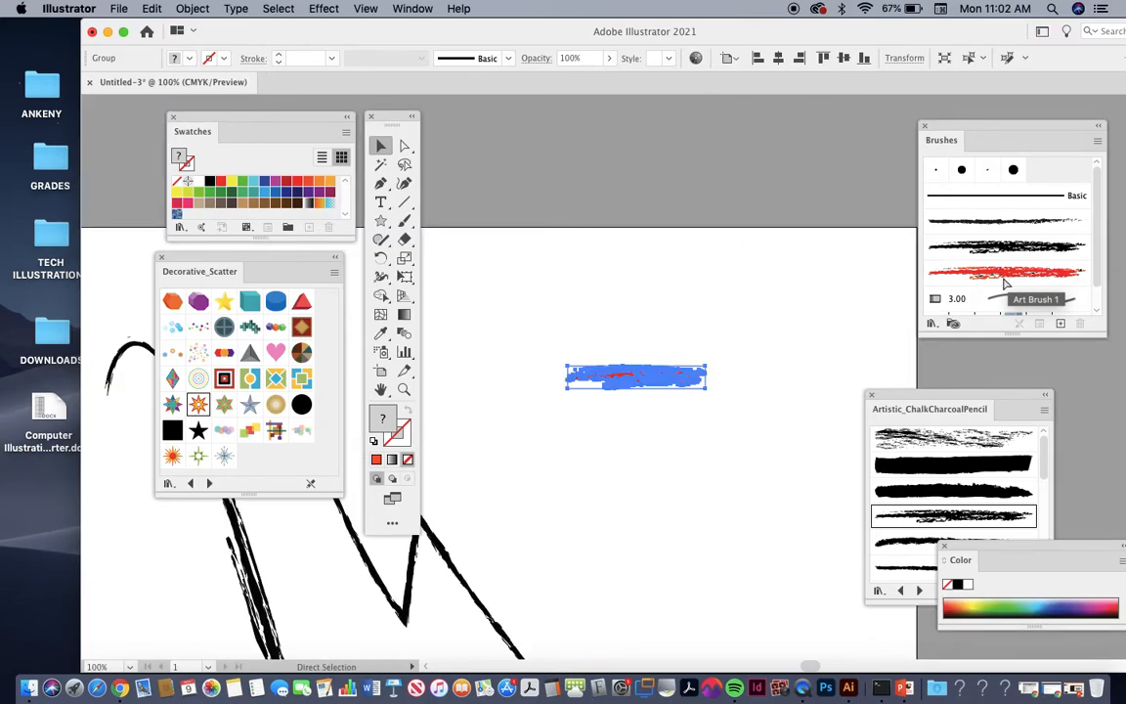
{"action": "key", "text": "super+0"}
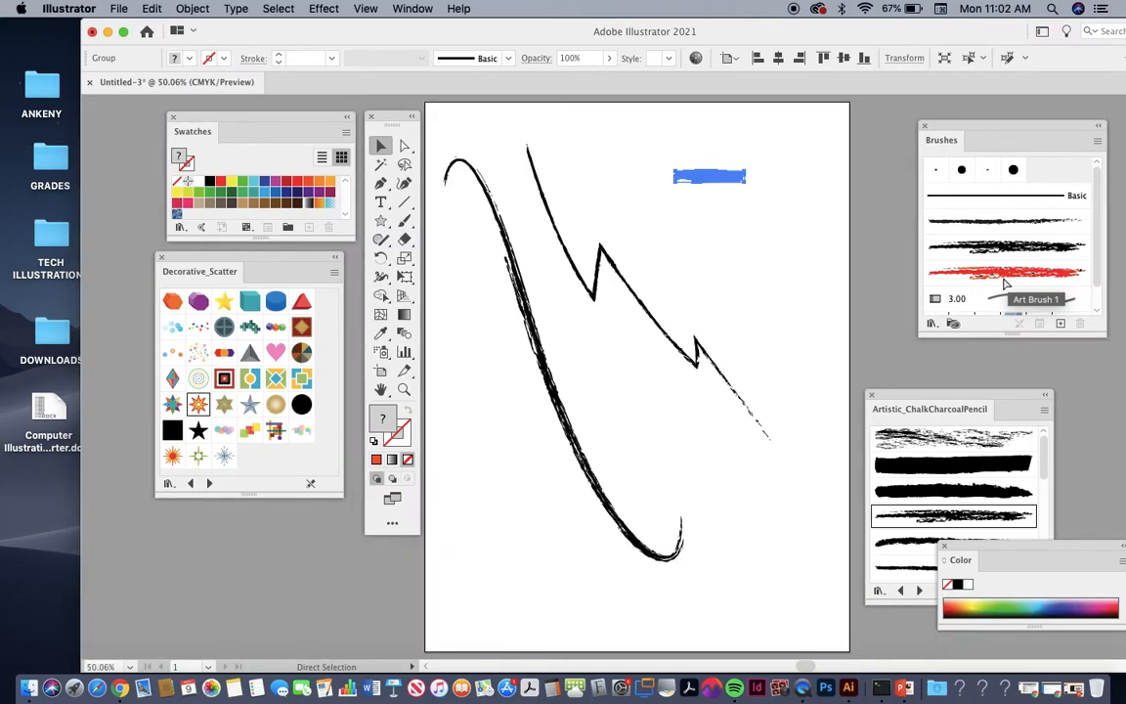
{"action": "left_click", "coordinate": [640, 300]}
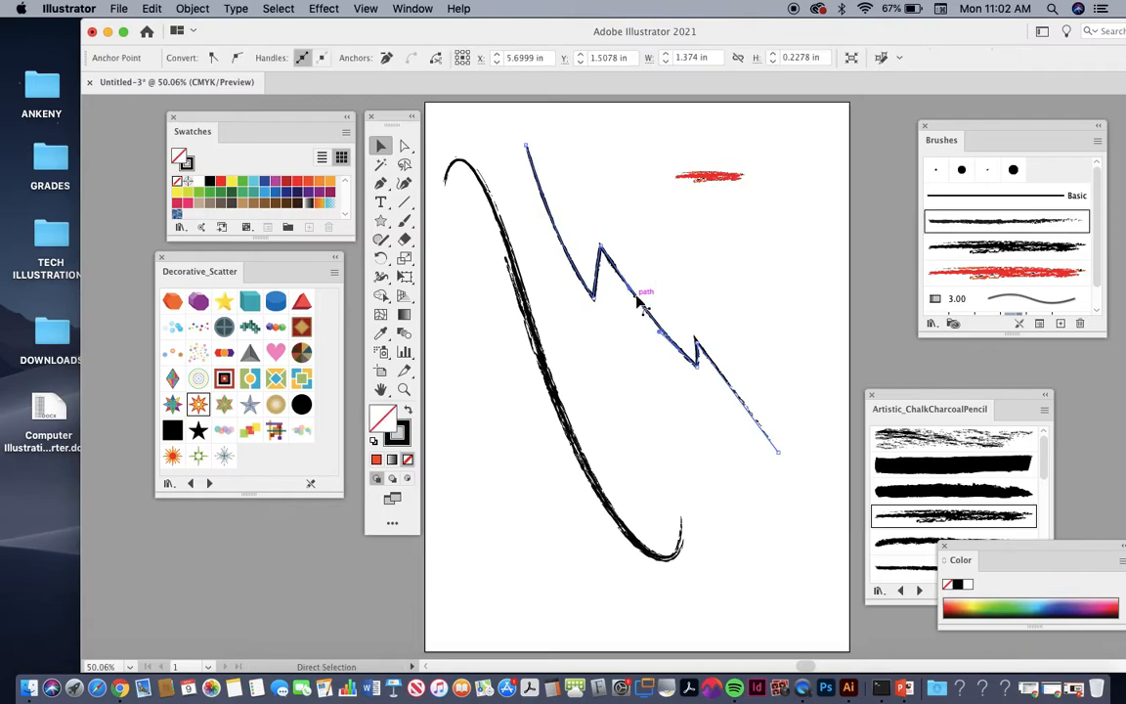
{"action": "left_click", "coordinate": [996, 280]}
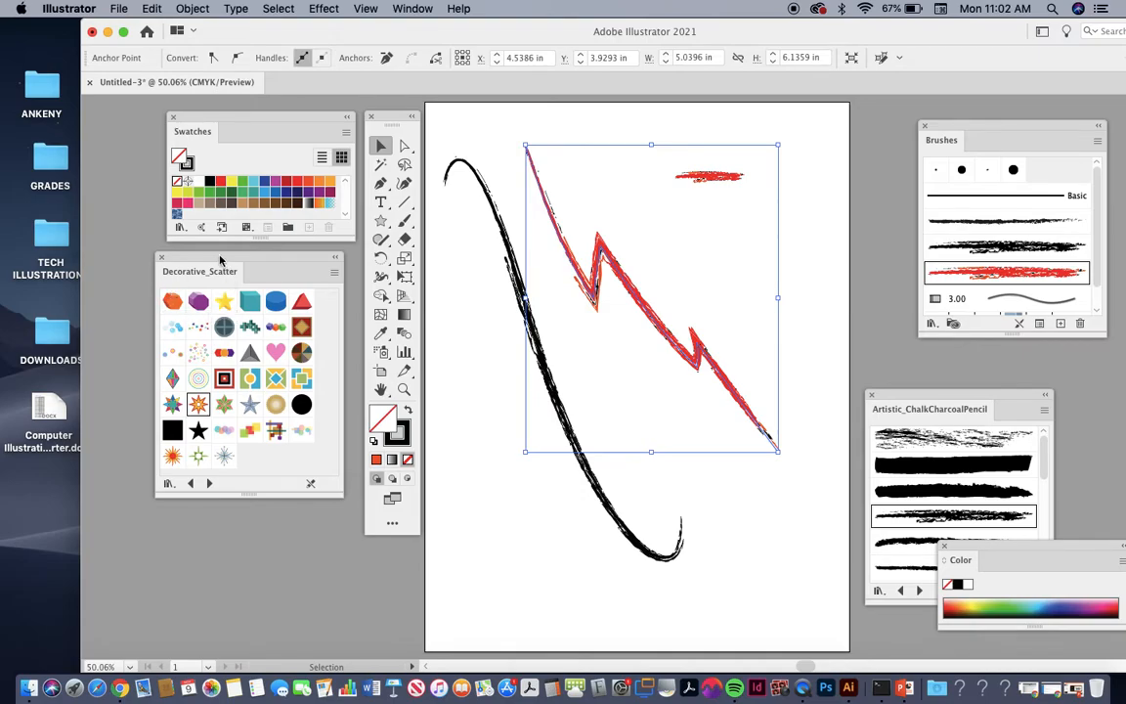
Delete the S-curve and place the artwork of the Star 2 scatter brush on the artboard below the zigzag.
{"action": "left_click_drag", "start_coordinate": [220, 252], "coordinate": [241, 250]}
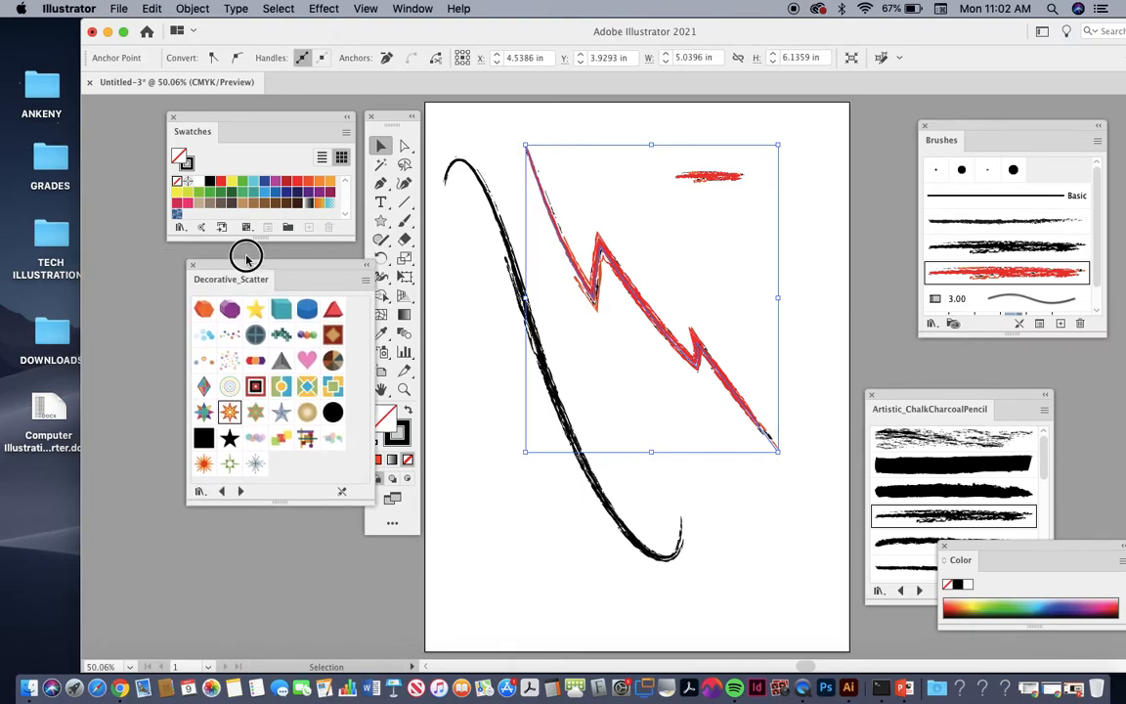
{"action": "left_click", "coordinate": [518, 277]}
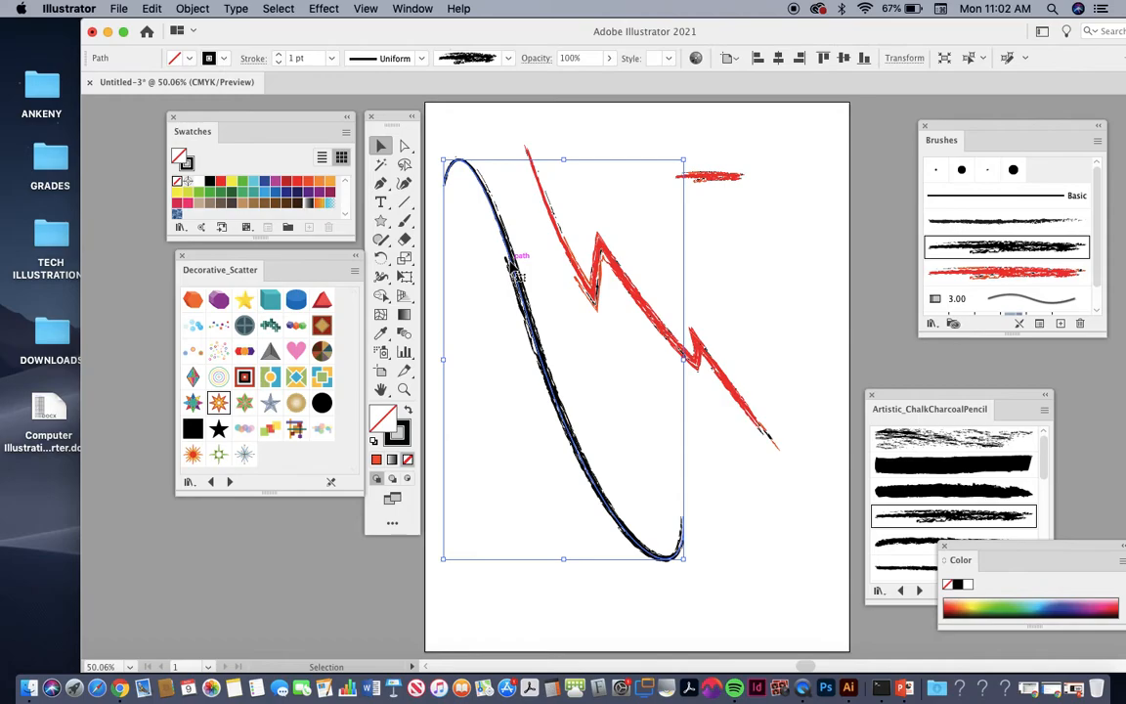
{"action": "key", "text": "Delete"}
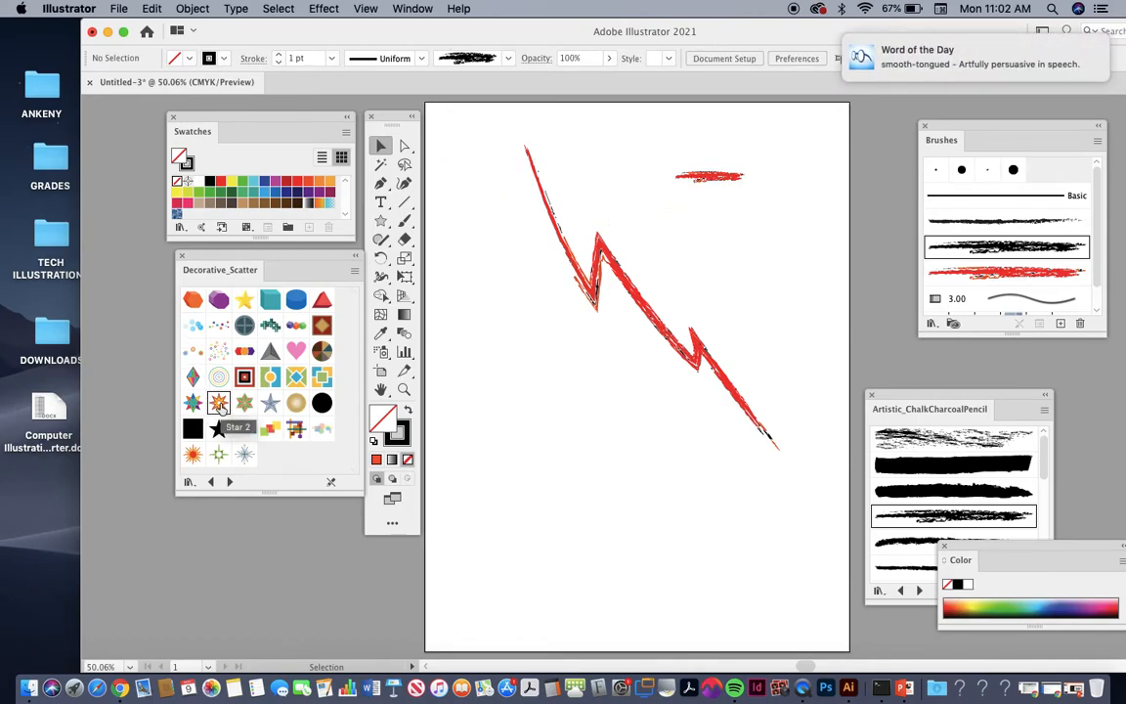
{"action": "left_click_drag", "start_coordinate": [219, 402], "coordinate": [590, 402]}
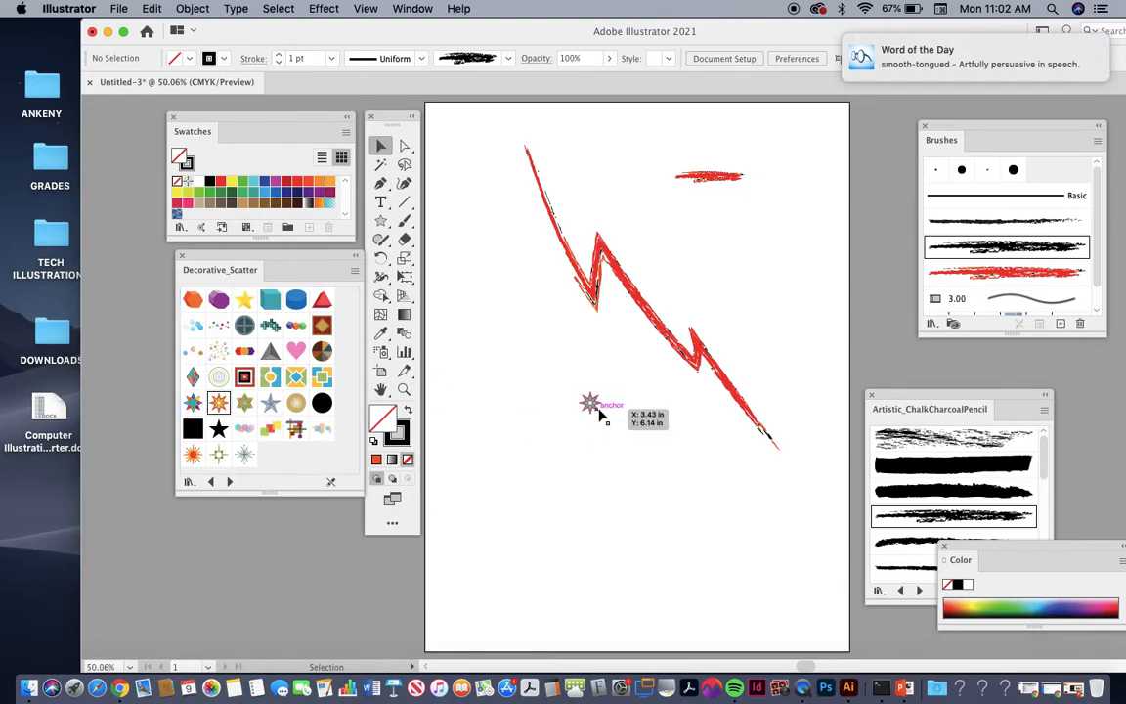
Recolour the gold inner shape of the placed star with a purple fill and an orange stroke, and deselect.
{"action": "left_click_drag", "start_coordinate": [566, 389], "coordinate": [697, 525]}
{"action": "left_click", "coordinate": [403, 144]}
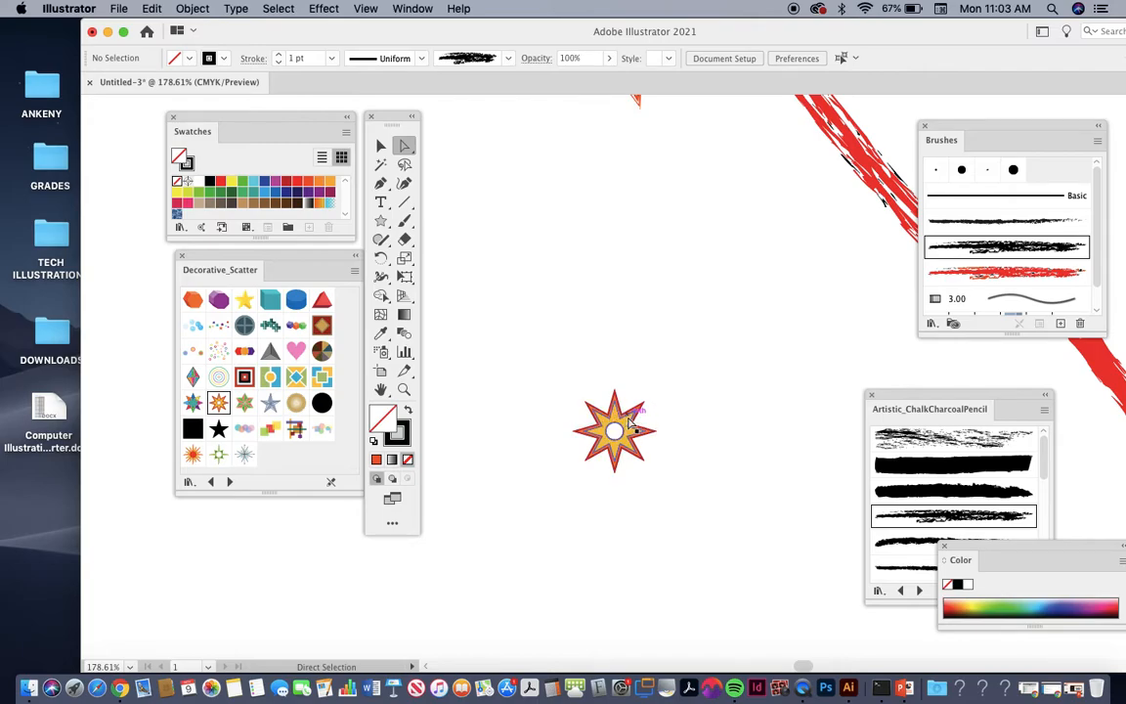
{"action": "left_click", "coordinate": [628, 418]}
{"action": "left_click", "coordinate": [628, 418]}
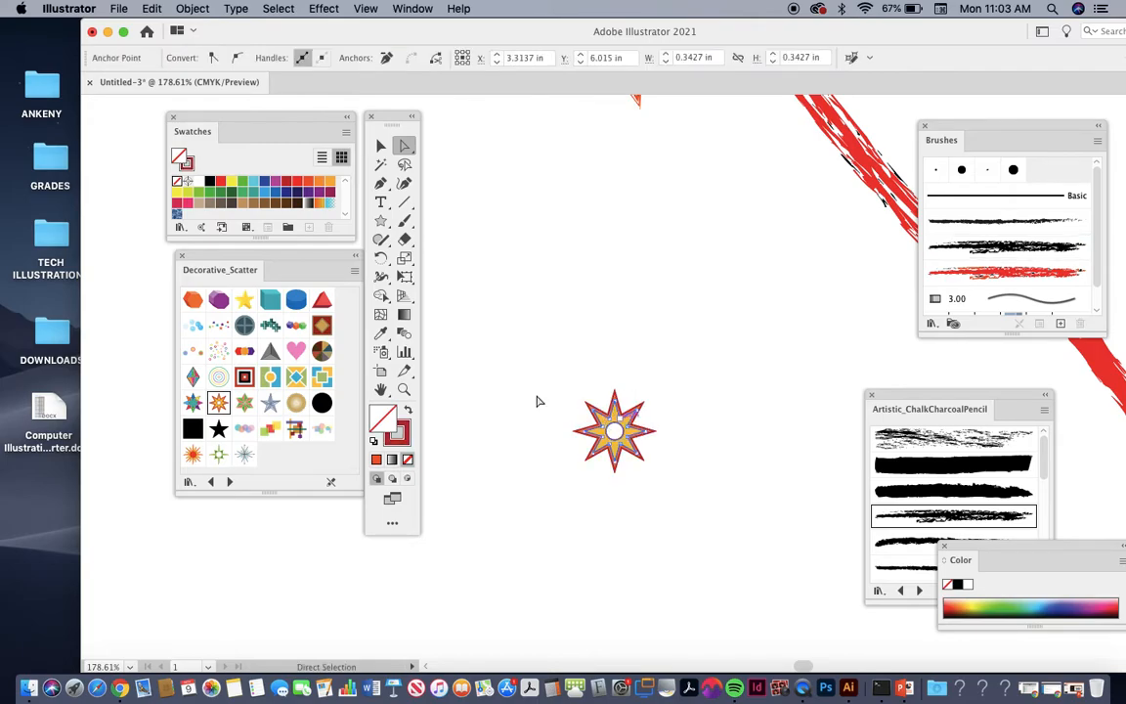
{"action": "left_click", "coordinate": [277, 184]}
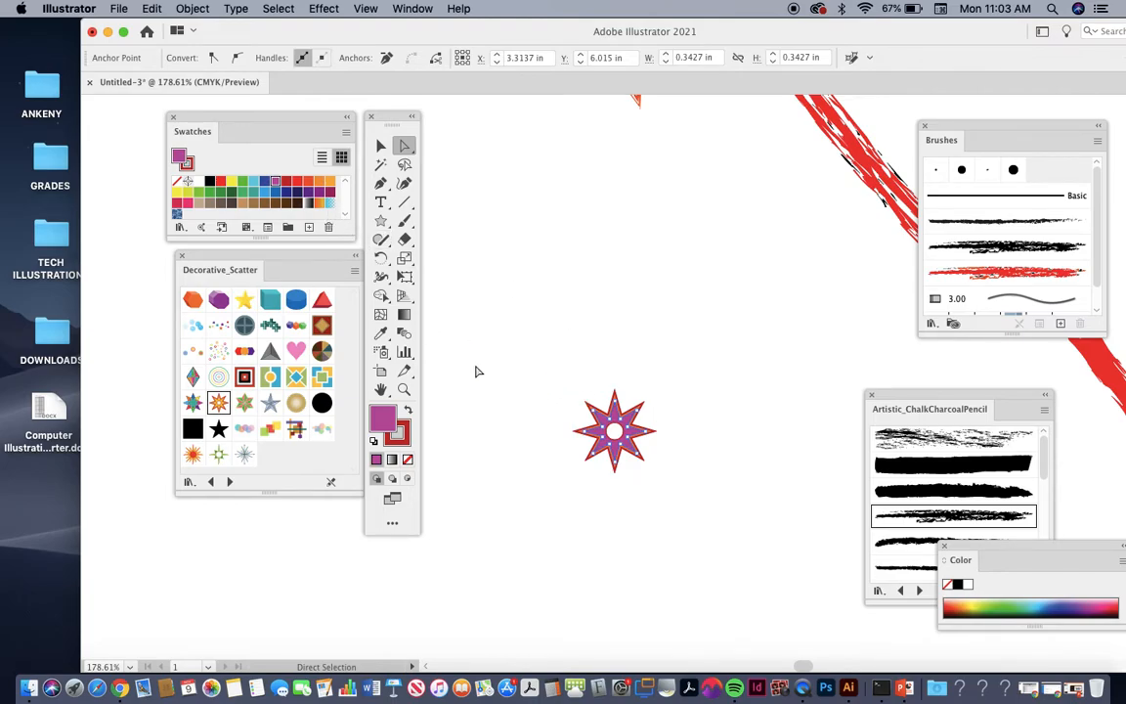
{"action": "left_click", "coordinate": [409, 442]}
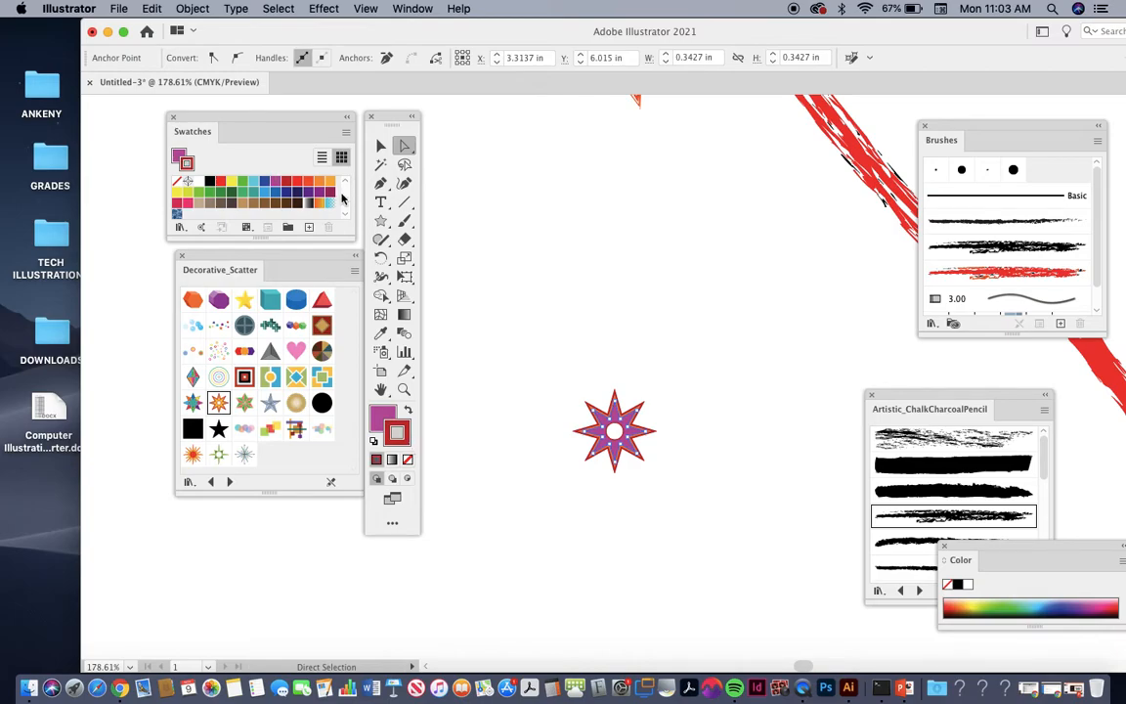
{"action": "left_click", "coordinate": [319, 184]}
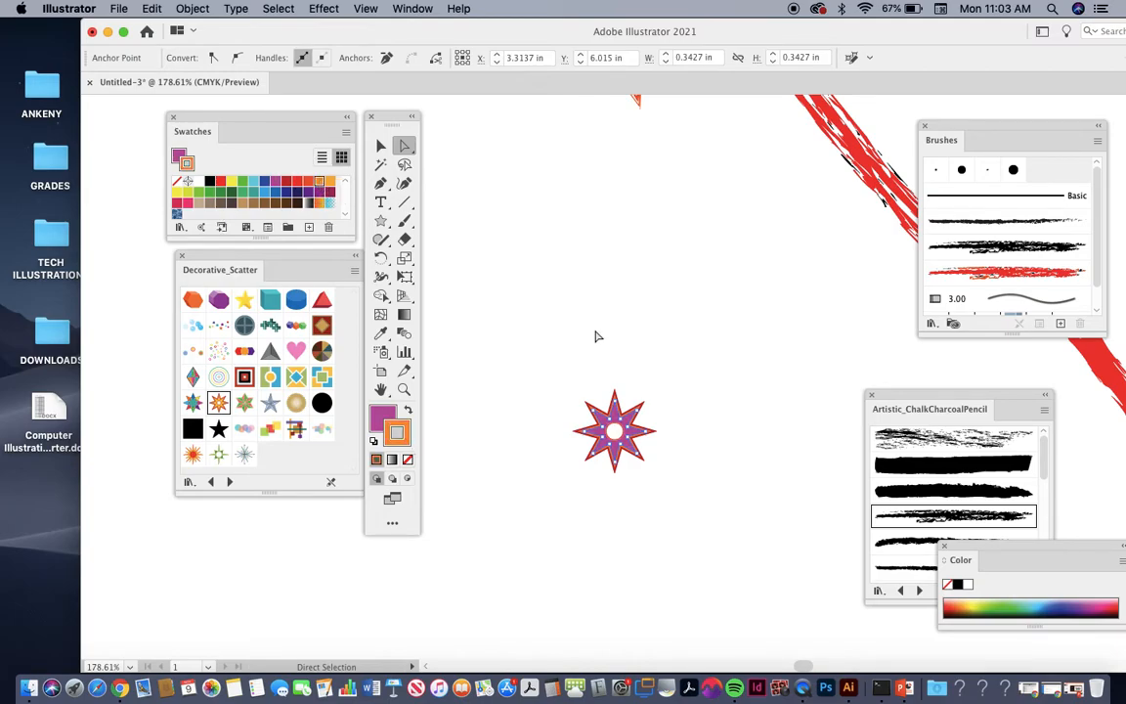
{"action": "left_click", "coordinate": [566, 346]}
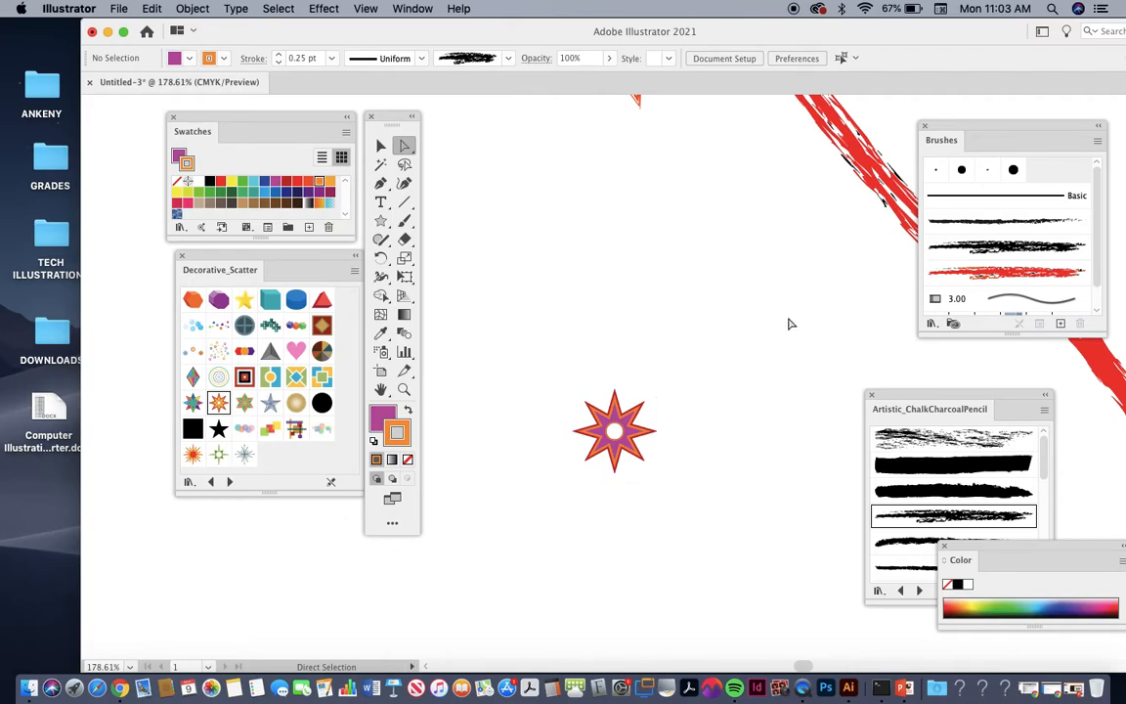
Make a new Scatter Brush from the recoloured star, keeping the name Scatter Brush 1 and the default options.
{"action": "key", "text": "super+minus"}
{"action": "key", "text": "super+minus"}
{"action": "key", "text": "super+minus"}
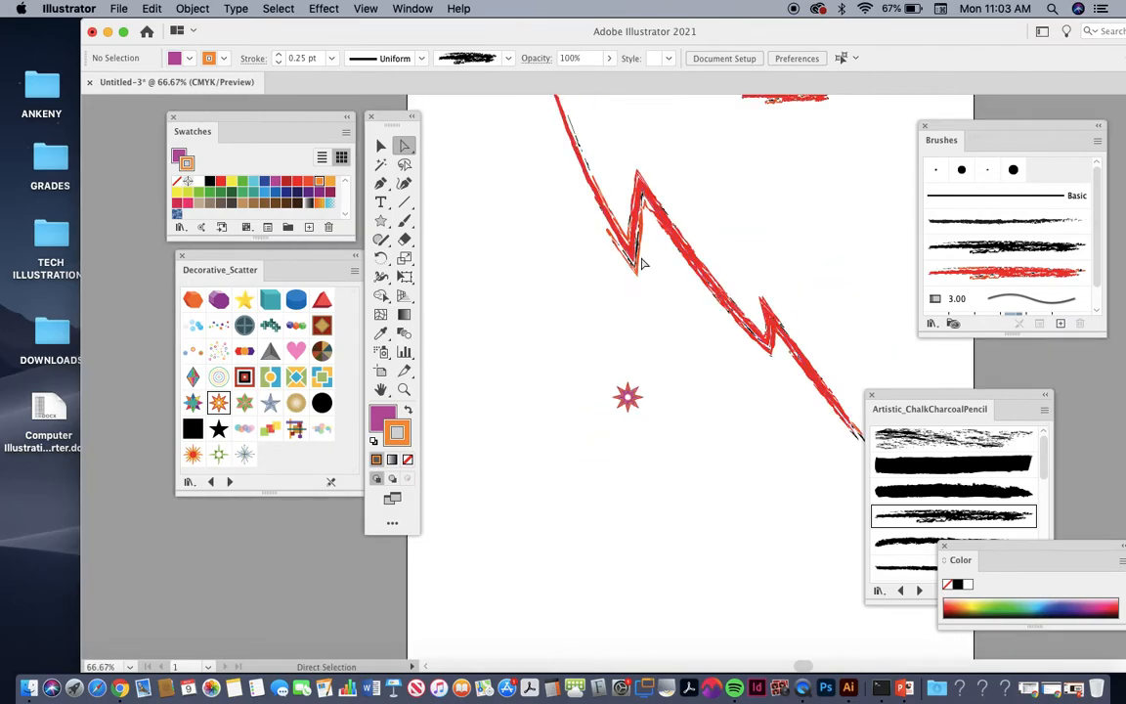
{"action": "left_click", "coordinate": [374, 145]}
{"action": "mouse_move", "coordinate": [633, 393]}
{"action": "left_mouse_down"}
{"action": "mouse_move", "coordinate": [892, 295]}
{"action": "mouse_move", "coordinate": [1008, 217]}
{"action": "left_mouse_up"}
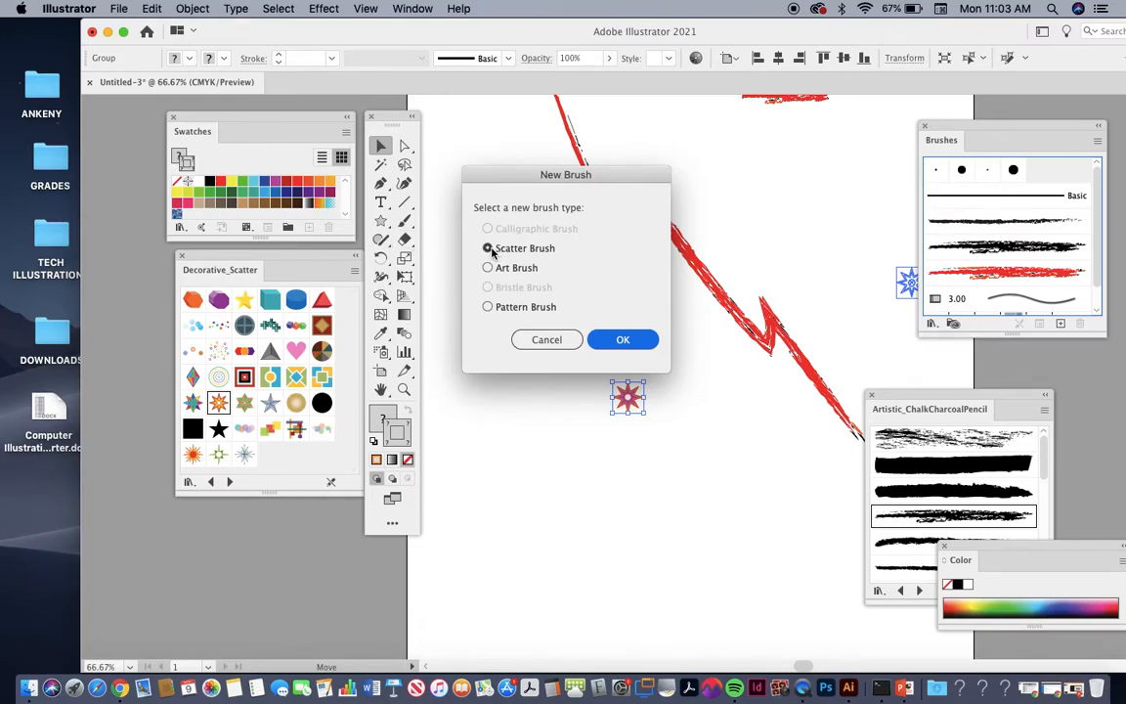
{"action": "left_click", "coordinate": [621, 339]}
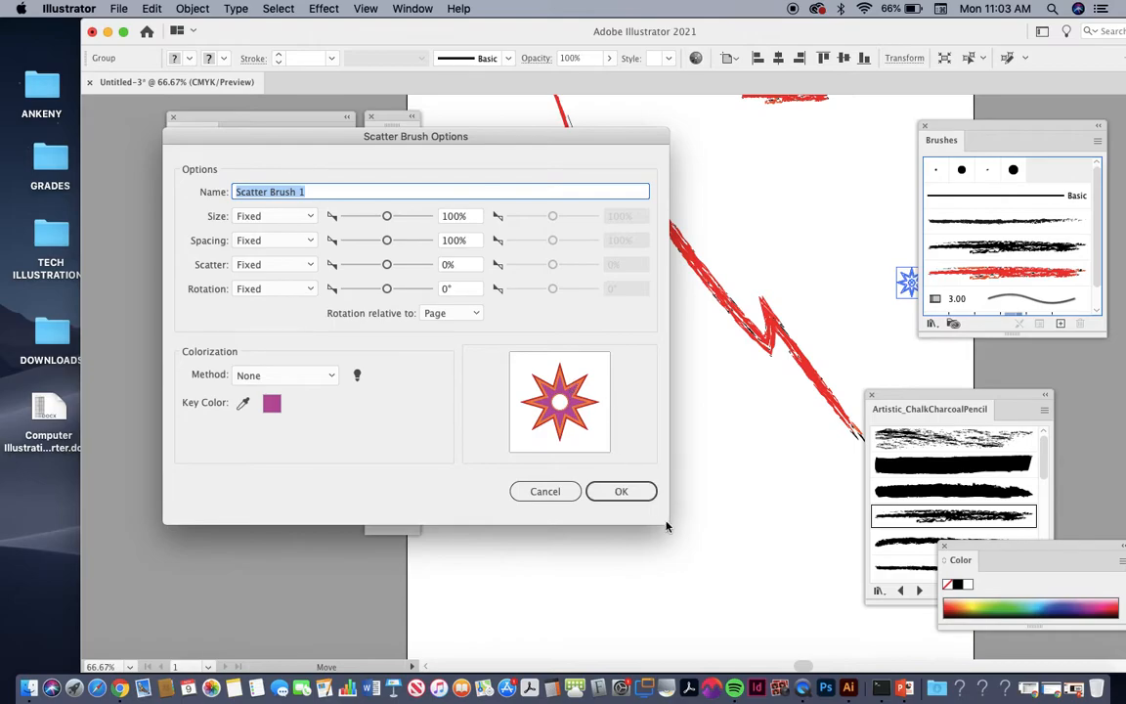
{"action": "left_click", "coordinate": [631, 490]}
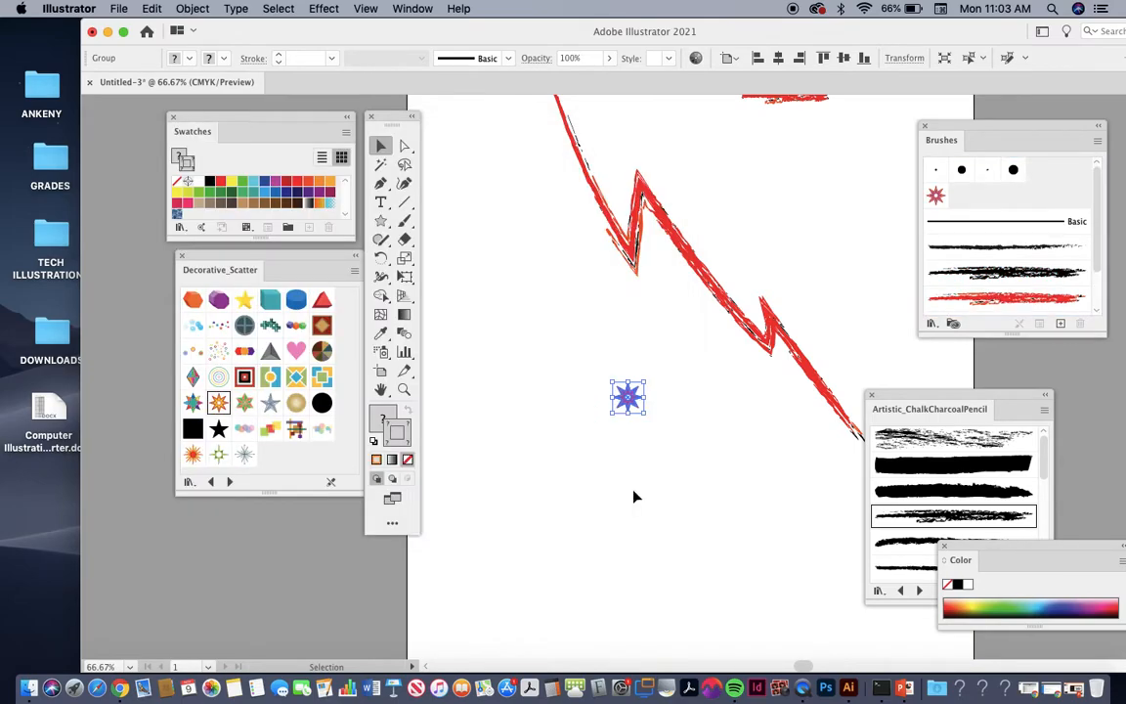
Apply the purple star Scatter Brush 1 to the zigzag path.
{"action": "key", "text": "super+0"}
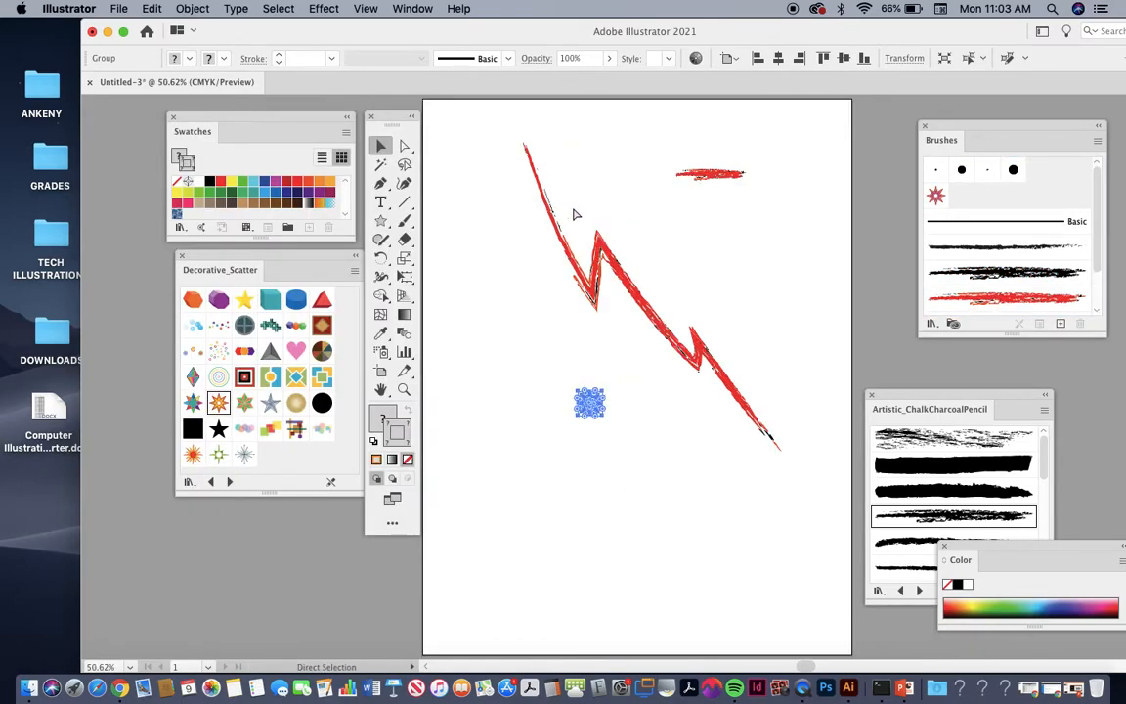
{"action": "left_click", "coordinate": [554, 217]}
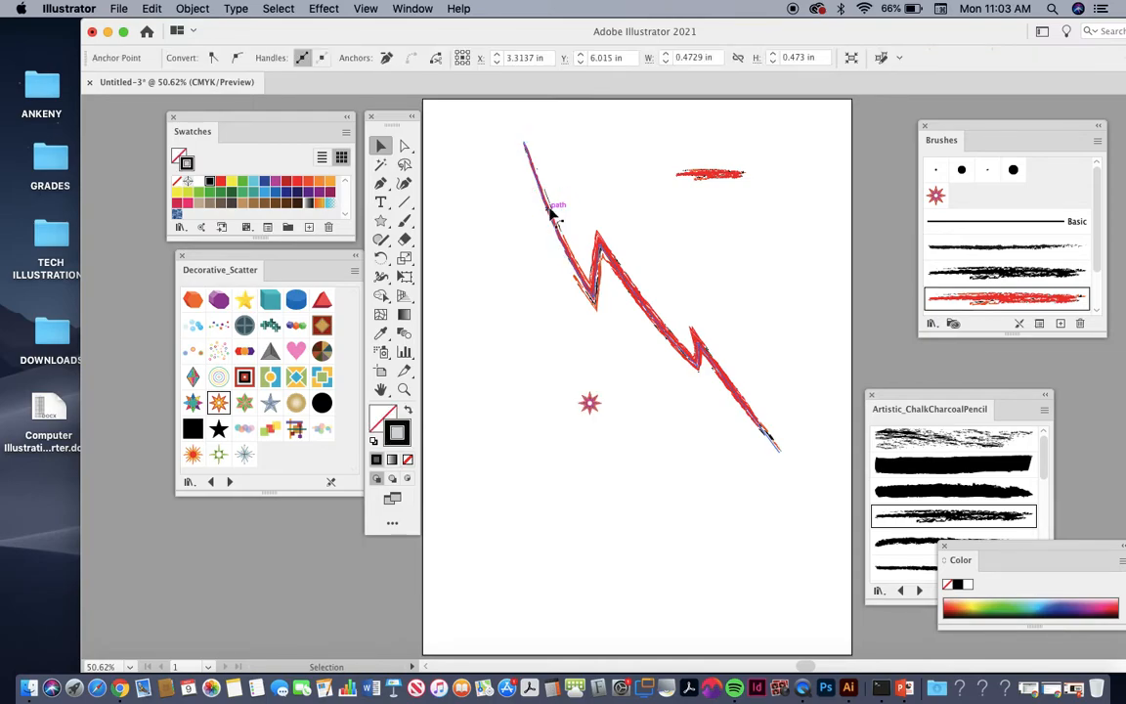
{"action": "left_click", "coordinate": [936, 198]}
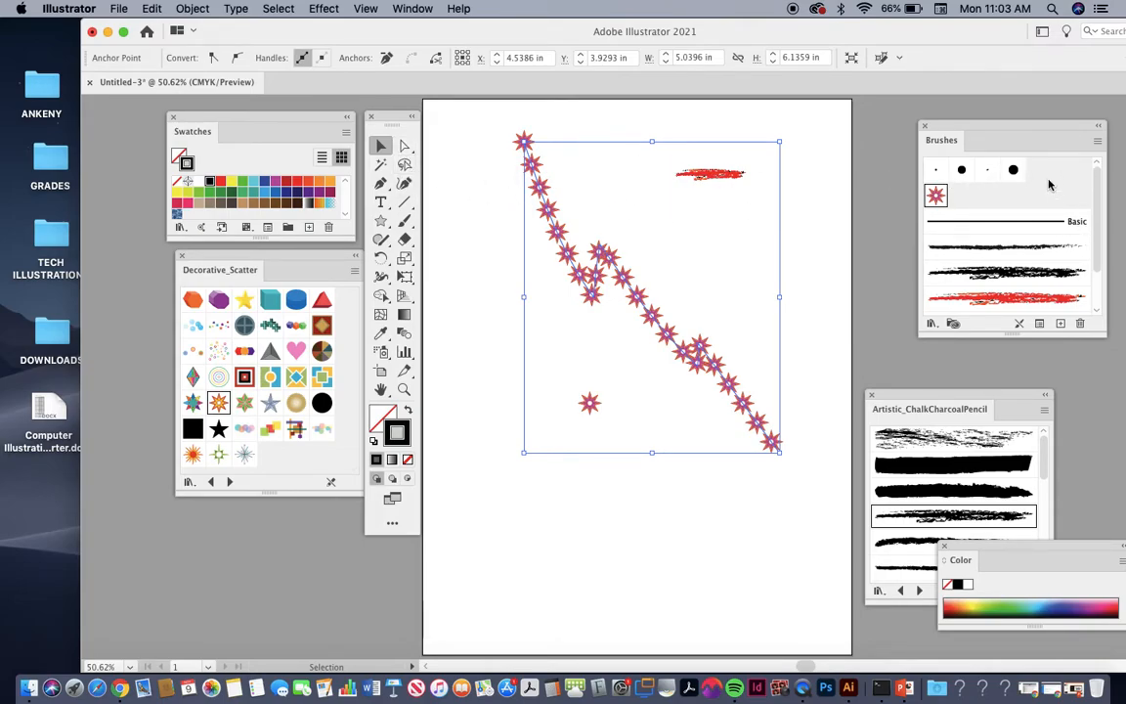
Delete the red scribble and the loose purple star from the artboard.
{"action": "left_click", "coordinate": [379, 144]}
{"action": "left_click", "coordinate": [700, 178]}
{"action": "key", "text": "Delete"}
{"action": "left_click", "coordinate": [589, 406]}
{"action": "key", "text": "Delete"}
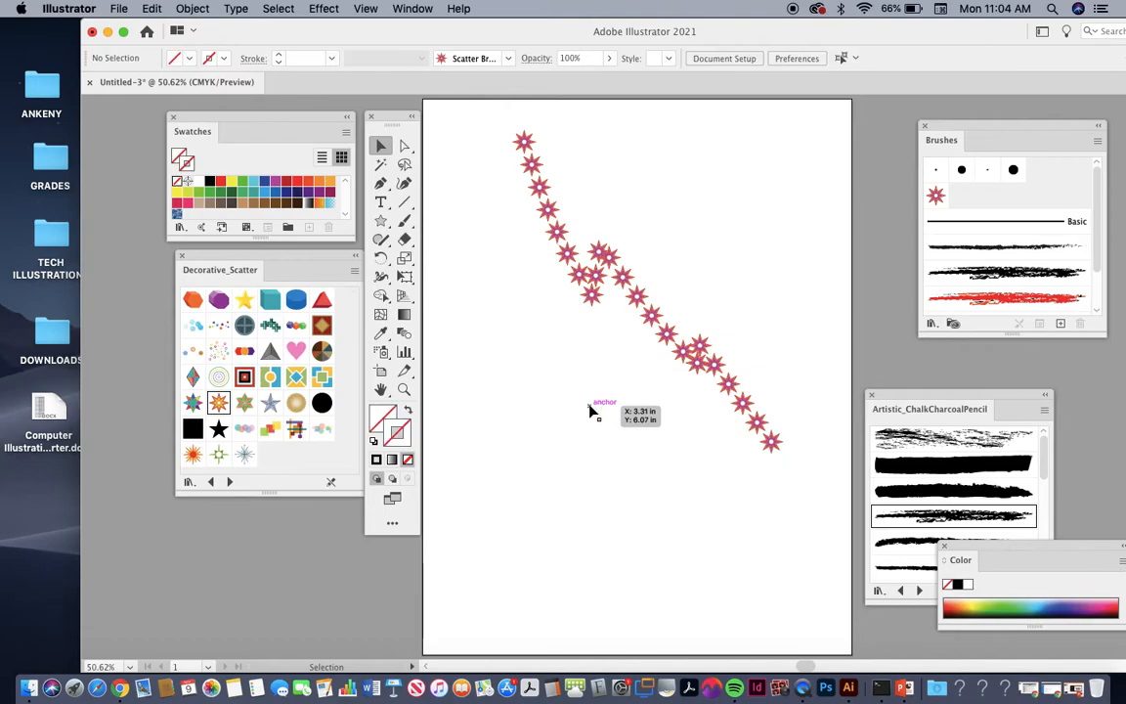
Try several Decorative_Scatter brushes on the zigzag path, including Geometric, the teal cube, Hearts and Dot Rings, ending with Star 2.
{"action": "left_click", "coordinate": [551, 210]}
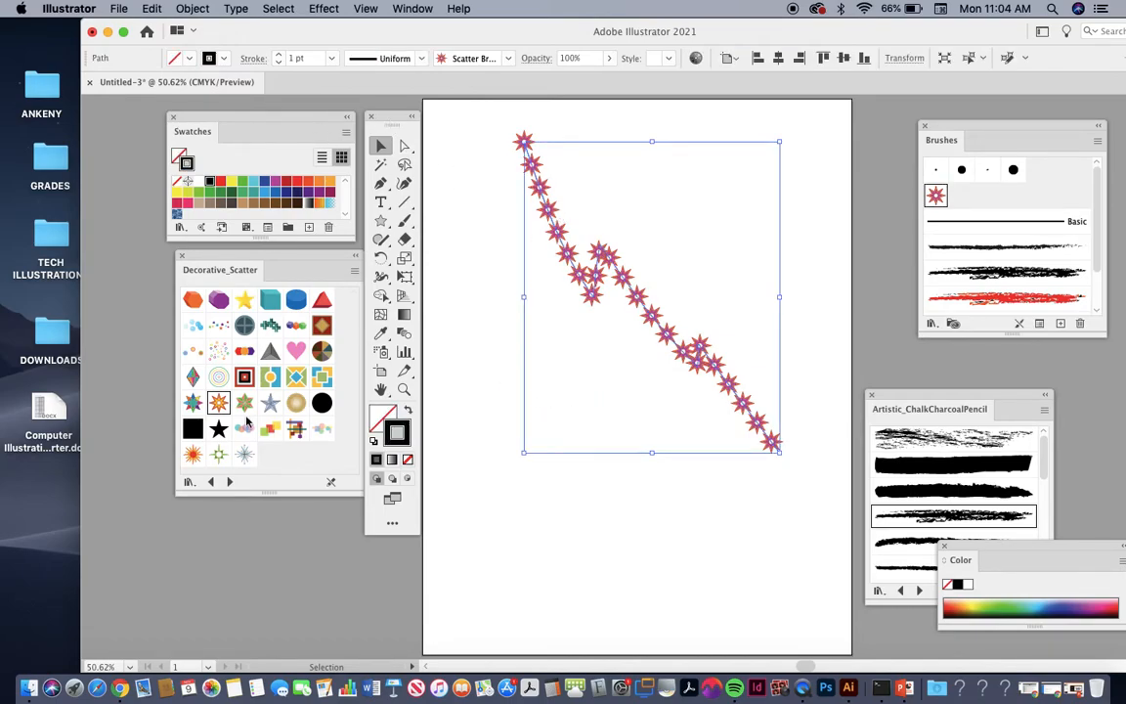
{"action": "left_click", "coordinate": [244, 352]}
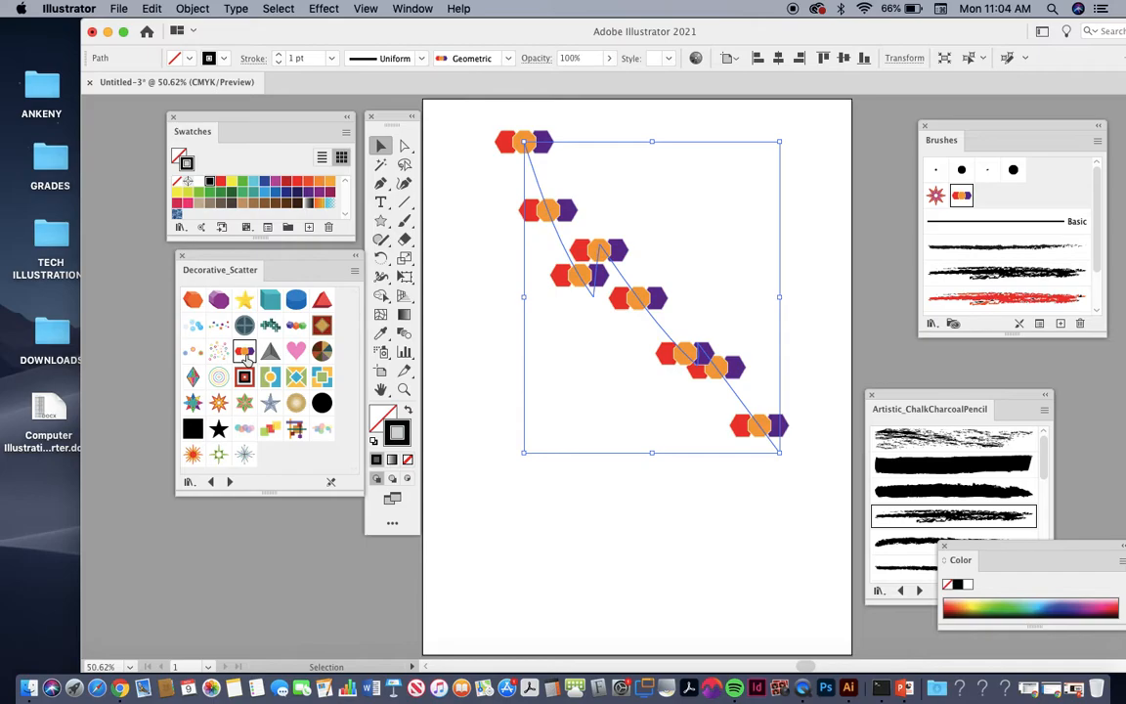
{"action": "left_click", "coordinate": [269, 299]}
{"action": "left_click", "coordinate": [297, 358]}
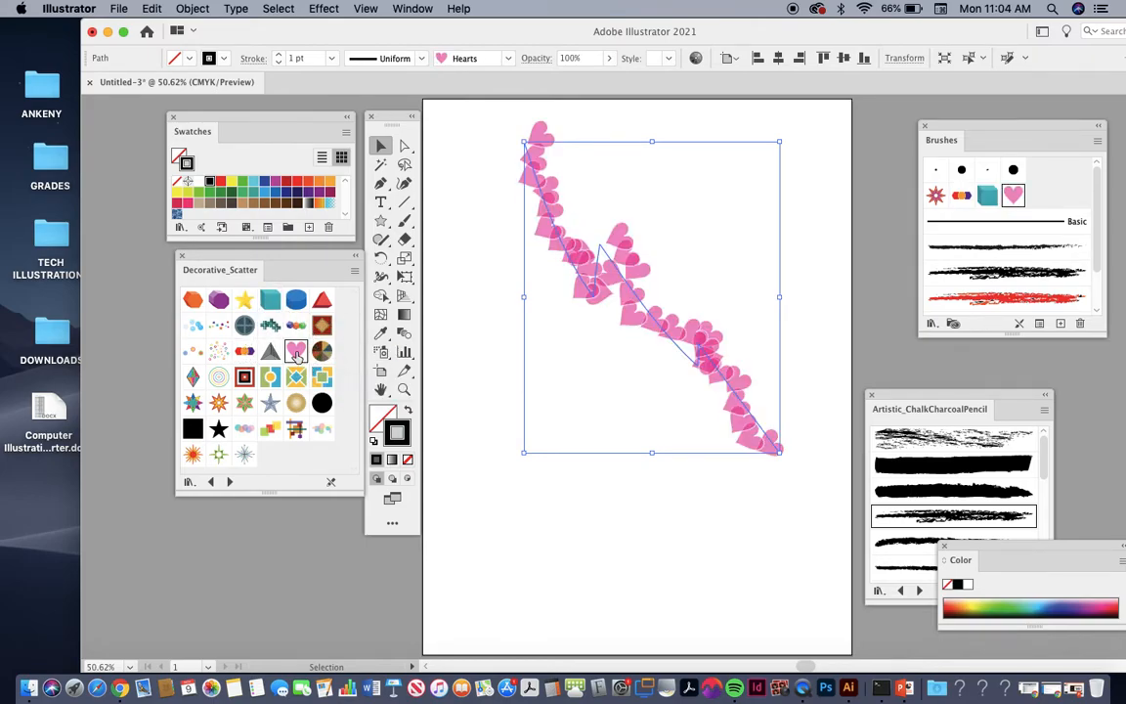
{"action": "left_click", "coordinate": [245, 350]}
{"action": "left_click", "coordinate": [193, 325]}
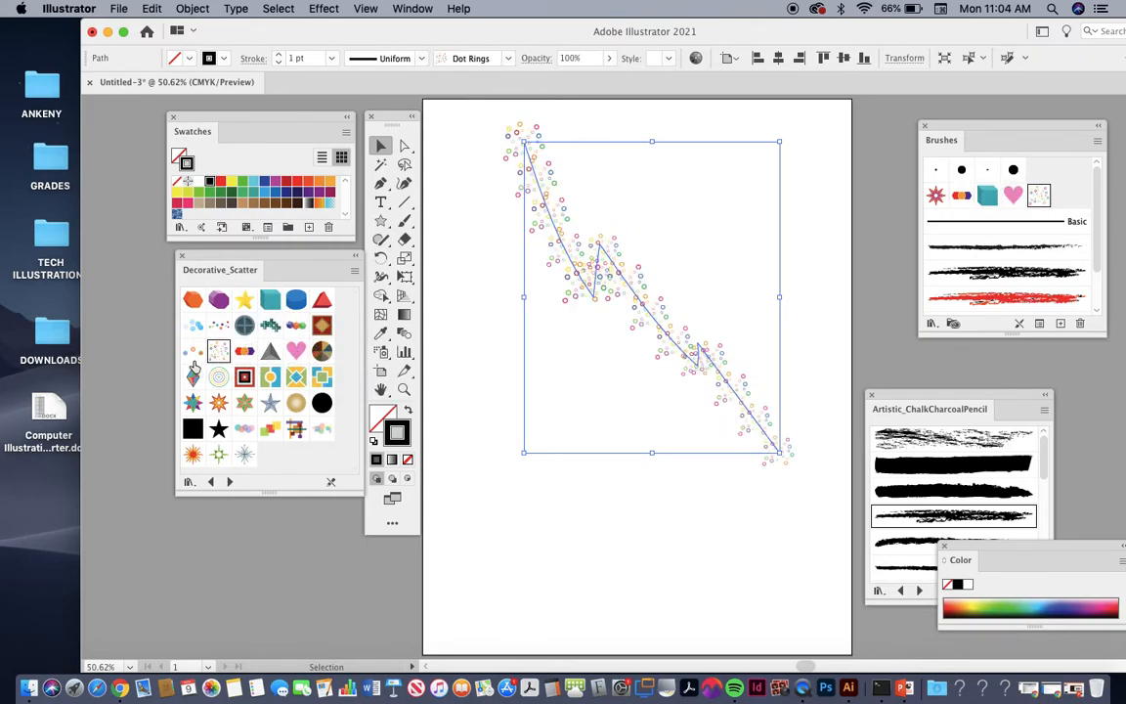
{"action": "left_click", "coordinate": [193, 350]}
{"action": "left_click", "coordinate": [218, 401]}
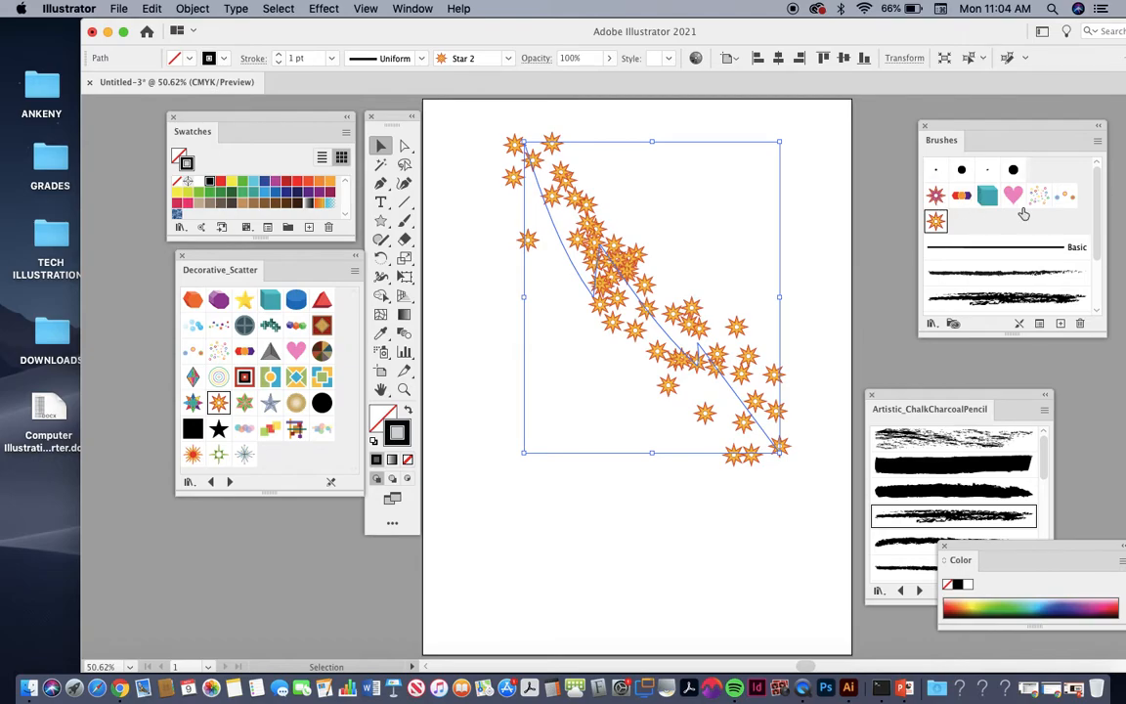
Delete the Geometric, cube, Hearts, Dot Rings and dots brushes, removing their strokes, and apply the thick black charcoal brush to the zigzag.
{"action": "left_click", "coordinate": [959, 198]}
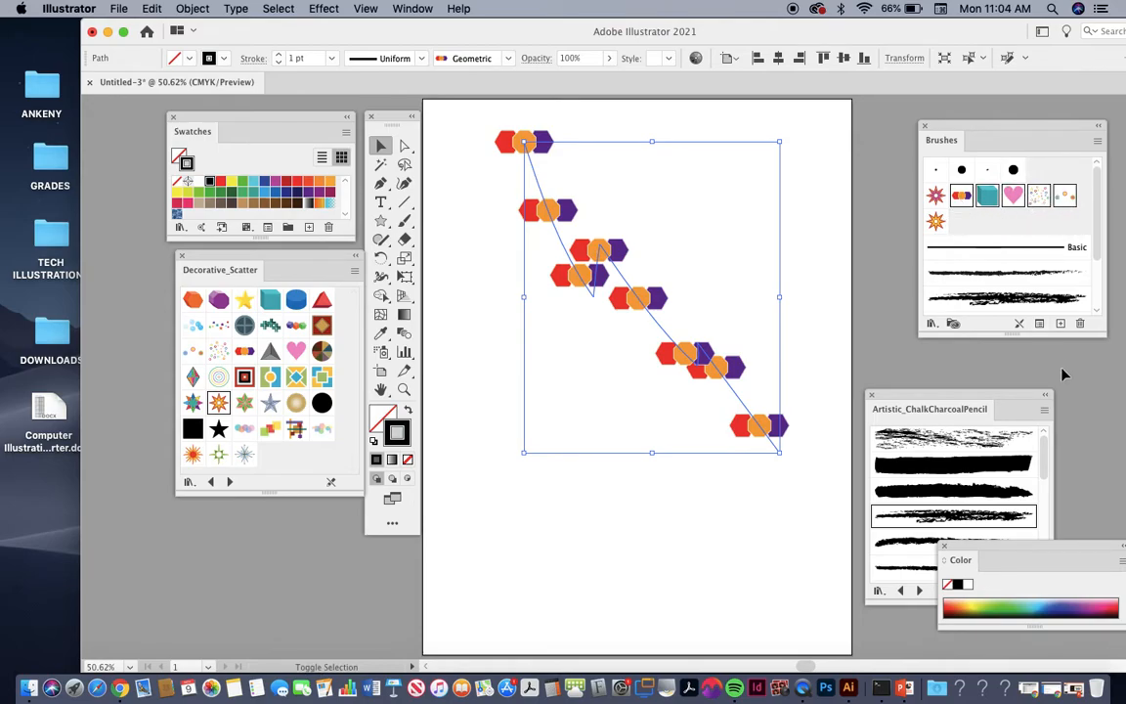
{"action": "left_click", "coordinate": [1081, 326]}
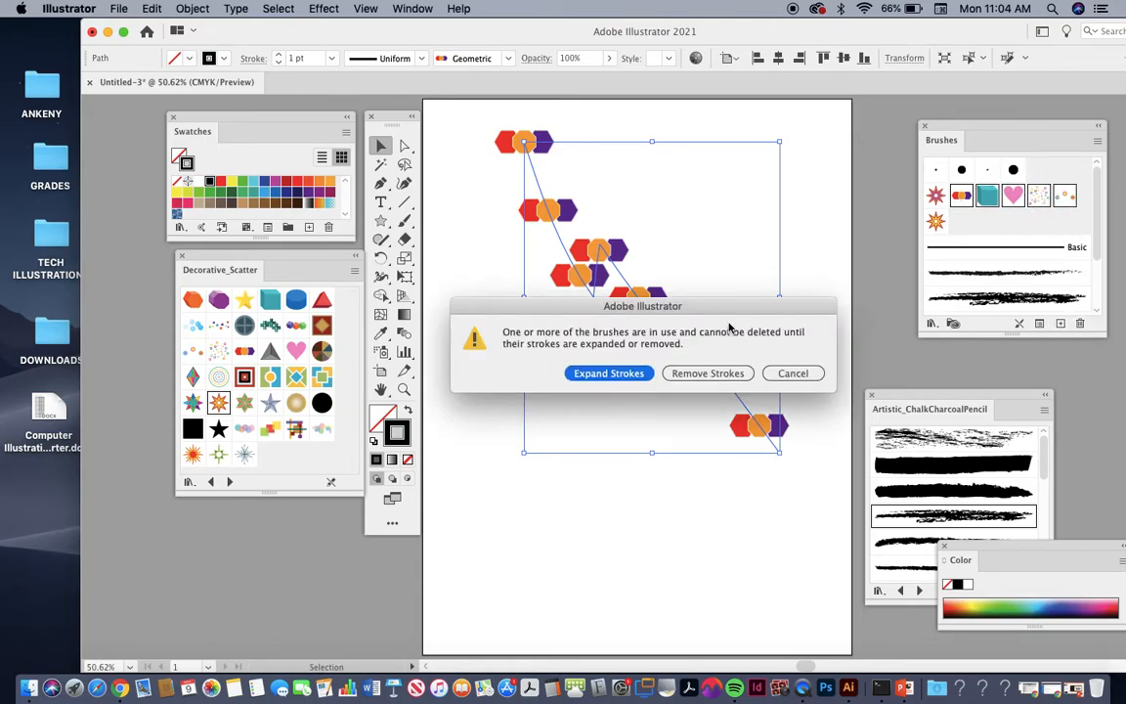
{"action": "left_click", "coordinate": [707, 377]}
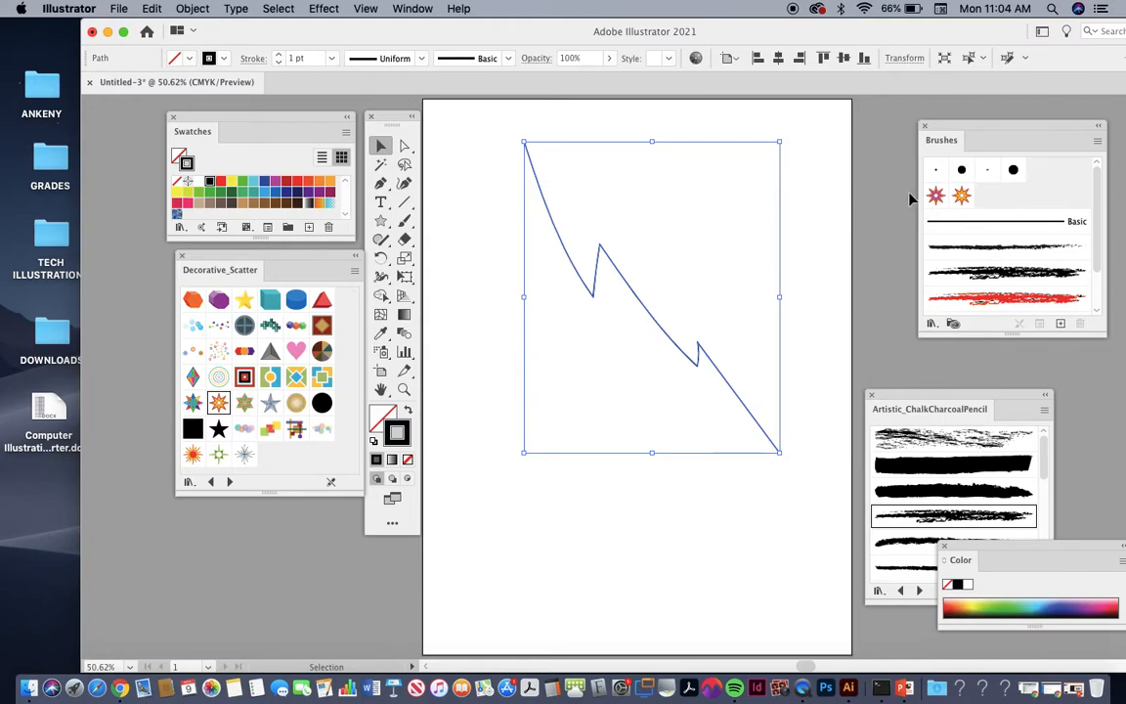
{"action": "left_click", "coordinate": [933, 272]}
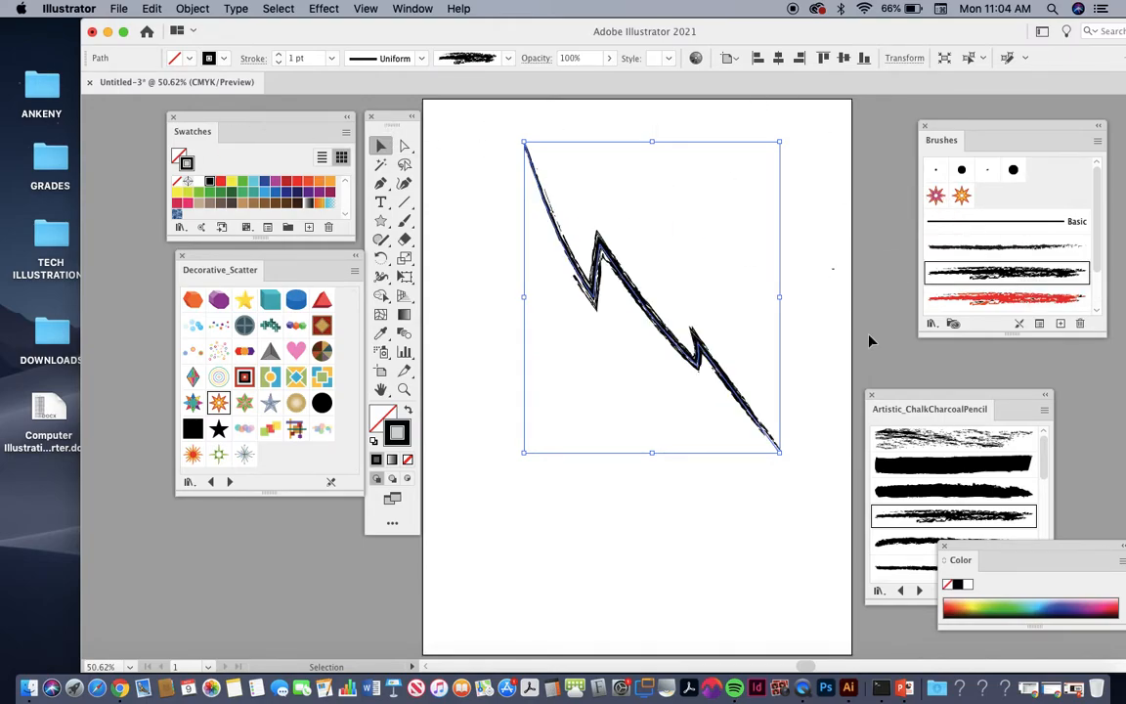
Rearrange the brush panels and open the Bristle Brush Library beside the artwork.
{"action": "left_click_drag", "start_coordinate": [891, 403], "coordinate": [936, 352]}
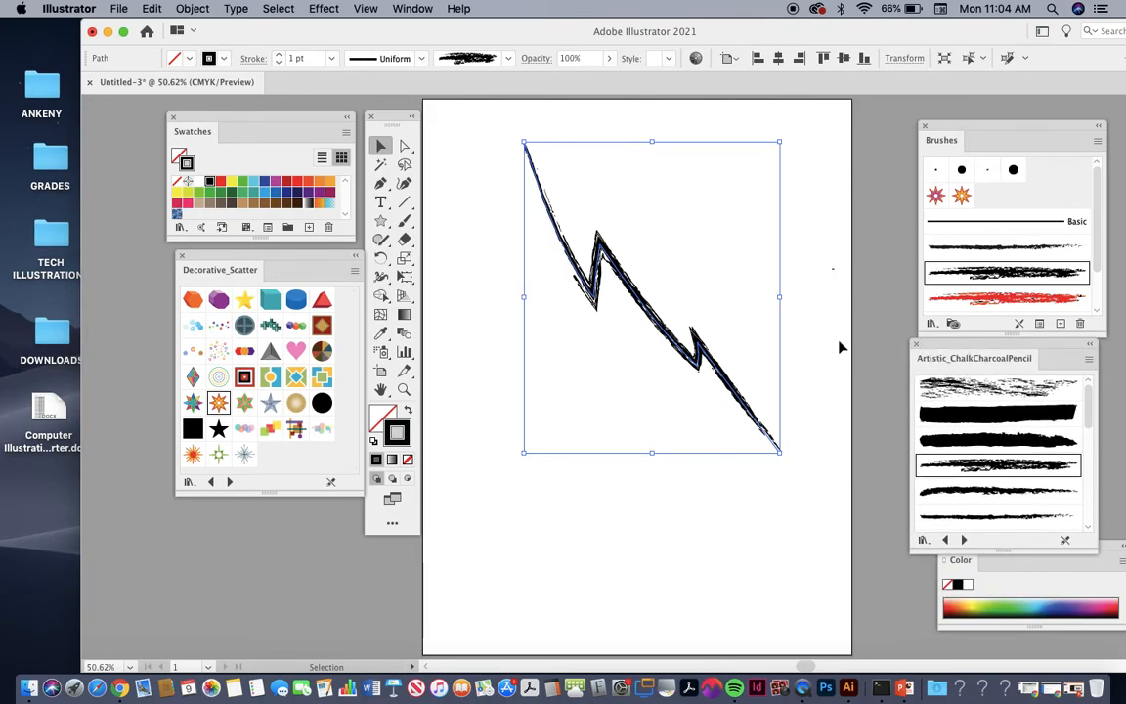
{"action": "left_click_drag", "start_coordinate": [923, 124], "coordinate": [873, 101]}
{"action": "left_click", "coordinate": [1047, 117]}
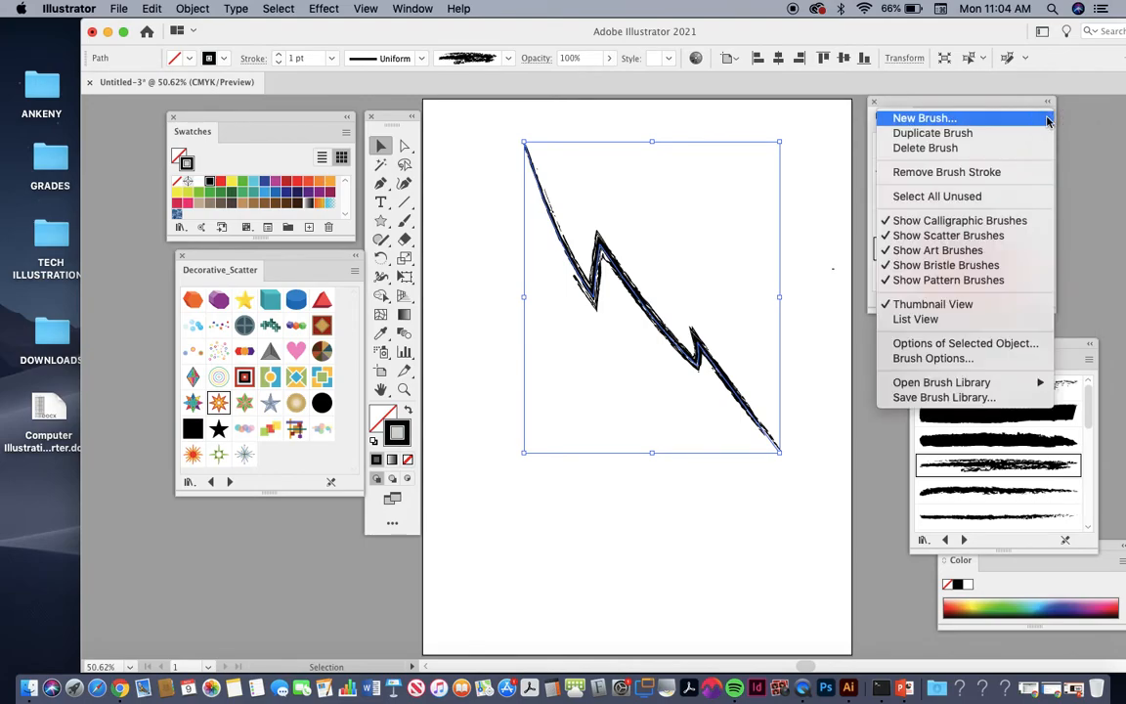
{"action": "mouse_move", "coordinate": [950, 389]}
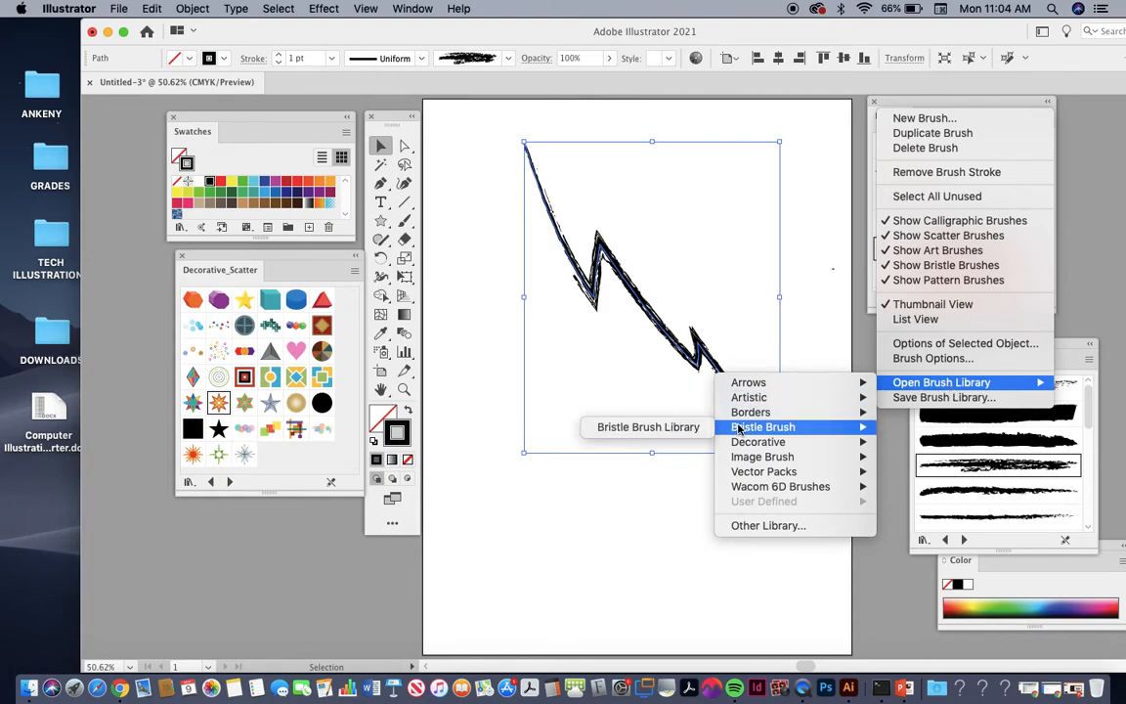
{"action": "left_click", "coordinate": [645, 428]}
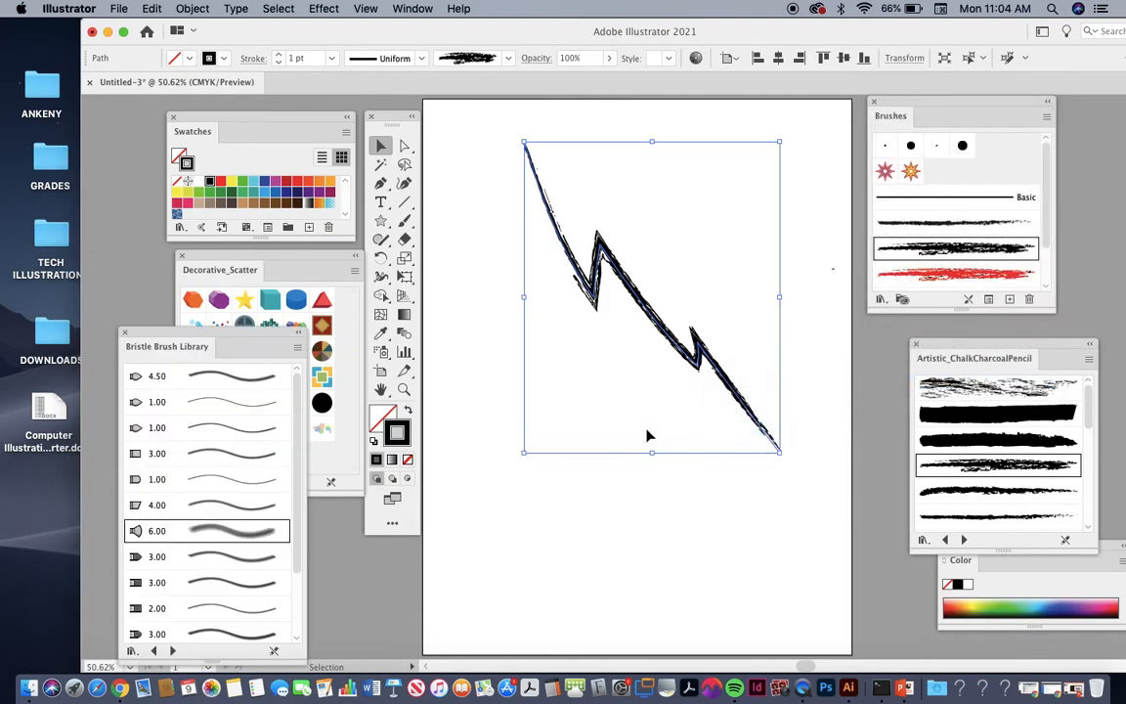
{"action": "mouse_move", "coordinate": [186, 332]}
{"action": "left_mouse_down"}
{"action": "mouse_move", "coordinate": [817, 237]}
{"action": "mouse_move", "coordinate": [836, 208]}
{"action": "left_mouse_up"}
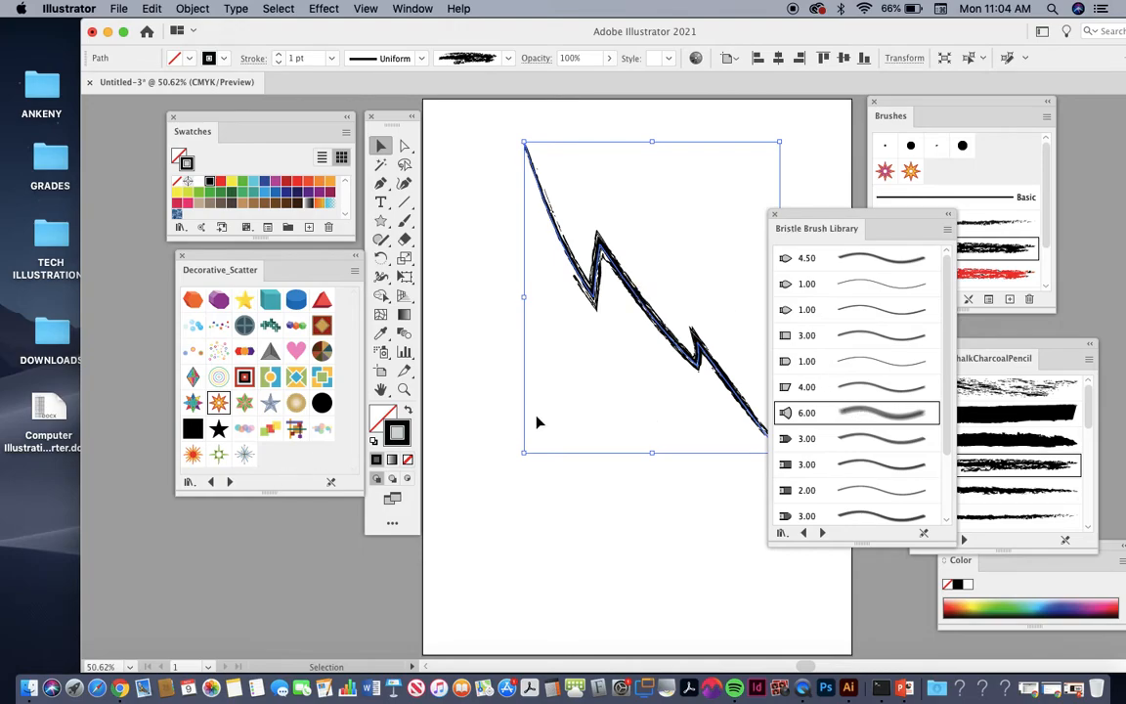
Try the 4.00 bristle brush on the zigzag path, replace it with the 6.00 bristle brush, and deselect.
{"action": "left_click", "coordinate": [864, 387]}
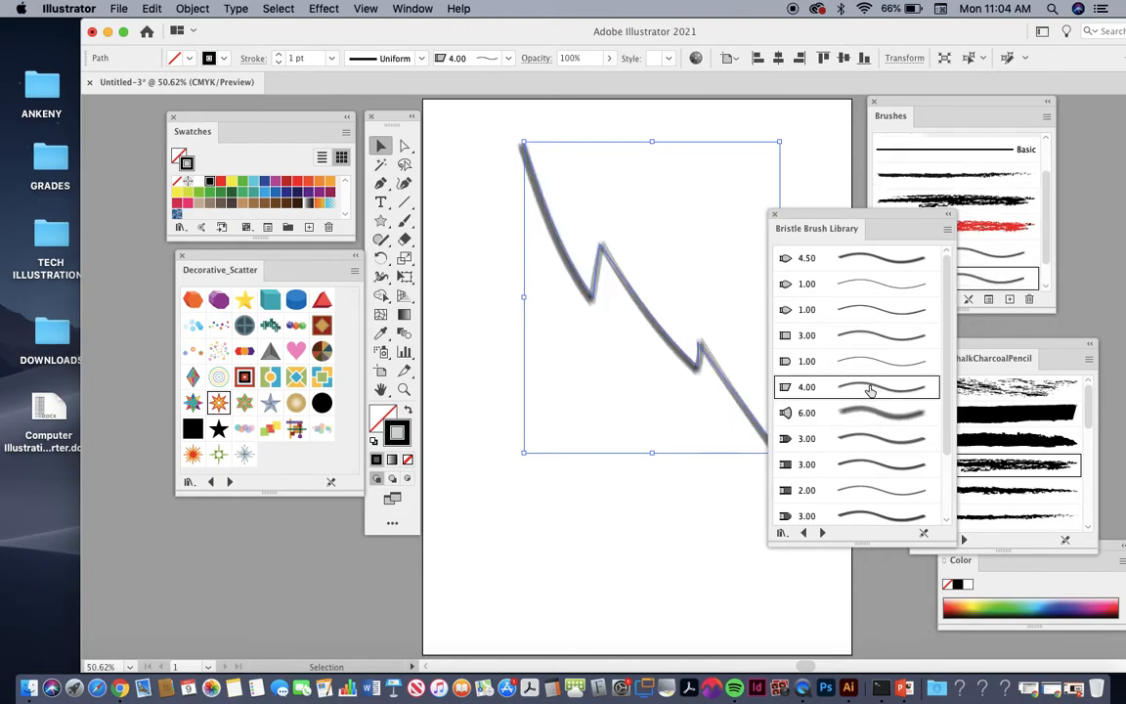
{"action": "left_click", "coordinate": [874, 414]}
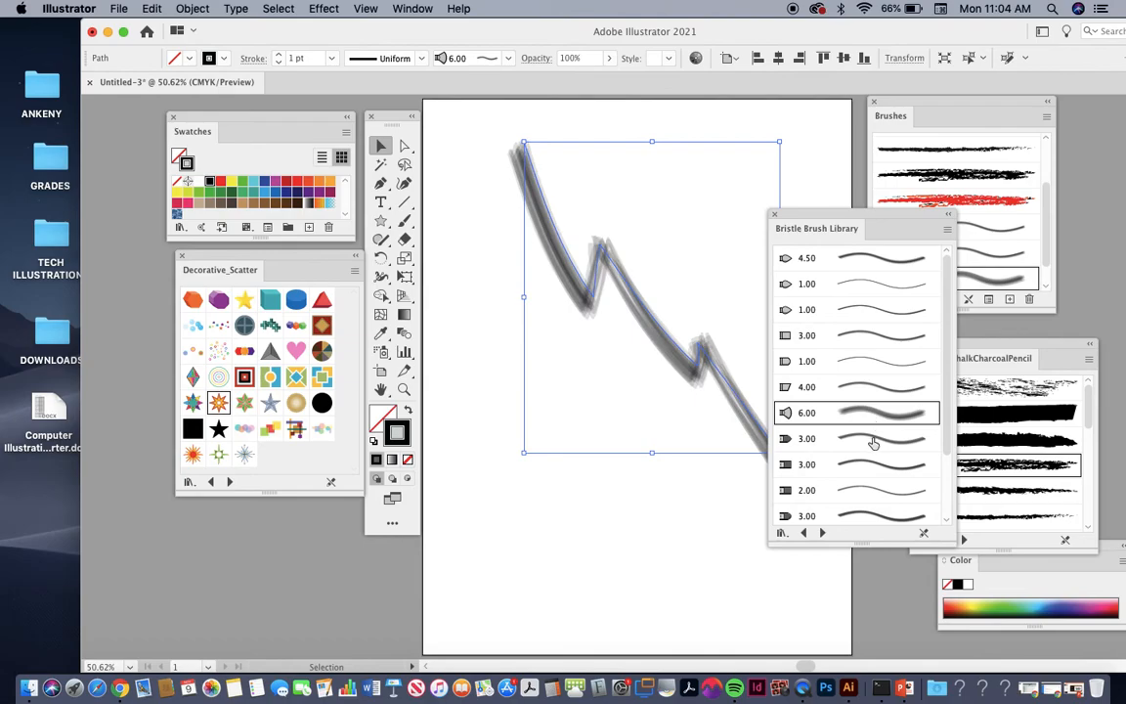
{"action": "mouse_move", "coordinate": [792, 219]}
{"action": "left_mouse_down"}
{"action": "mouse_move", "coordinate": [326, 171]}
{"action": "mouse_move", "coordinate": [354, 181]}
{"action": "left_mouse_up"}
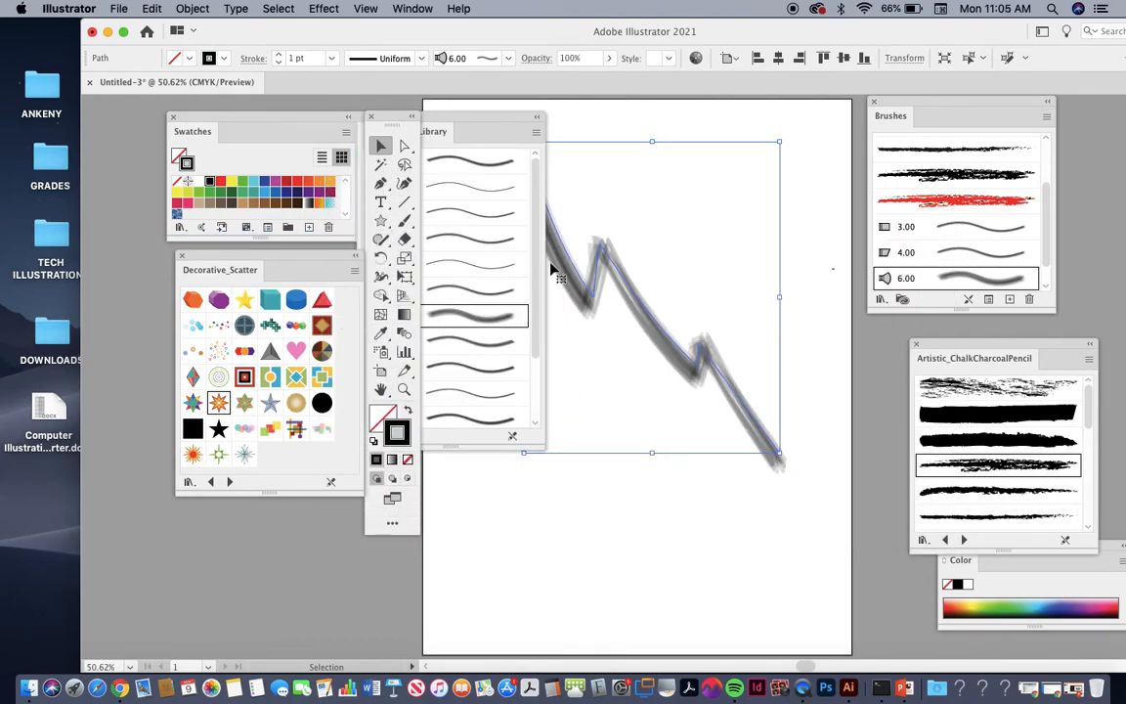
{"action": "left_click", "coordinate": [811, 285]}
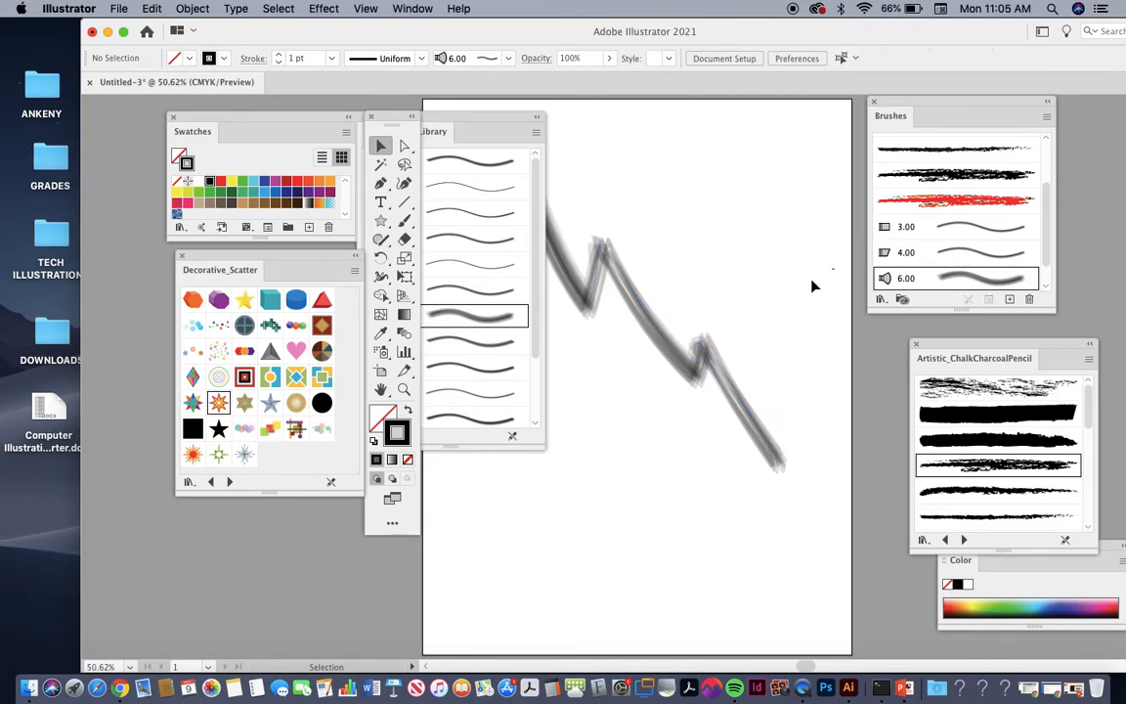
Set the Mop bristle brush to size 7.96 mm, density 58%, stiffness 30% and paint opacity 88%, leaving existing strokes as they are.
{"action": "double_click", "coordinate": [932, 280]}
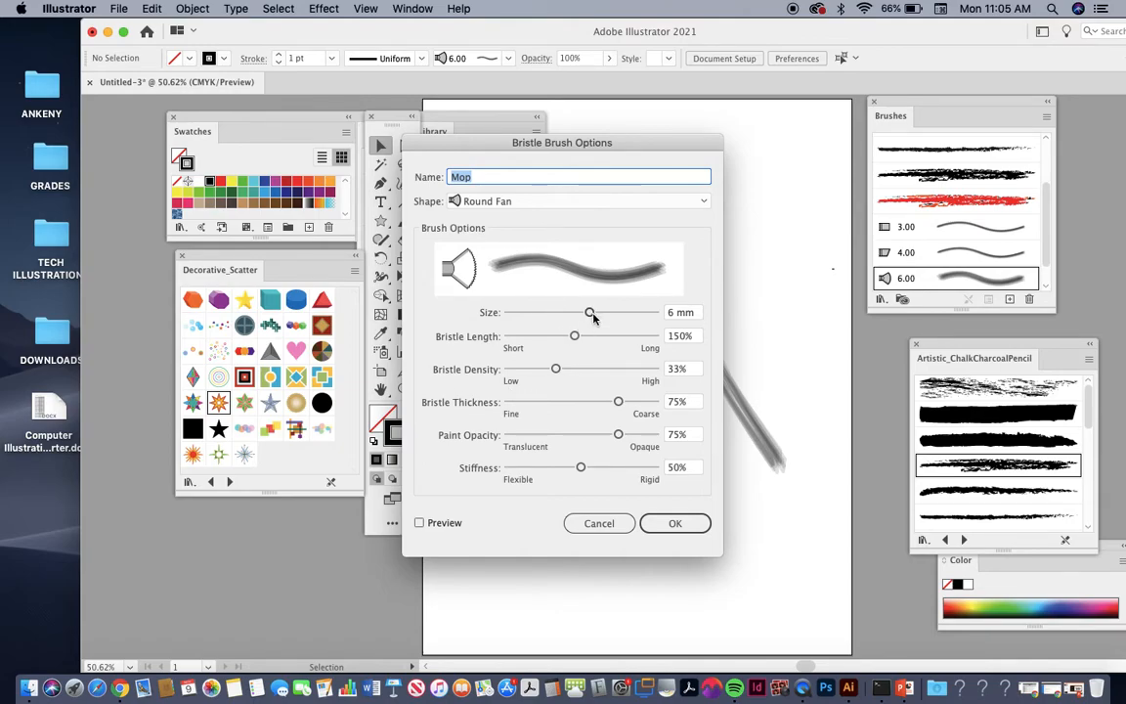
{"action": "left_click_drag", "start_coordinate": [590, 313], "coordinate": [622, 312]}
{"action": "left_click_drag", "start_coordinate": [555, 369], "coordinate": [592, 369]}
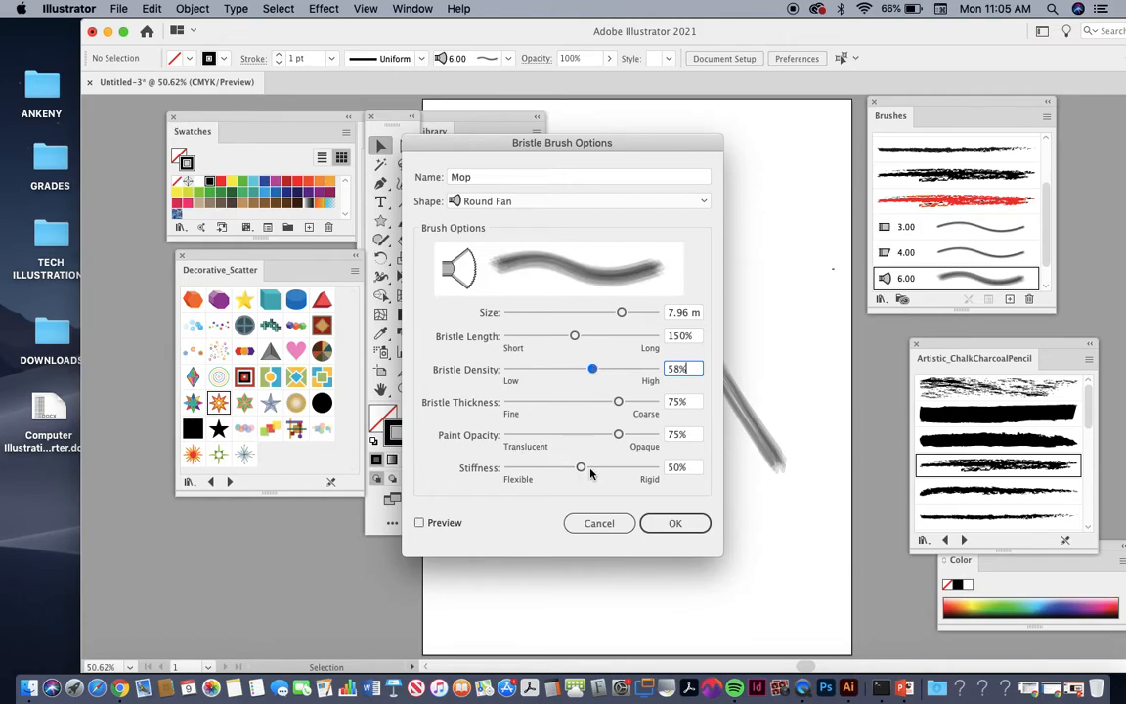
{"action": "left_click_drag", "start_coordinate": [582, 470], "coordinate": [551, 473]}
{"action": "left_click_drag", "start_coordinate": [618, 436], "coordinate": [638, 435]}
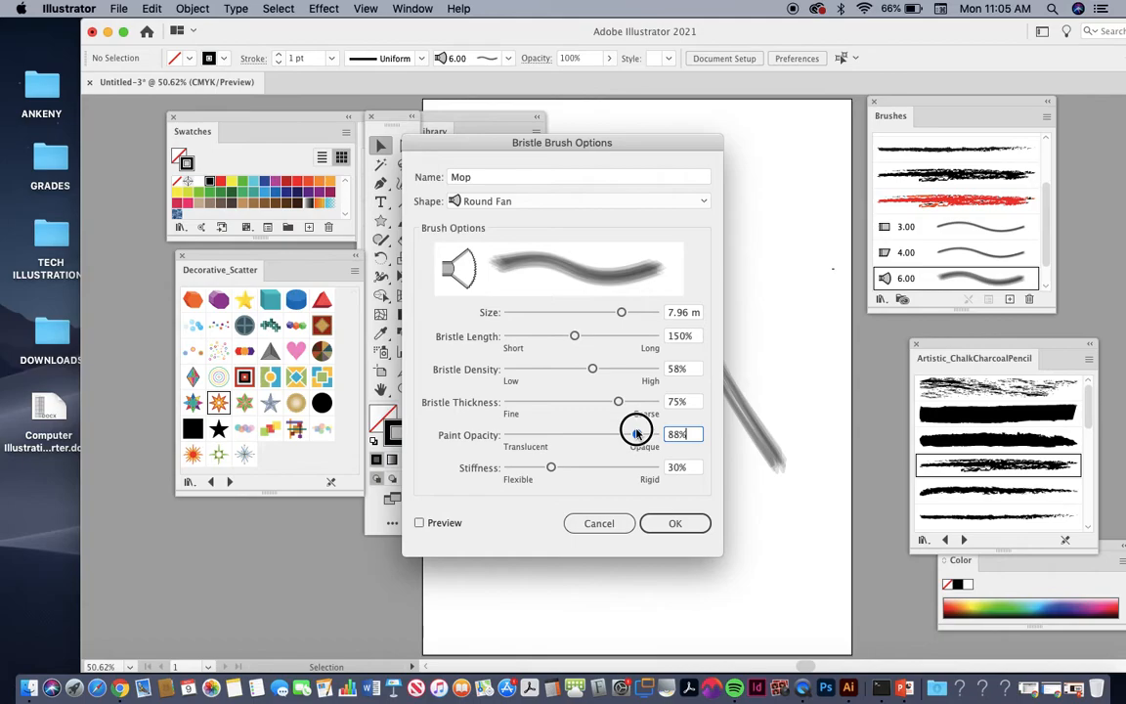
{"action": "left_click", "coordinate": [668, 525]}
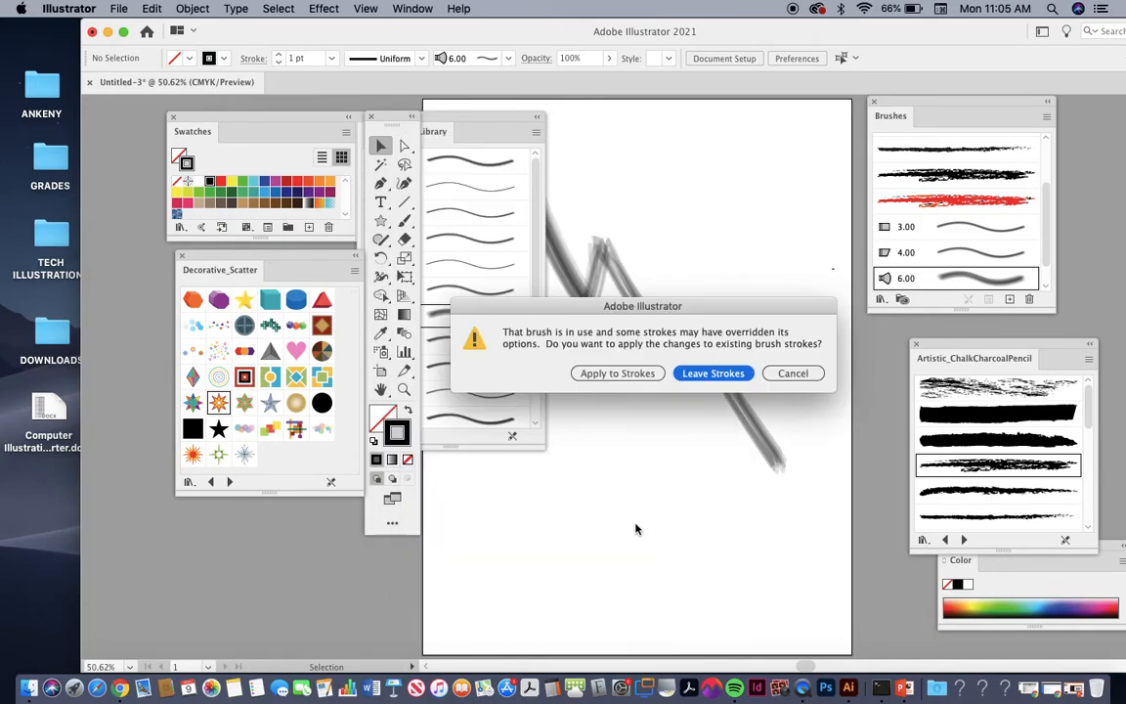
{"action": "left_click", "coordinate": [713, 374]}
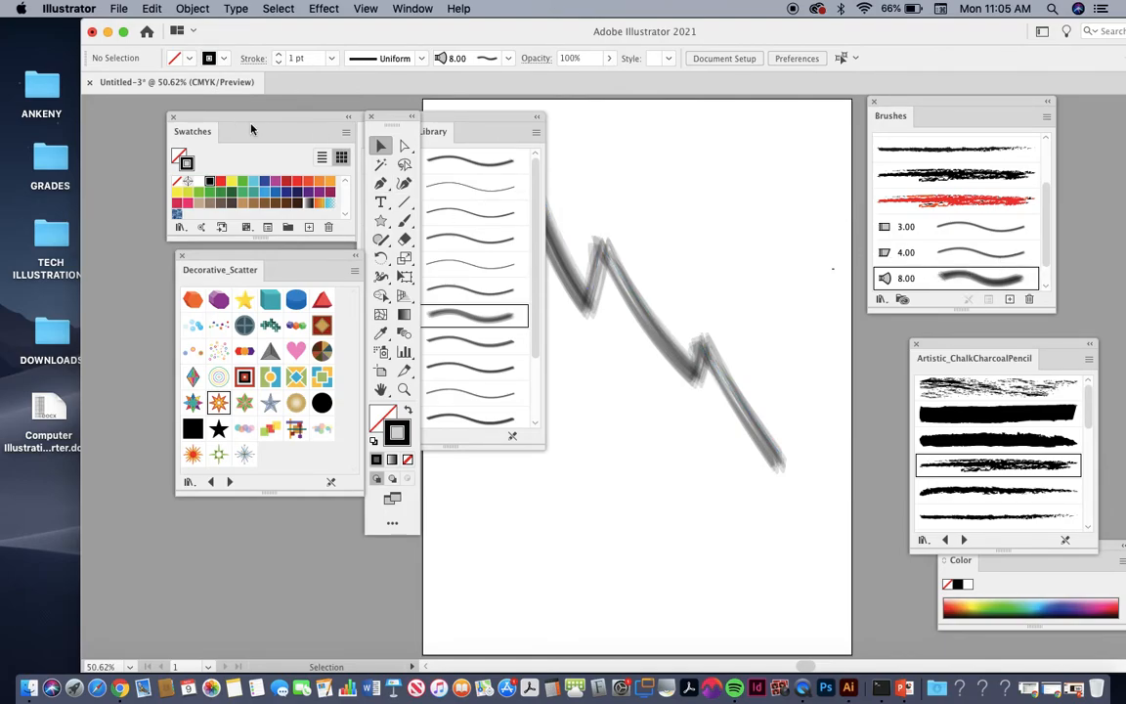
Move the Swatches, Bristle Brush Library and Decorative_Scatter panels clear of the artboard, and nudge the Brushes panel slightly down.
{"action": "left_click_drag", "start_coordinate": [252, 128], "coordinate": [170, 109]}
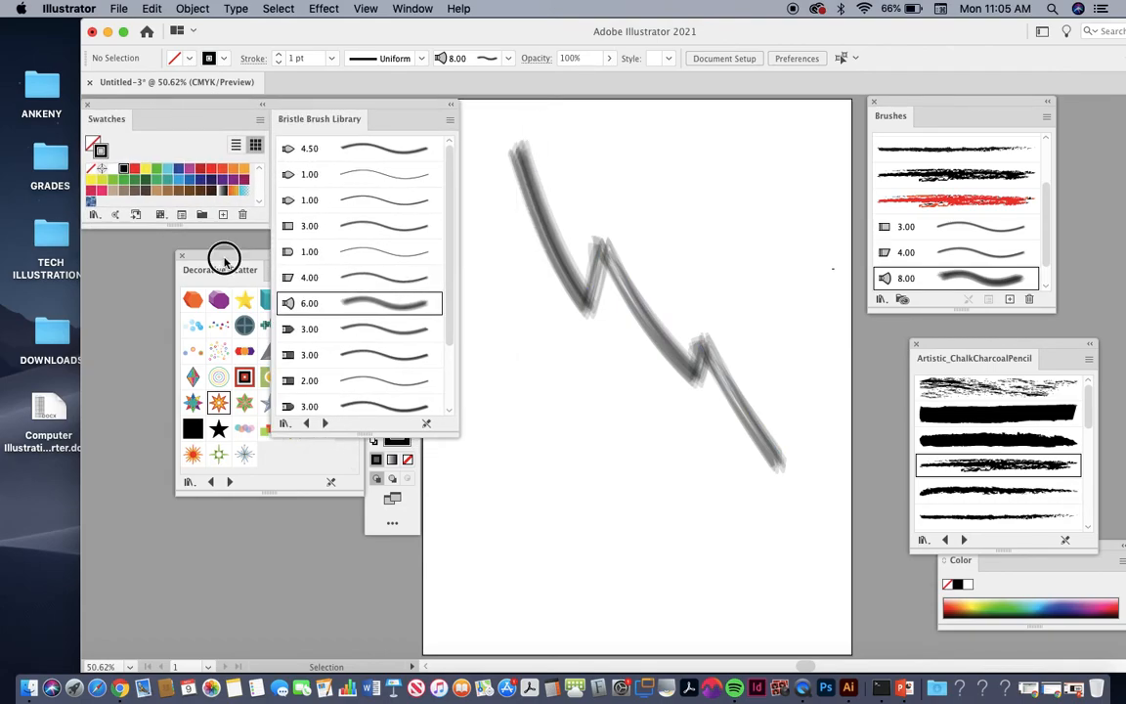
{"action": "left_click_drag", "start_coordinate": [224, 262], "coordinate": [123, 250]}
{"action": "mouse_move", "coordinate": [286, 105]}
{"action": "left_mouse_down"}
{"action": "mouse_move", "coordinate": [316, 489]}
{"action": "mouse_move", "coordinate": [417, 533]}
{"action": "mouse_move", "coordinate": [326, 518]}
{"action": "left_mouse_up"}
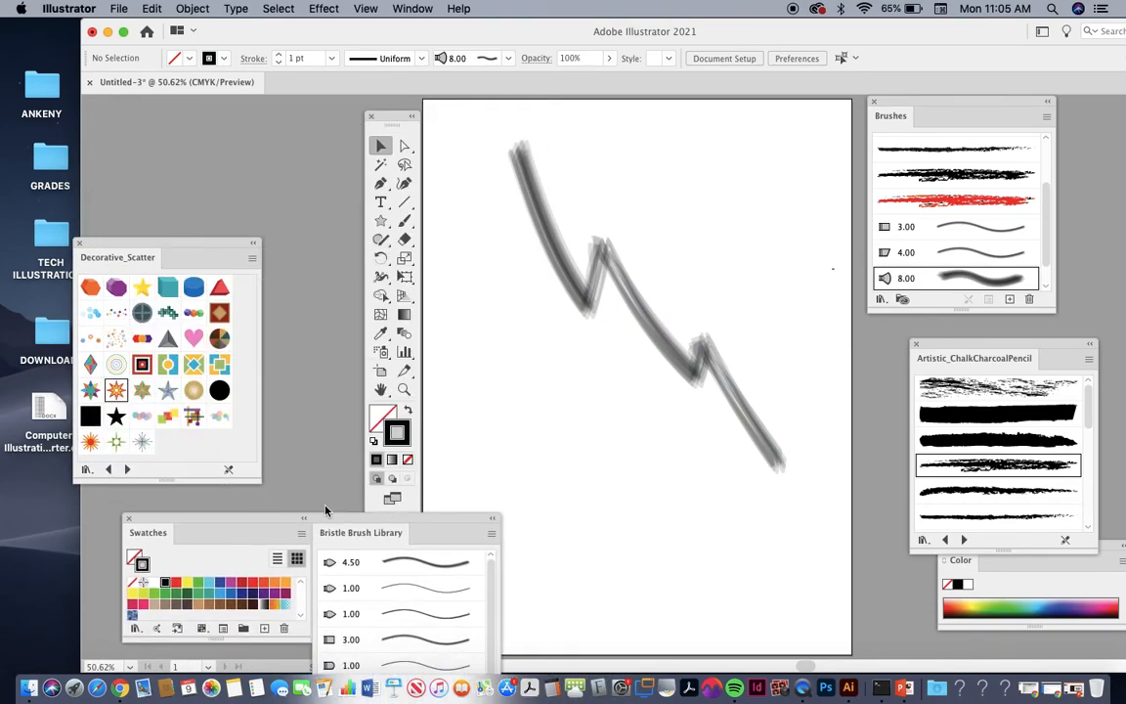
{"action": "left_click", "coordinate": [404, 220]}
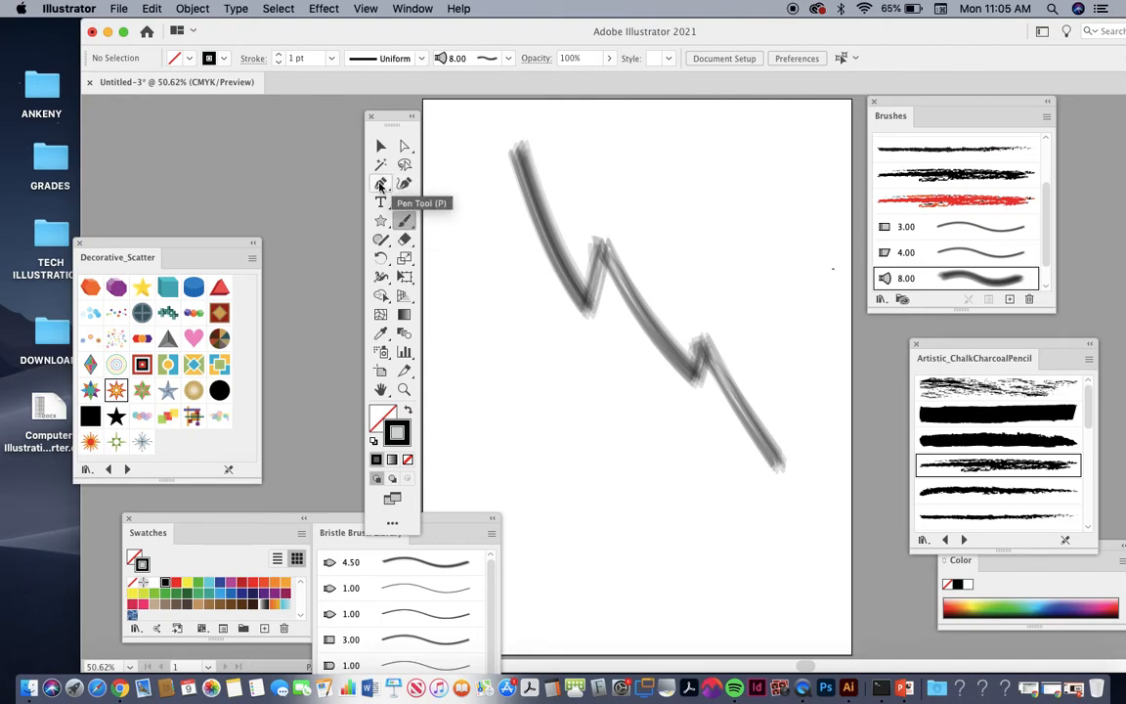
{"action": "left_click_drag", "start_coordinate": [907, 102], "coordinate": [911, 110]}
{"action": "left_click", "coordinate": [1046, 124]}
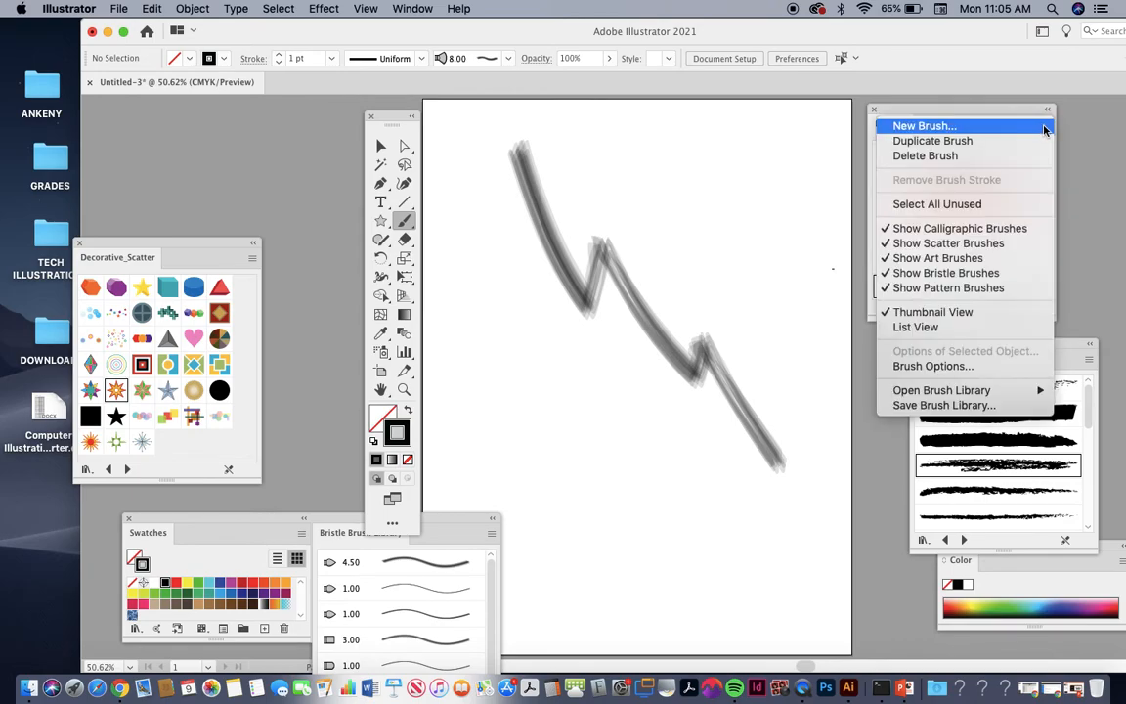
{"action": "mouse_move", "coordinate": [968, 391]}
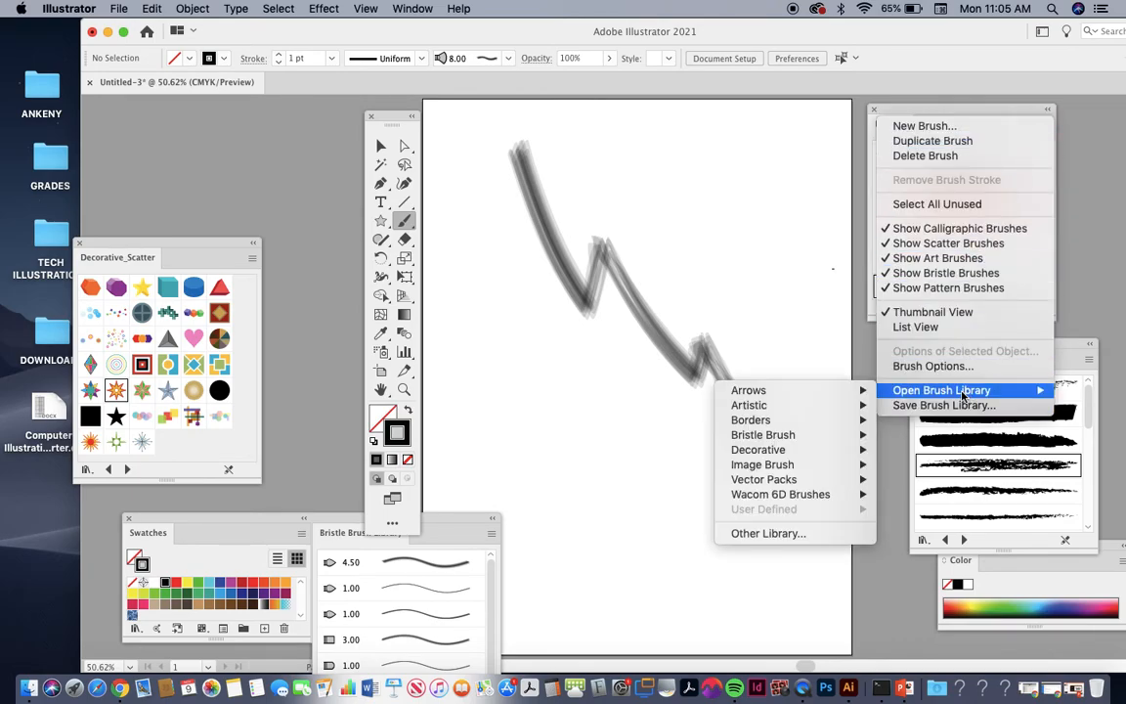
{"action": "mouse_move", "coordinate": [790, 396]}
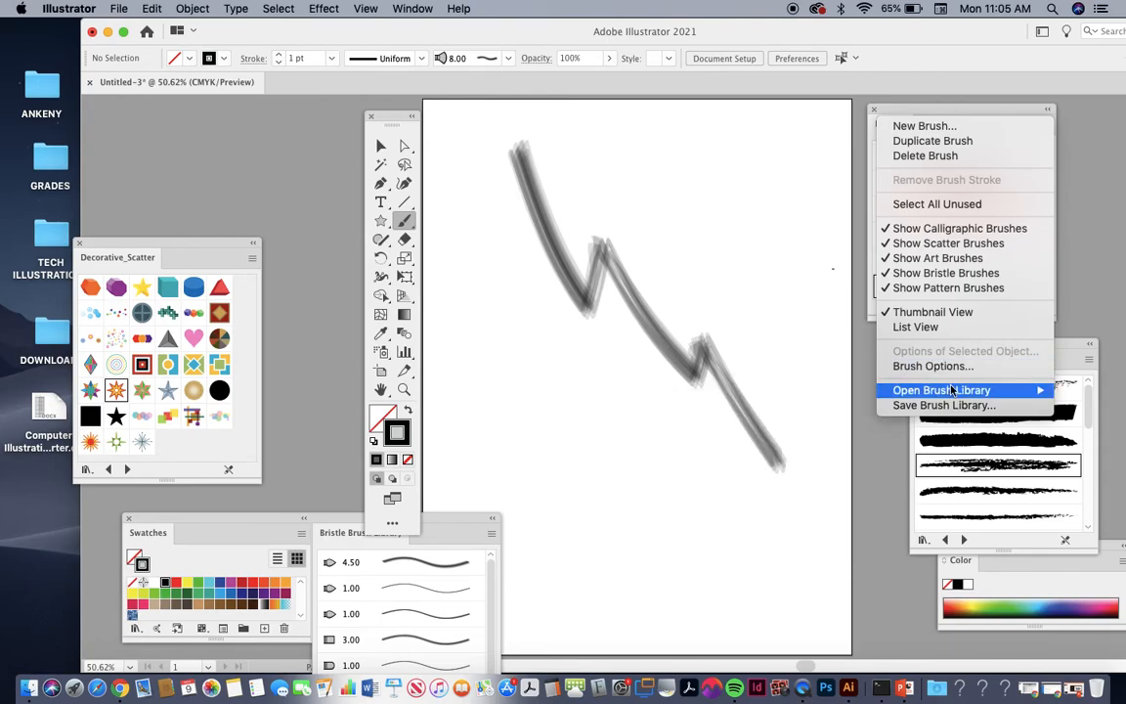
{"action": "left_click", "coordinate": [914, 111]}
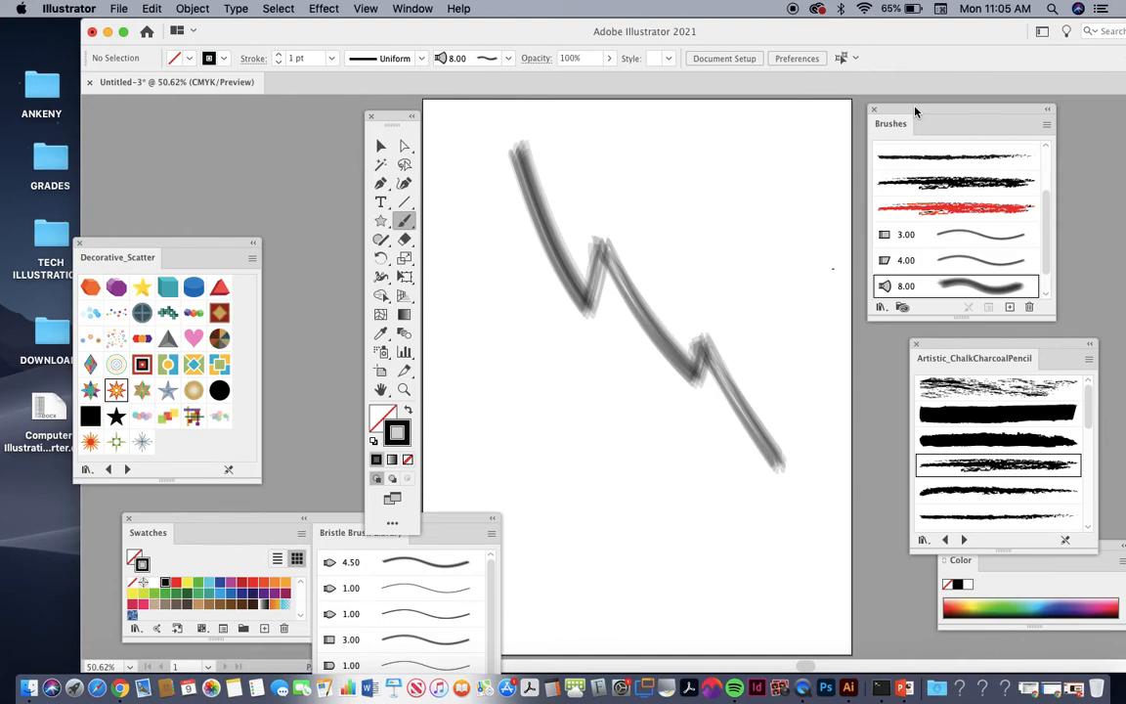
Delete the zigzag bristle stroke from the artboard.
{"action": "left_click", "coordinate": [381, 146]}
{"action": "left_click", "coordinate": [561, 240]}
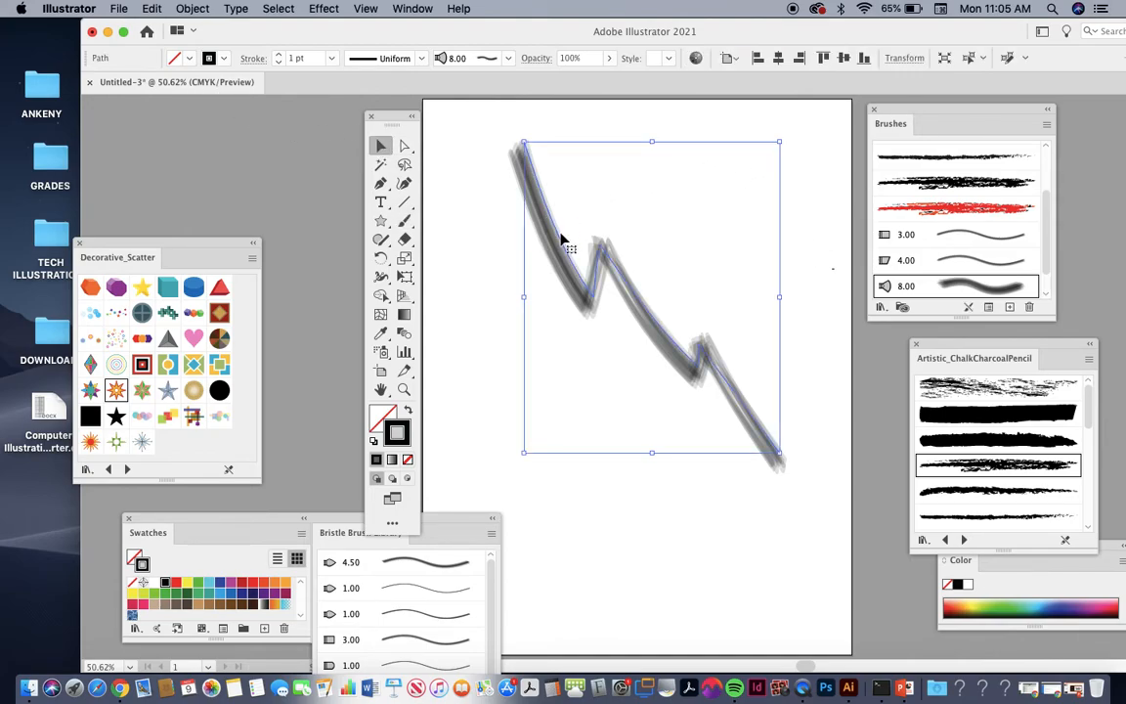
{"action": "key", "text": "Delete"}
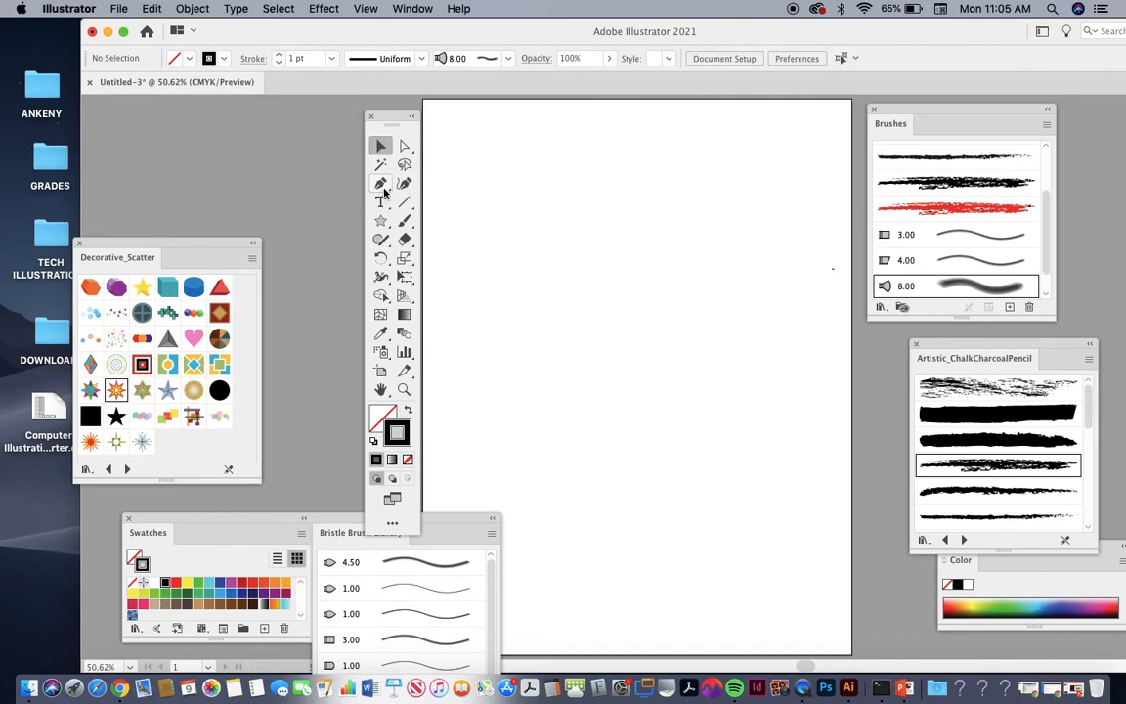
Draw a wide, shallow downward-sagging curve across the upper part of the artboard with the Pen tool.
{"action": "key", "text": "p"}
{"action": "left_click", "coordinate": [464, 246]}
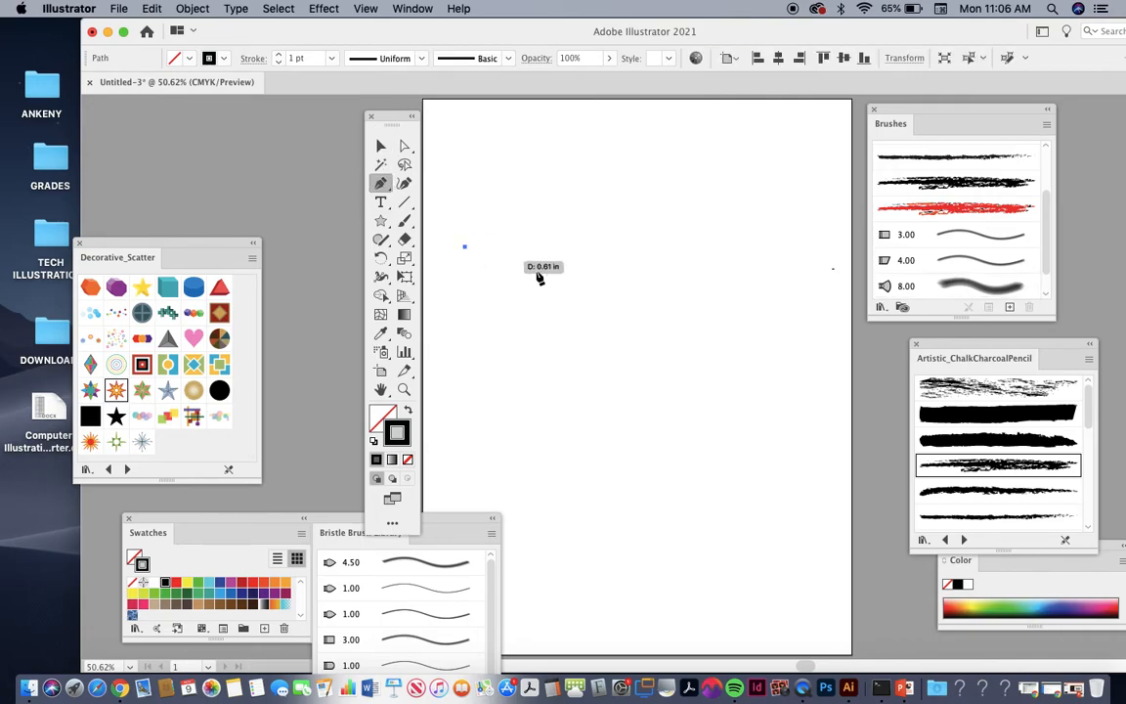
{"action": "left_click_drag", "start_coordinate": [777, 254], "coordinate": [944, 192]}
{"action": "left_click", "coordinate": [381, 146]}
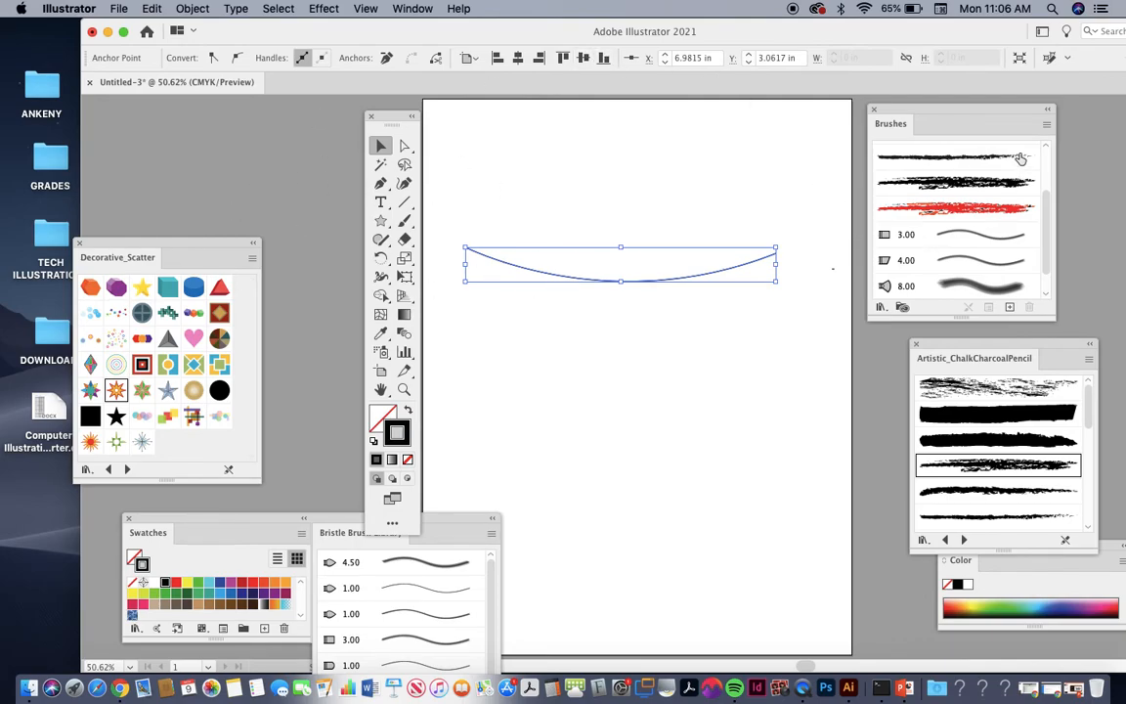
Open the Decorative_Banners and Seals brush library and place it beside the artboard.
{"action": "left_click", "coordinate": [1051, 124]}
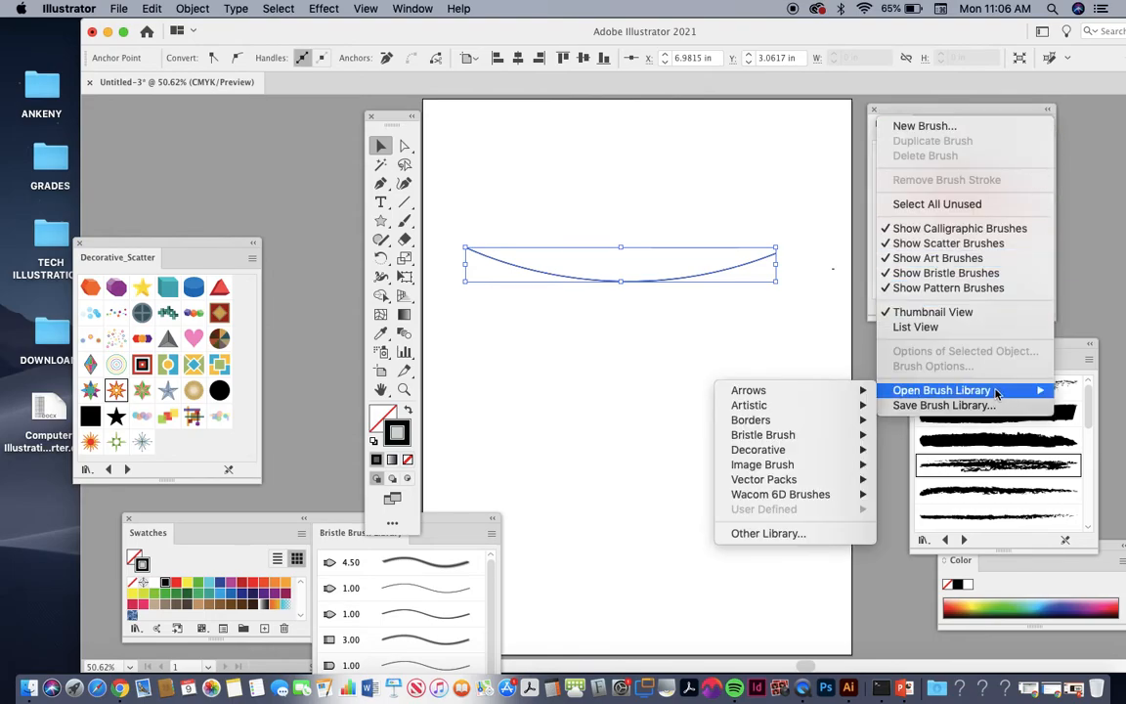
{"action": "mouse_move", "coordinate": [740, 454]}
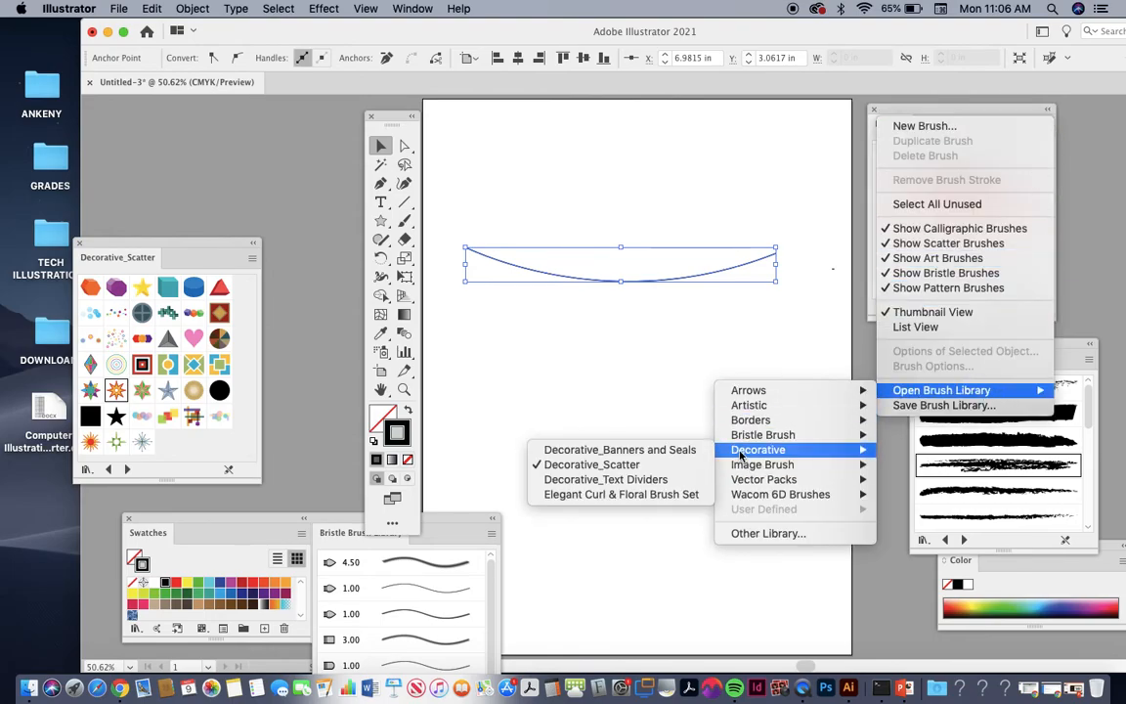
{"action": "left_click", "coordinate": [641, 450]}
{"action": "left_click_drag", "start_coordinate": [541, 361], "coordinate": [191, 146]}
Try the orange ribbon, blue ribbon, red-nosed banner, arrow-ended banner and gray folded ribbon brushes on the curve.
{"action": "left_click", "coordinate": [236, 212]}
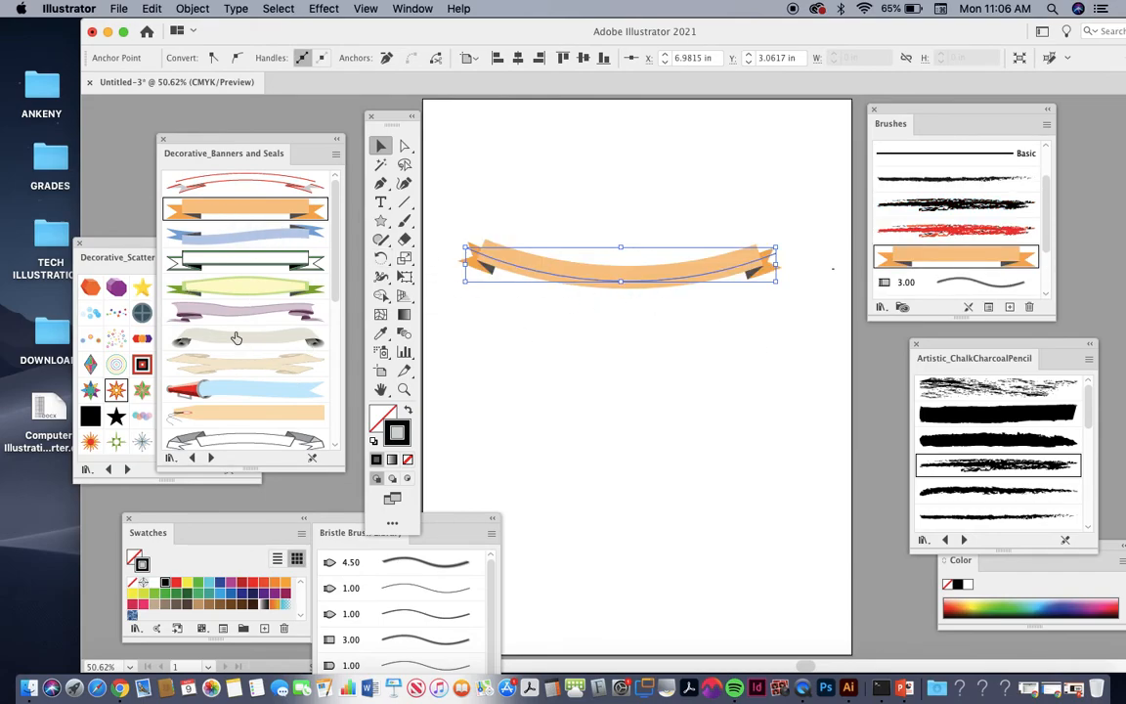
{"action": "left_click", "coordinate": [246, 240]}
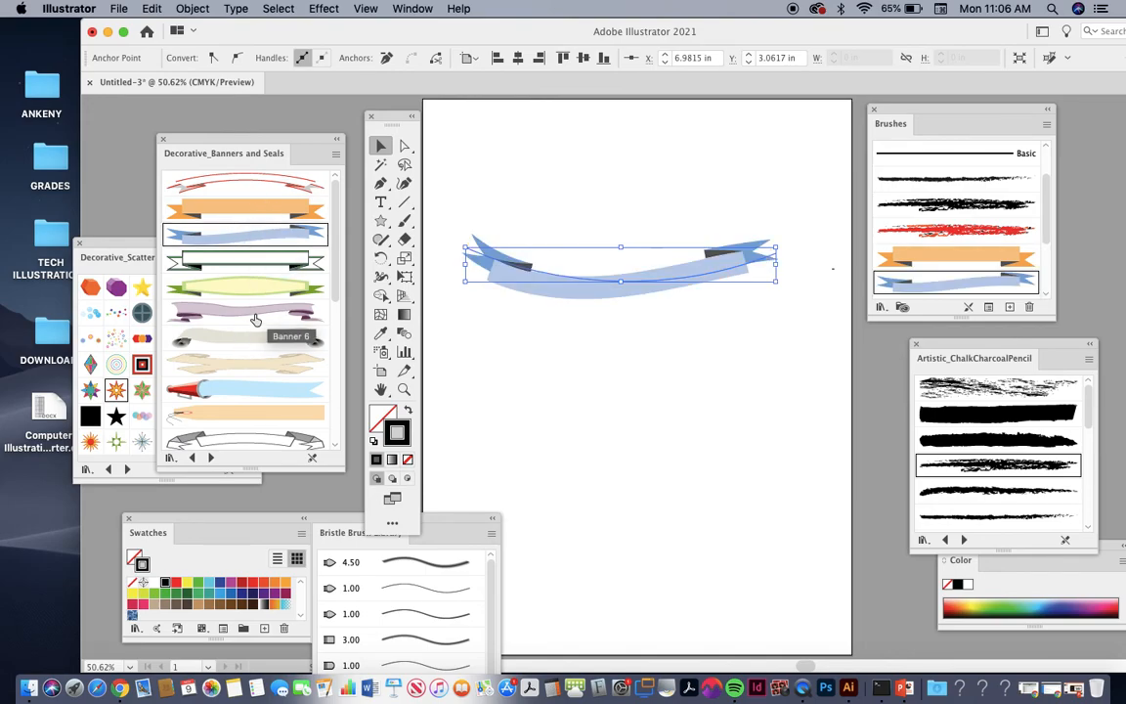
{"action": "left_click", "coordinate": [242, 394]}
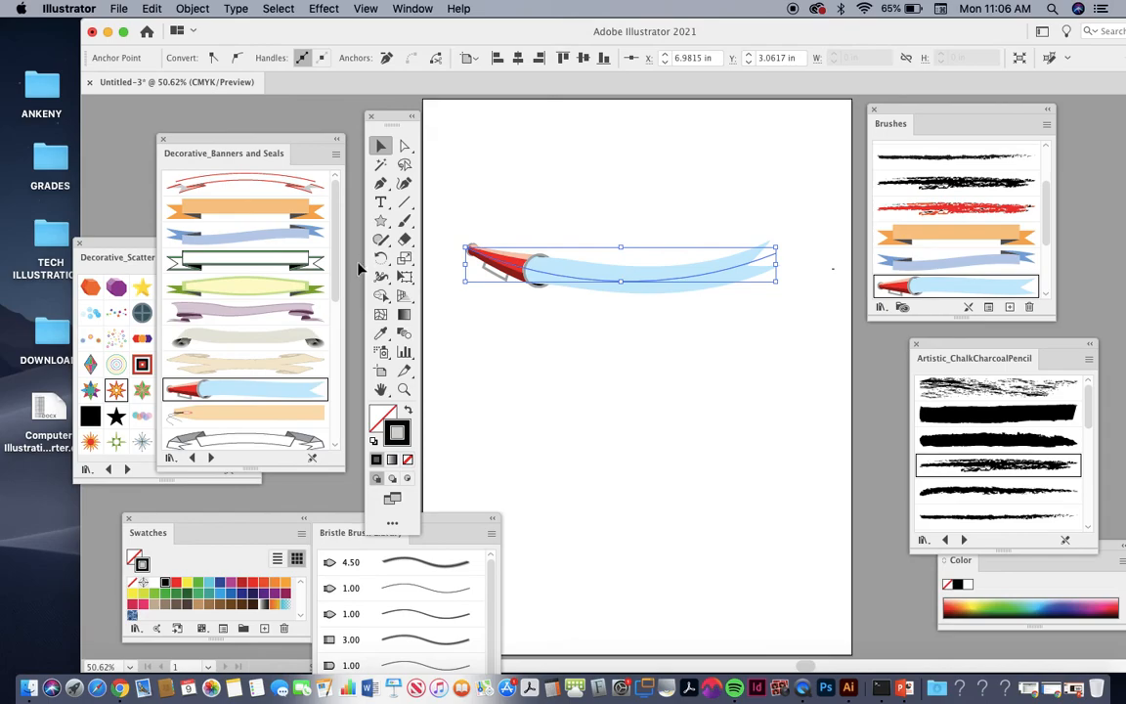
{"action": "scroll", "coordinate": [333, 347], "scroll_direction": "down", "scroll_amount": 5}
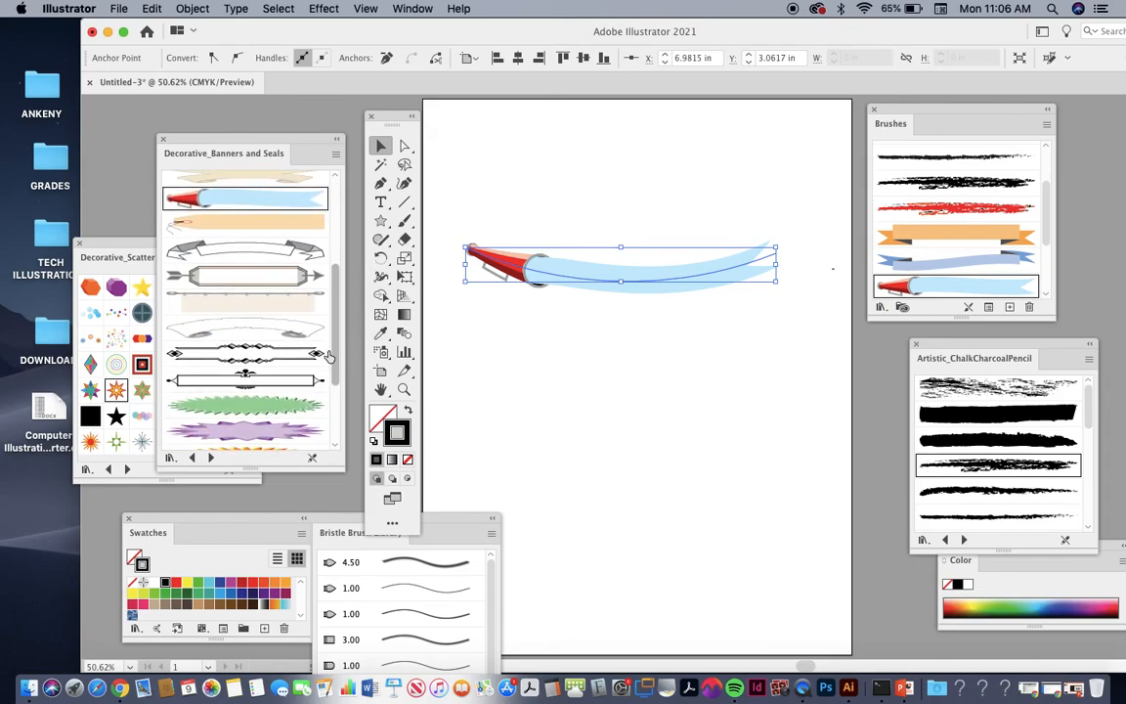
{"action": "left_click", "coordinate": [273, 275]}
{"action": "left_click", "coordinate": [272, 247]}
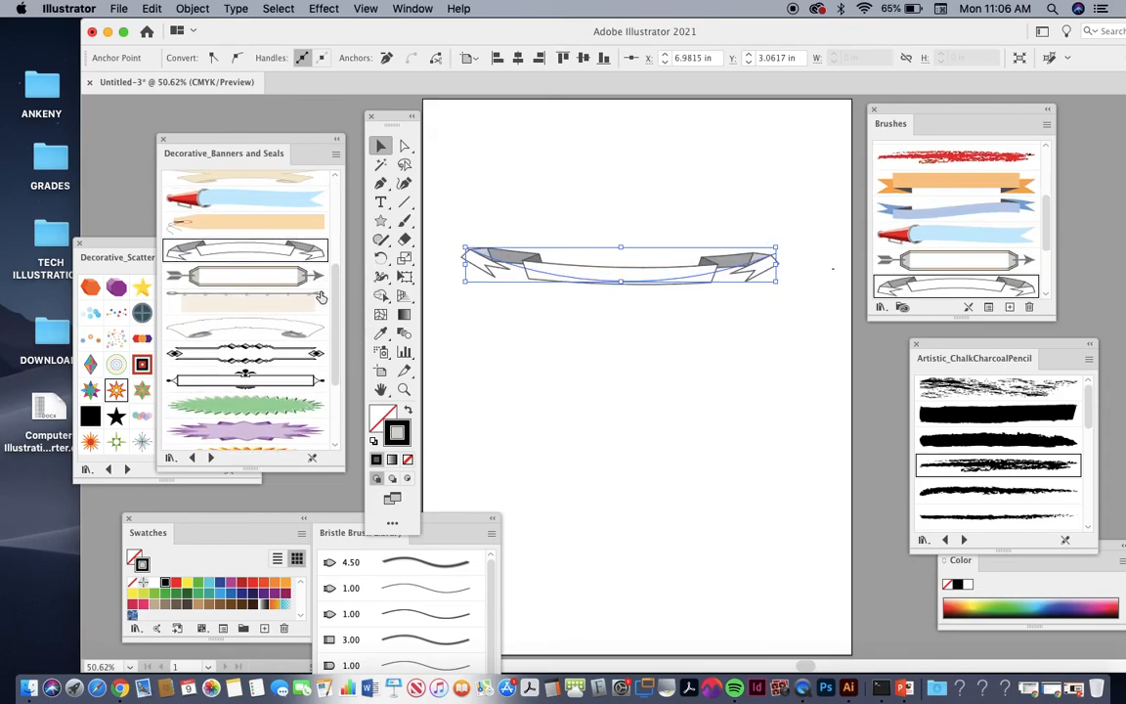
Try the orange burst, yellow-and-red star banner and orange ribbon brushes on the curve, ending with the red-outlined banner, and deselect.
{"action": "left_click_drag", "start_coordinate": [334, 309], "coordinate": [352, 361]}
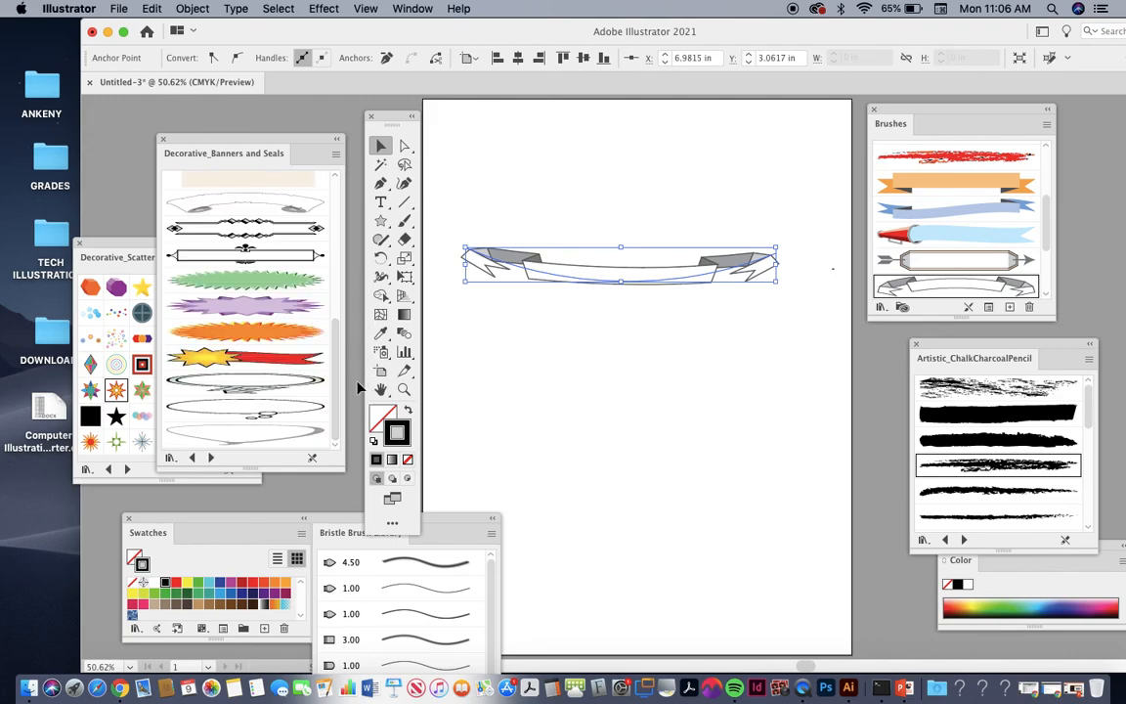
{"action": "left_click", "coordinate": [250, 334]}
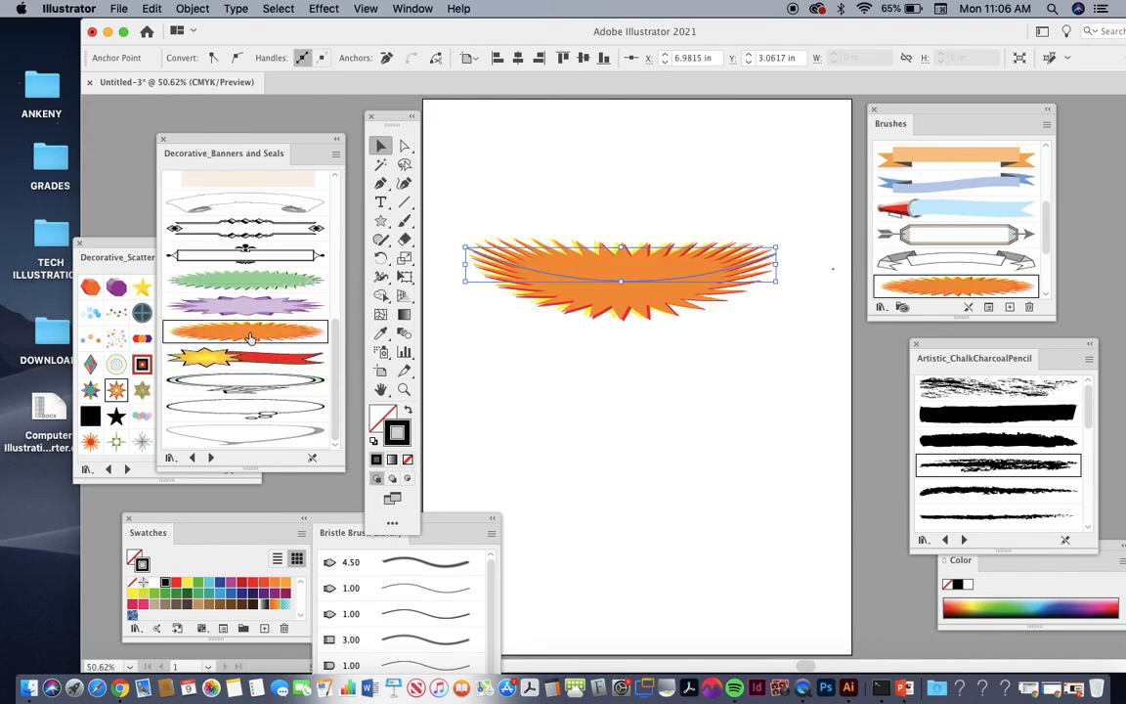
{"action": "left_click", "coordinate": [201, 357]}
{"action": "left_click_drag", "start_coordinate": [336, 377], "coordinate": [337, 238]}
{"action": "left_click", "coordinate": [269, 201]}
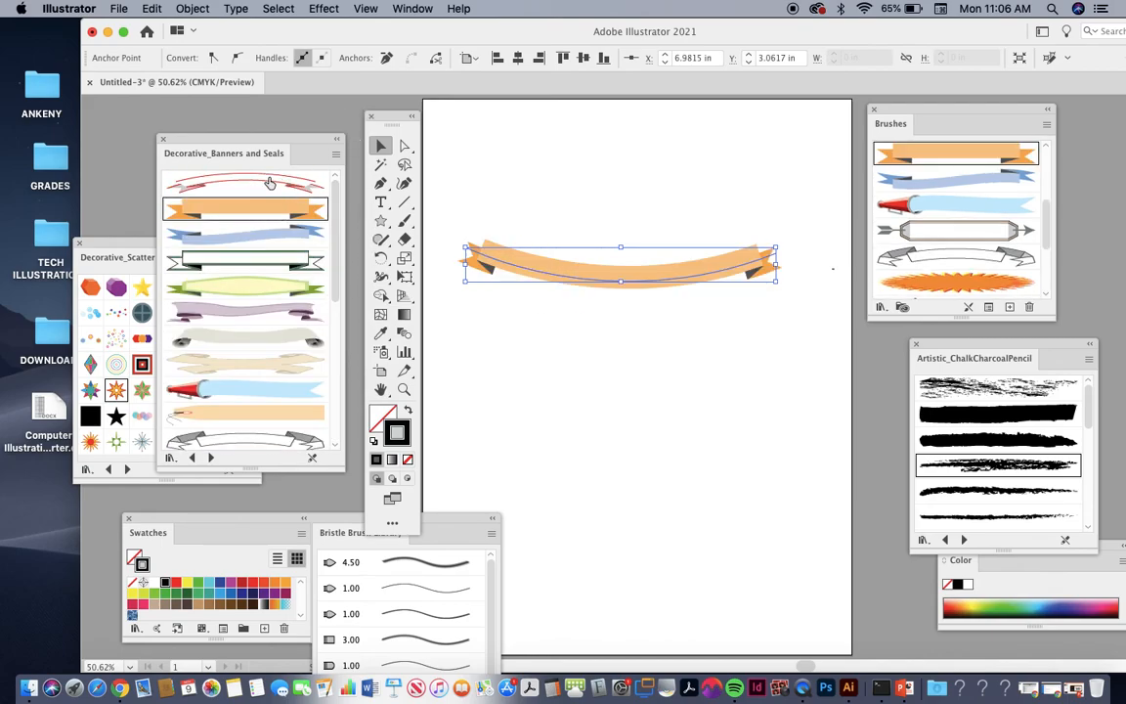
{"action": "left_click", "coordinate": [269, 183]}
{"action": "left_click", "coordinate": [660, 158]}
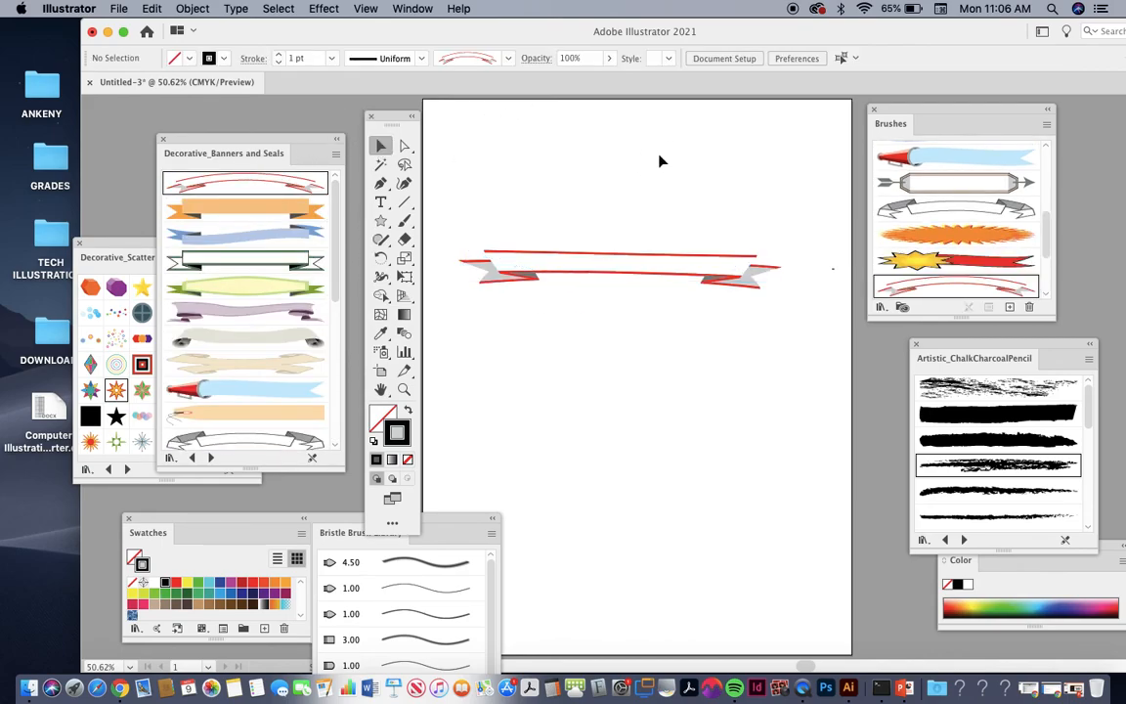
{"action": "left_click_drag", "start_coordinate": [1047, 238], "coordinate": [1057, 134]}
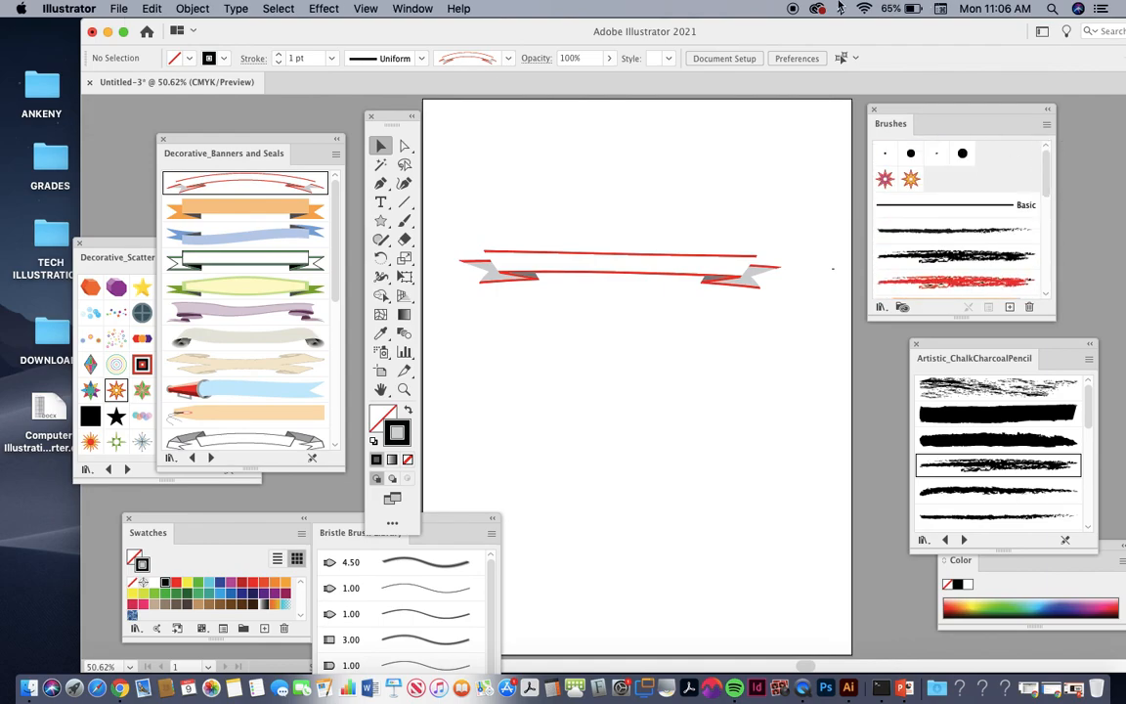